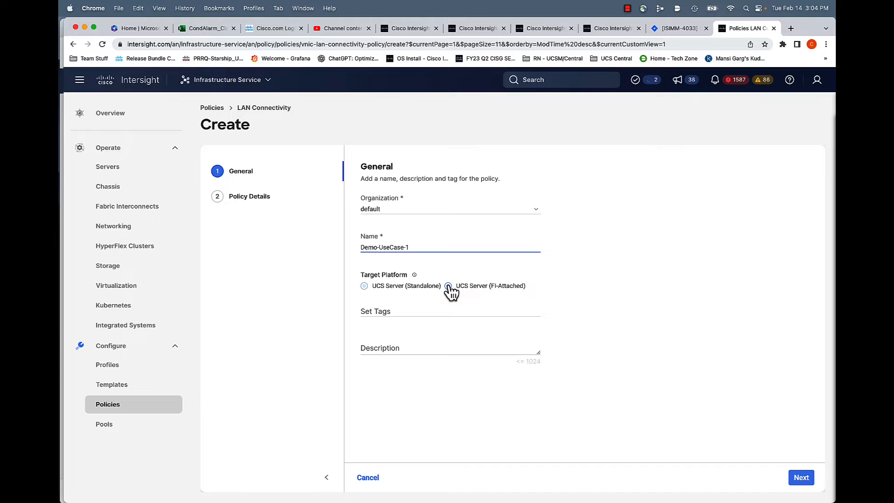
Target the policy at UCS Server (FI-Attached), continue to the policy details and choose Auto vNICs Placement
{"action": "left_click", "coordinate": [448, 286]}
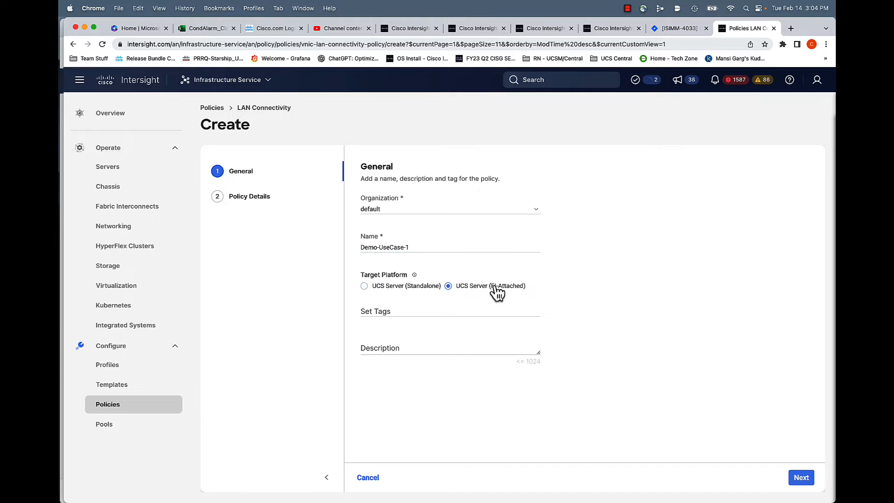
{"action": "left_click", "coordinate": [805, 482]}
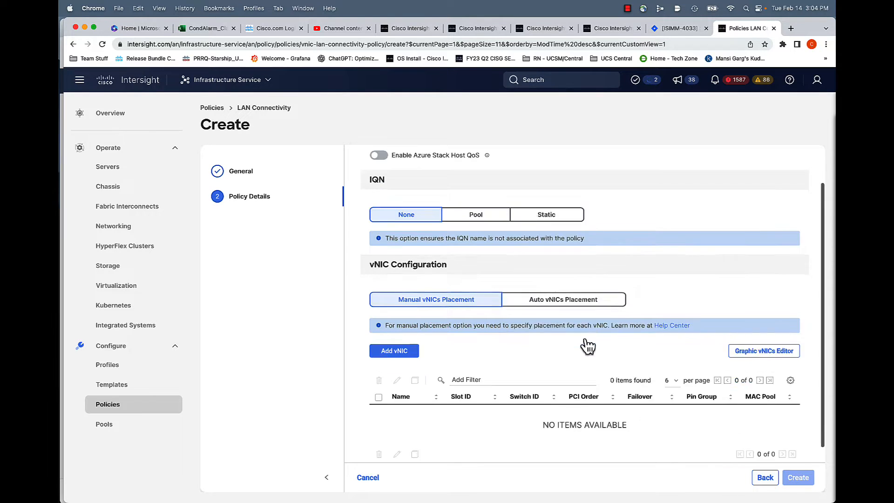
{"action": "scroll", "coordinate": [588, 346], "scroll_direction": "down", "scroll_amount": 1}
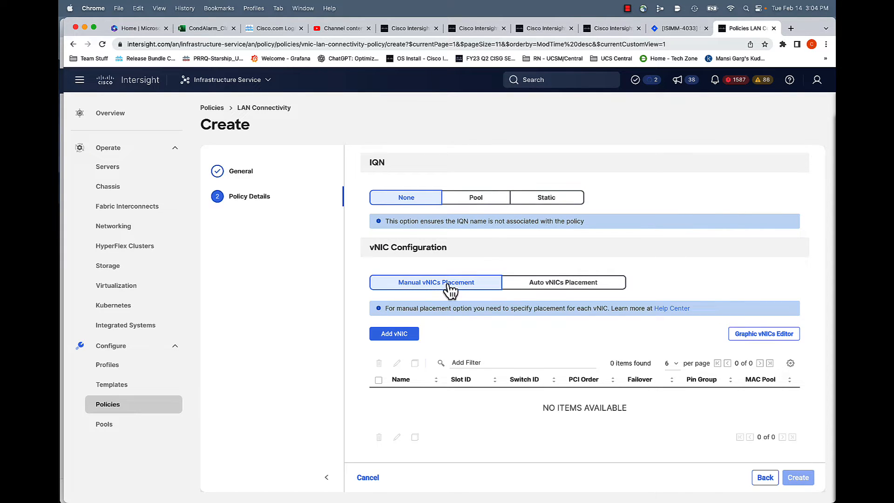
{"action": "left_click", "coordinate": [542, 286]}
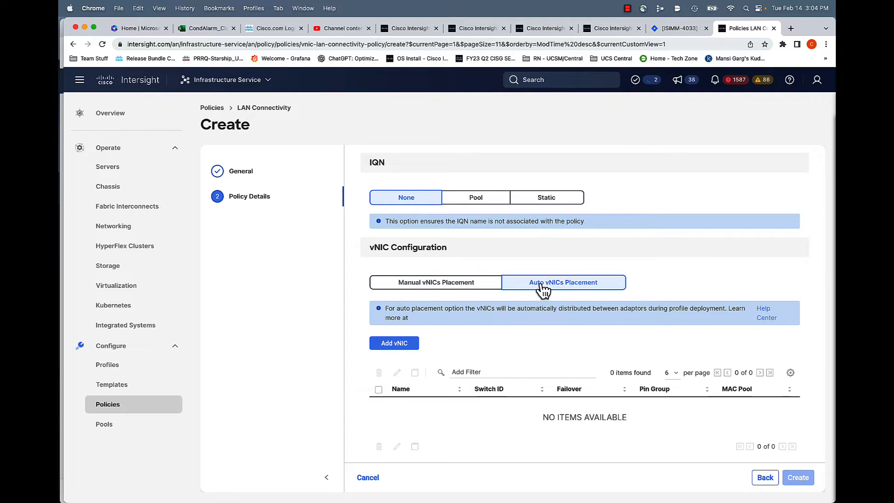
Start a new vNIC named vnic0 and assign it the MAC pool B26-MF-MAC-Pool
{"action": "left_click", "coordinate": [394, 345]}
{"action": "left_click", "coordinate": [349, 201]}
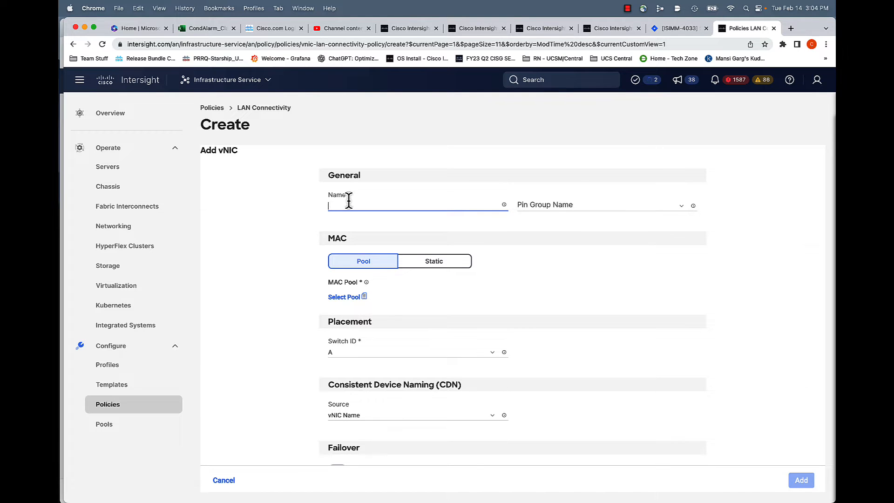
{"action": "type", "text": "vnic0"}
{"action": "left_click", "coordinate": [344, 297]}
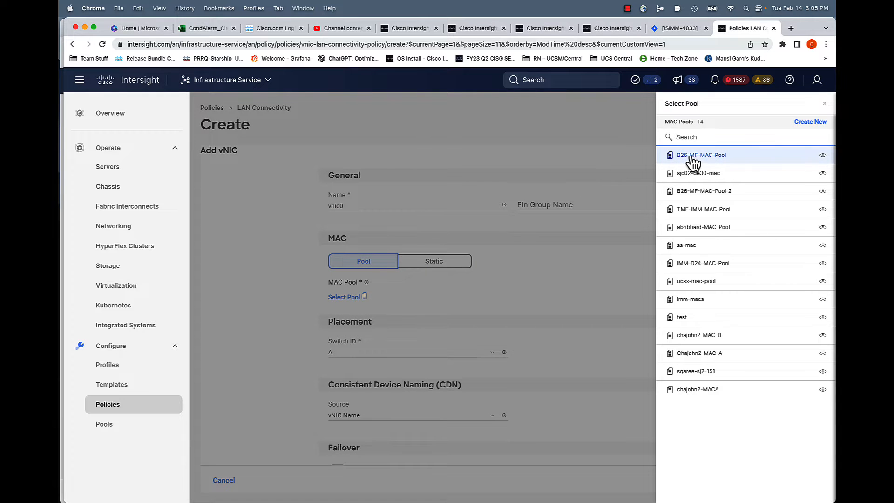
{"action": "left_click", "coordinate": [694, 159]}
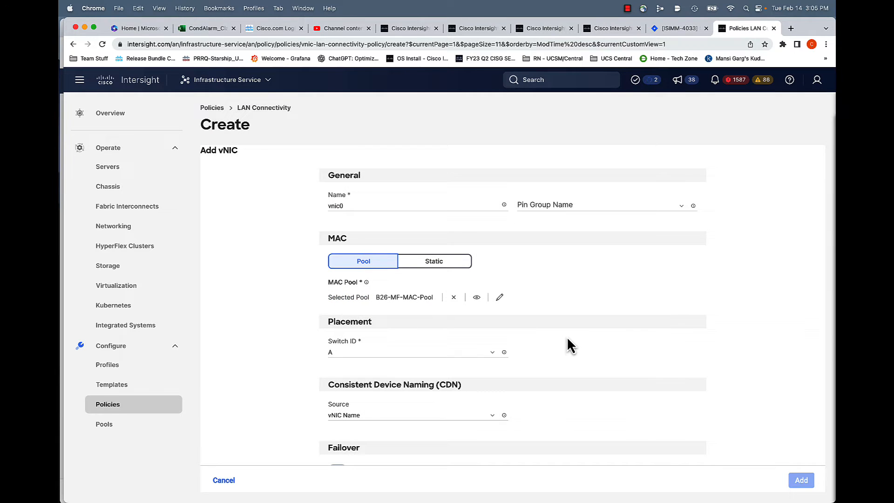
Assign B26-MF-ETH-NET-GROUP as vnic0's Ethernet Network Group policy and B26-MF-ETH-NET-CONTROL as its Ethernet Network Control policy
{"action": "scroll", "coordinate": [397, 354], "scroll_direction": "down", "scroll_amount": 3}
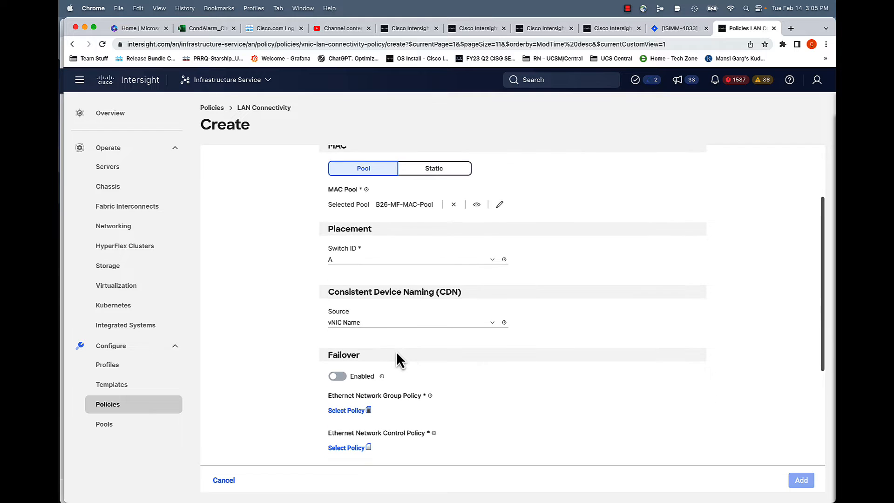
{"action": "scroll", "coordinate": [406, 353], "scroll_direction": "down", "scroll_amount": 2}
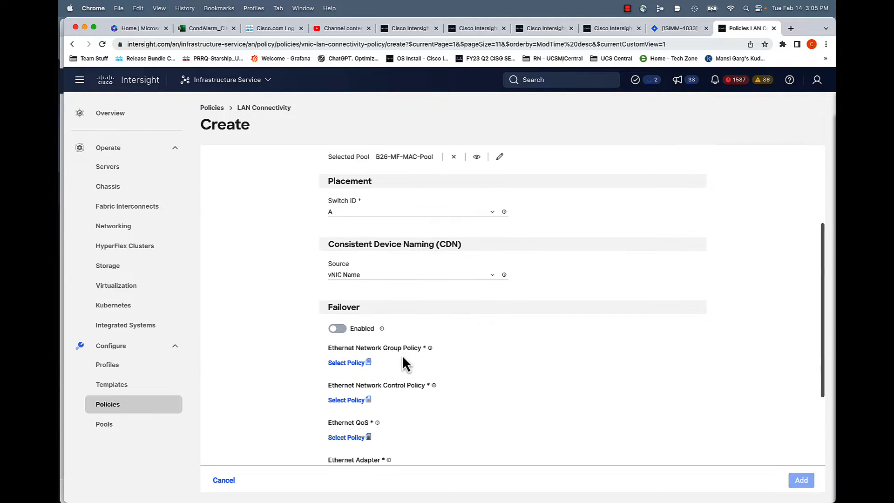
{"action": "left_click", "coordinate": [359, 368]}
{"action": "left_click", "coordinate": [694, 158]}
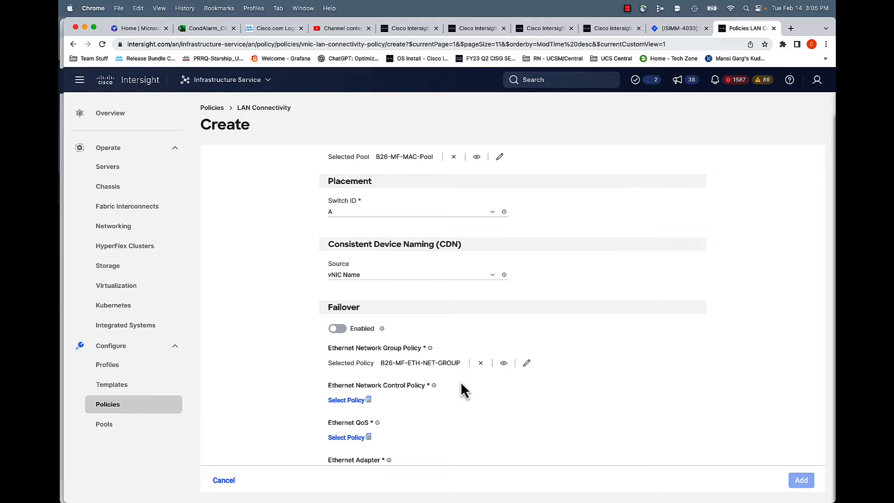
{"action": "left_click", "coordinate": [347, 401]}
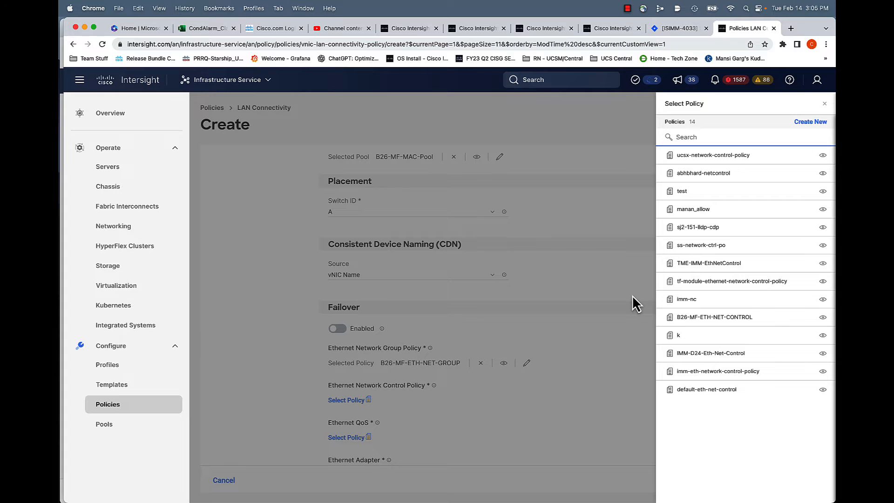
{"action": "type", "text": "B2"}
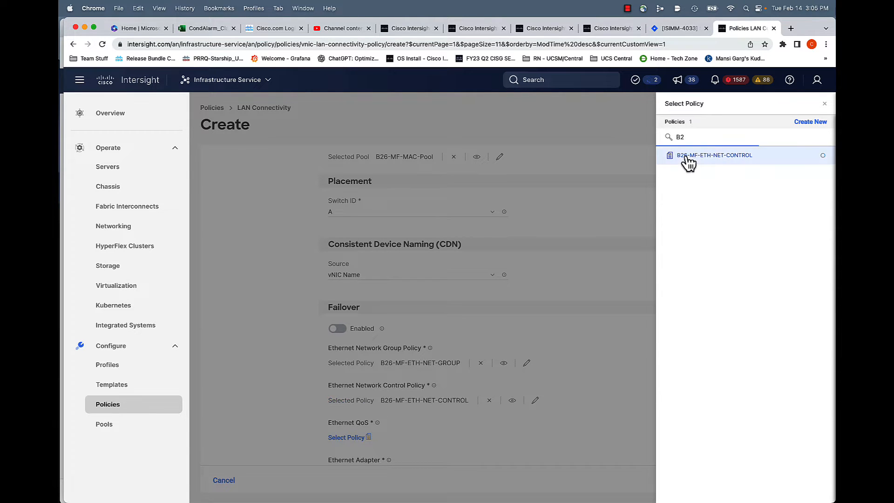
{"action": "left_click", "coordinate": [686, 156]}
Assign the B26-MF-ETH-QoS and B26-MF-ETH-Adapter policies to vnic0 and add the vNIC to the LAN connectivity policy
{"action": "left_click", "coordinate": [354, 438]}
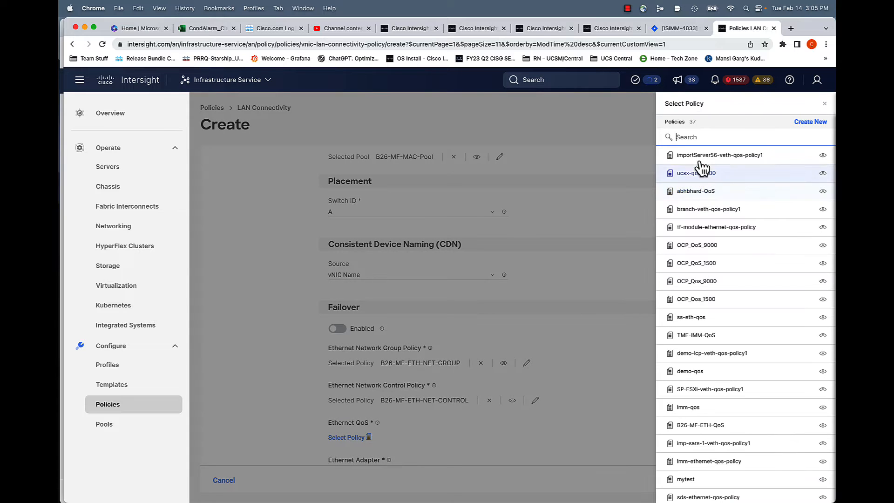
{"action": "type", "text": "B2"}
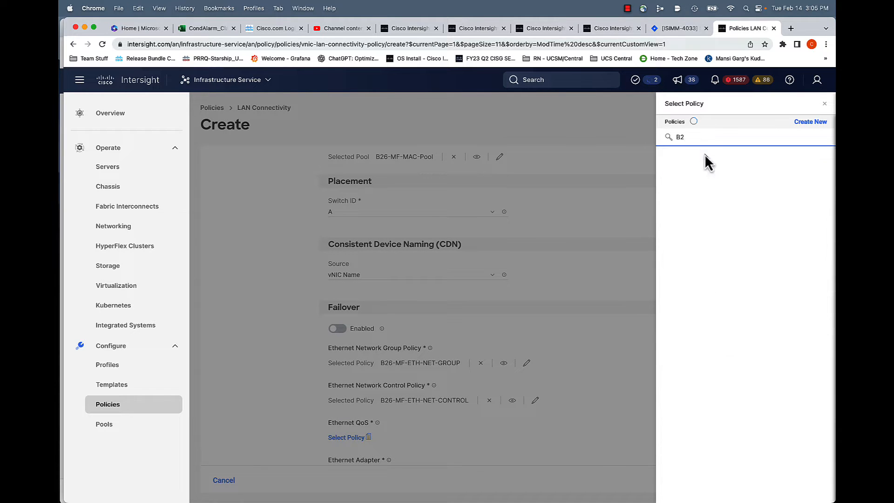
{"action": "left_click", "coordinate": [702, 158]}
{"action": "scroll", "coordinate": [563, 301], "scroll_direction": "down", "scroll_amount": 3}
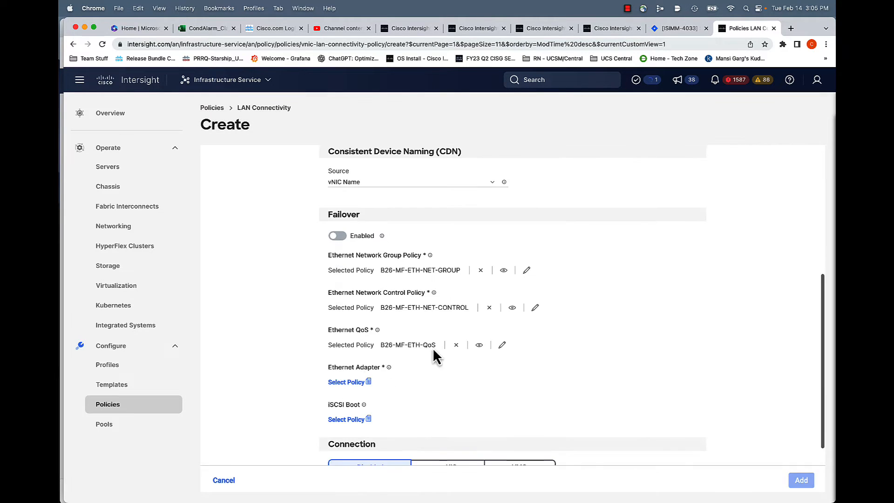
{"action": "left_click", "coordinate": [349, 382]}
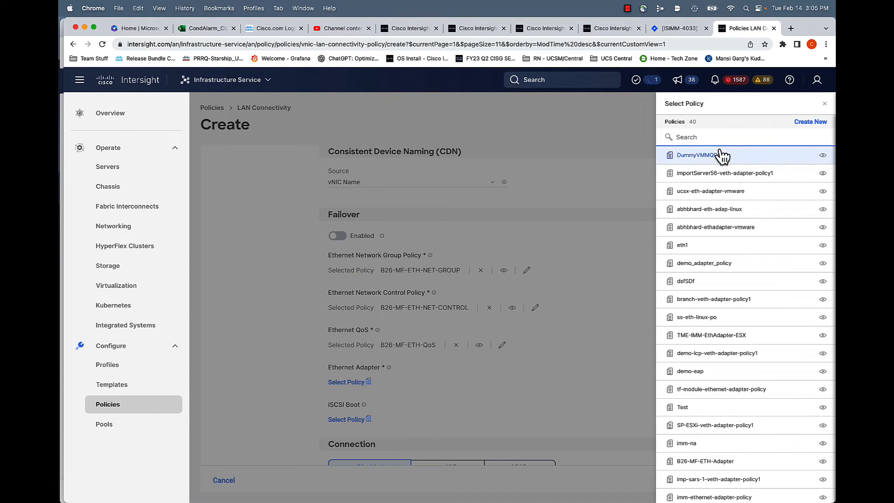
{"action": "type", "text": "B2"}
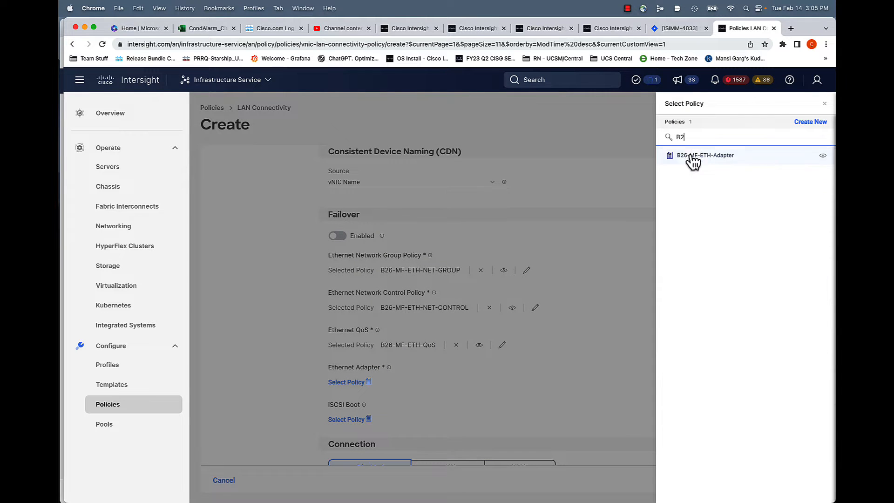
{"action": "left_click", "coordinate": [693, 158]}
{"action": "scroll", "coordinate": [627, 273], "scroll_direction": "up", "scroll_amount": 3}
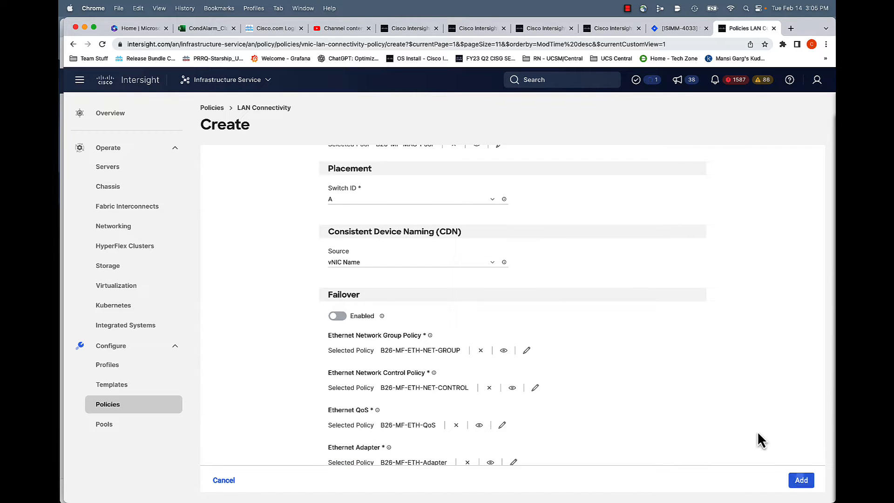
{"action": "left_click", "coordinate": [801, 480]}
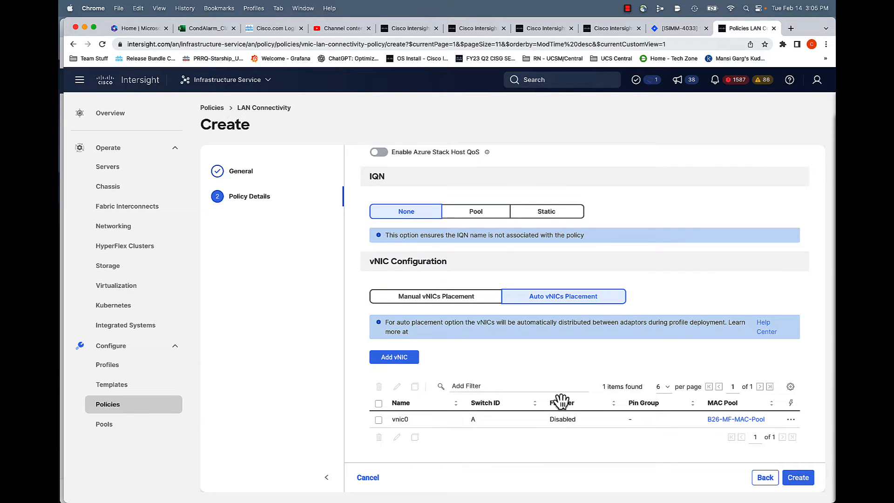
Start a second vNIC named vnic1 with Switch ID B and the MAC pool B26-MF-MAC-Pool
{"action": "left_click", "coordinate": [394, 357]}
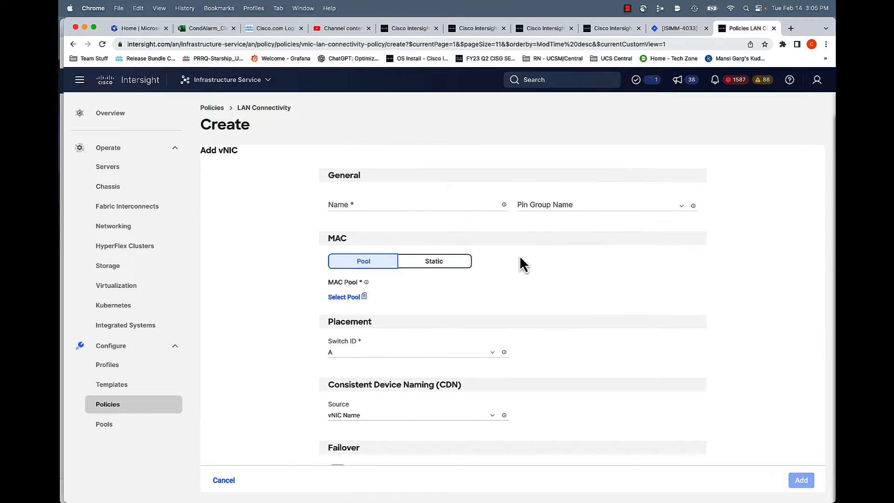
{"action": "left_click", "coordinate": [427, 203]}
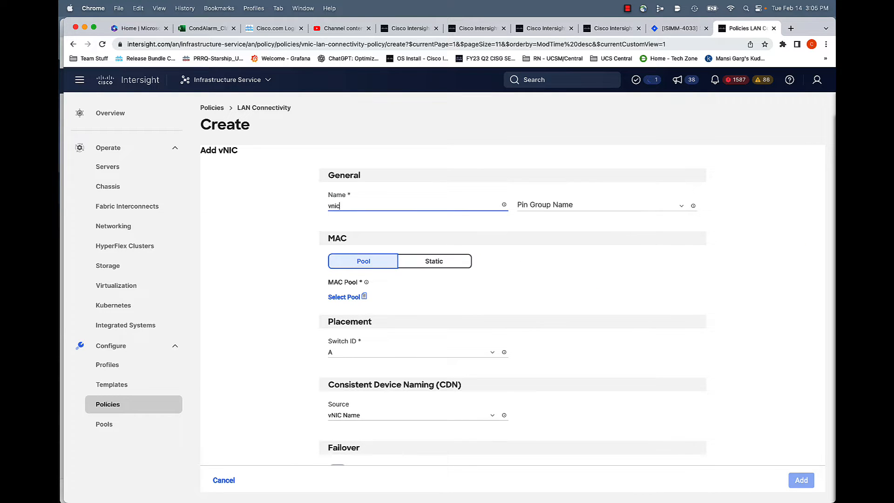
{"action": "left_click", "coordinate": [379, 346]}
{"action": "left_click", "coordinate": [382, 358]}
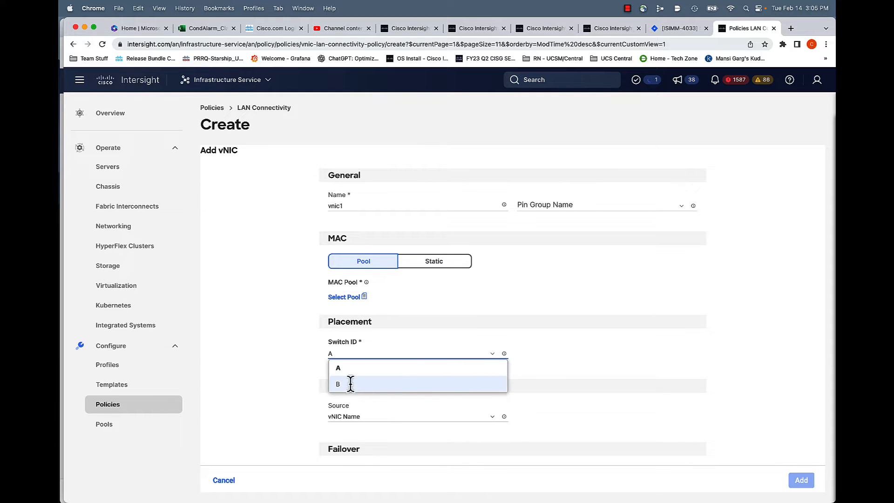
{"action": "left_click", "coordinate": [351, 382]}
{"action": "left_click", "coordinate": [347, 296]}
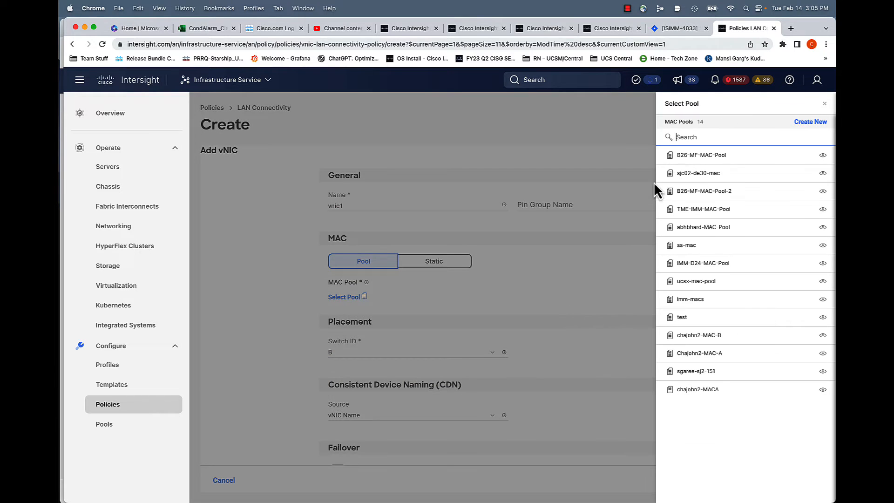
{"action": "left_click", "coordinate": [684, 155]}
Assign B26-MF-ETH-NET-GROUP as vnic1's Ethernet Network Group policy and B26-MF-ETH-NET-CONTROL as its Ethernet Network Control policy
{"action": "scroll", "coordinate": [605, 307], "scroll_direction": "down", "scroll_amount": 2}
{"action": "scroll", "coordinate": [606, 310], "scroll_direction": "down", "scroll_amount": 2}
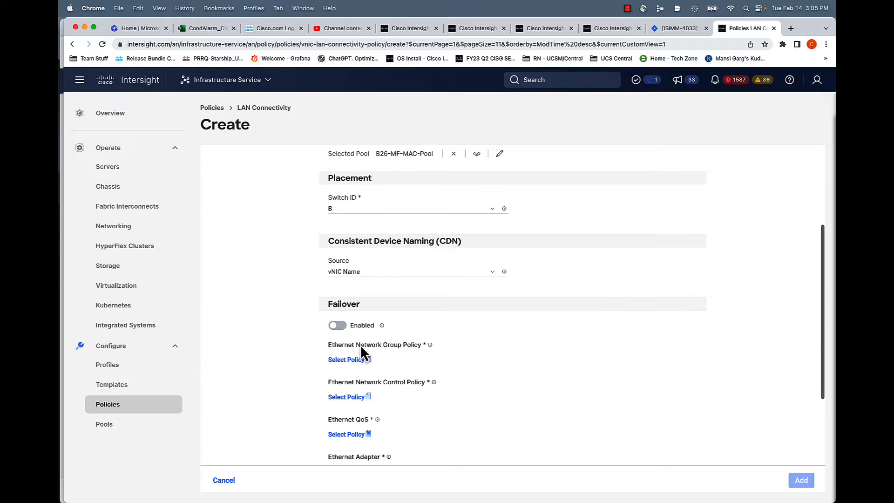
{"action": "left_click", "coordinate": [361, 359]}
{"action": "left_click", "coordinate": [699, 155]}
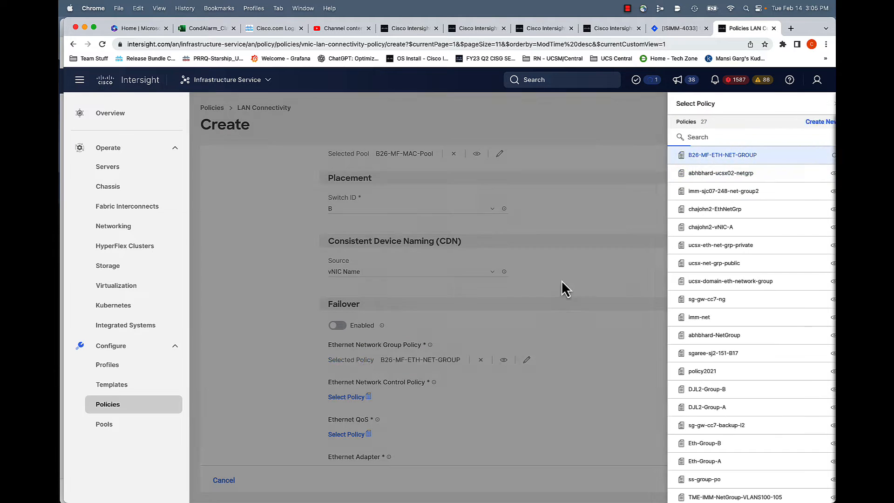
{"action": "left_click", "coordinate": [351, 398]}
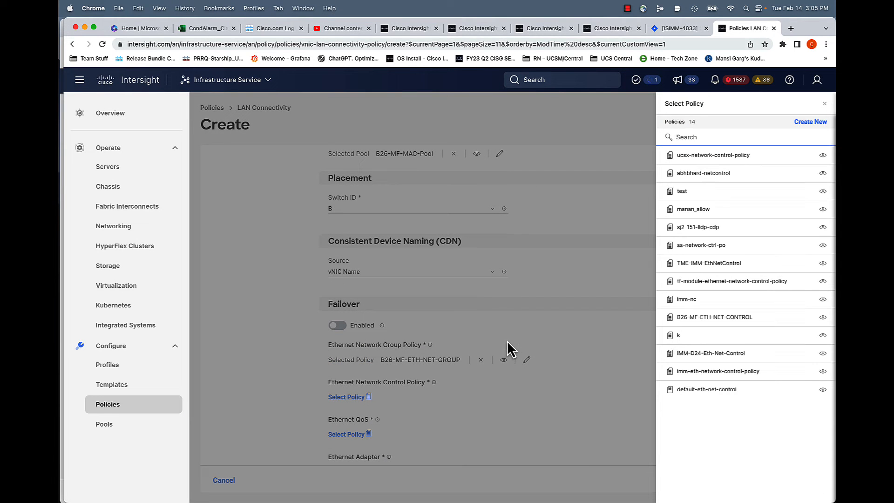
{"action": "type", "text": "B2"}
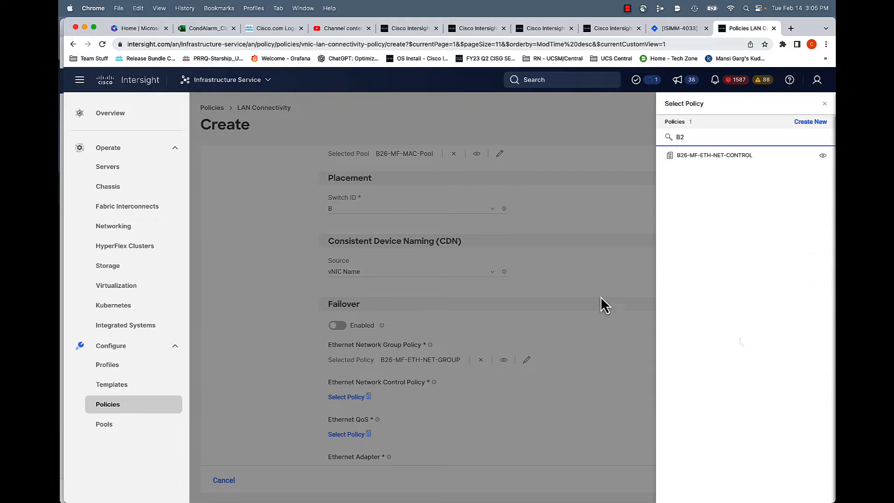
{"action": "left_click", "coordinate": [681, 159]}
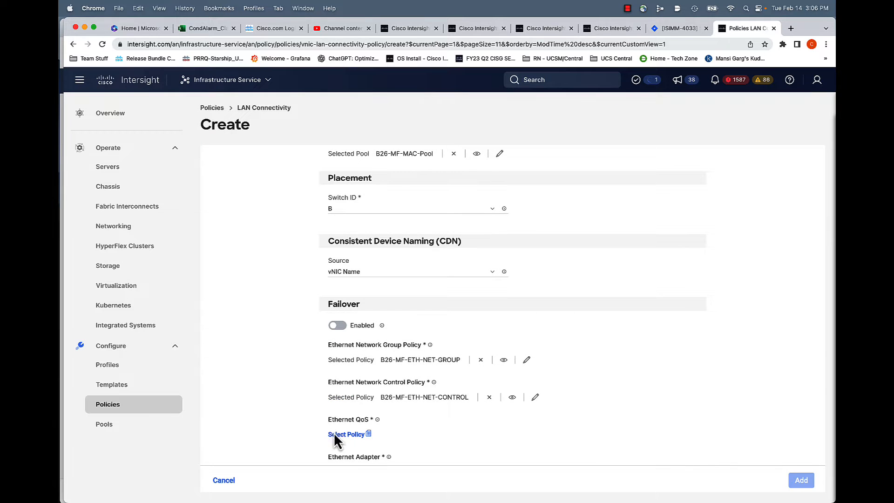
Assign the B26-MF-ETH-QoS and B26-MF-ETH-Adapter policies to vnic1 and add the vNIC to the LAN connectivity policy
{"action": "left_click", "coordinate": [335, 435]}
{"action": "type", "text": "B2"}
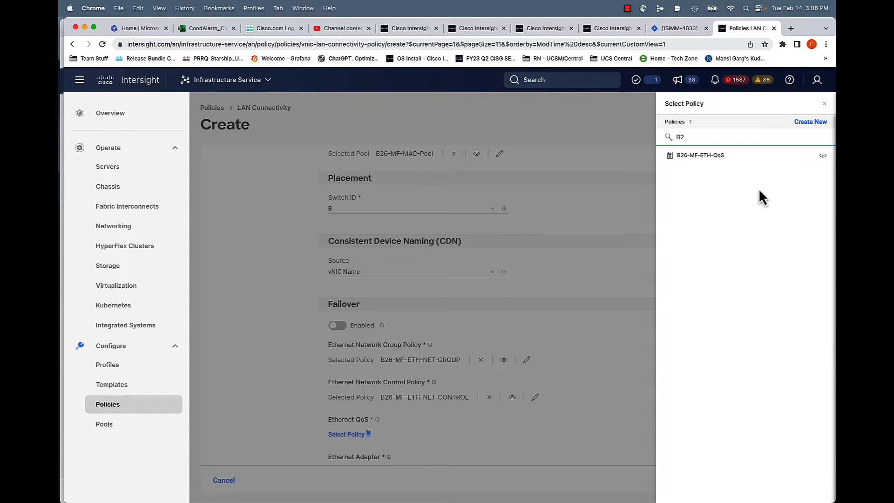
{"action": "left_click", "coordinate": [702, 157]}
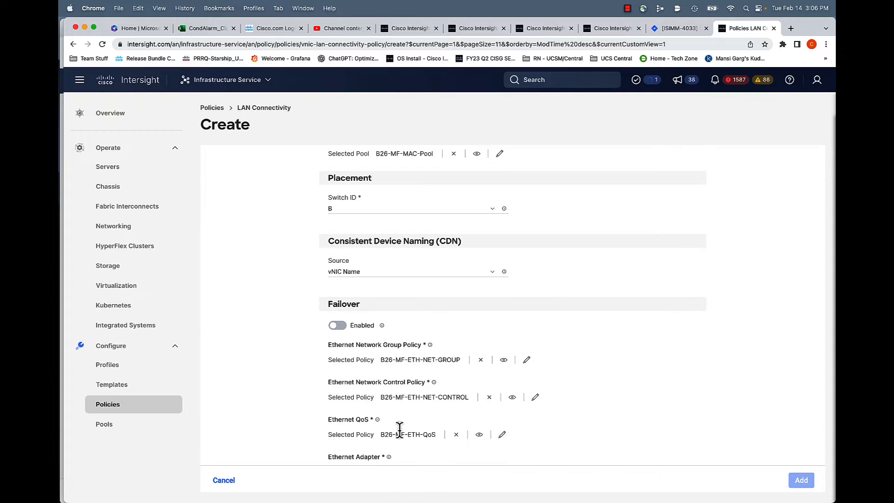
{"action": "scroll", "coordinate": [399, 427], "scroll_direction": "down", "scroll_amount": 2}
{"action": "left_click", "coordinate": [348, 419]}
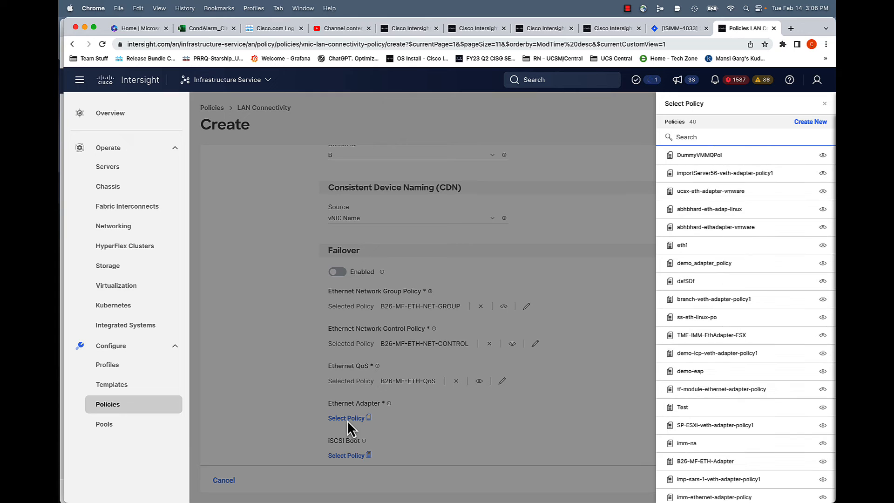
{"action": "type", "text": "B2"}
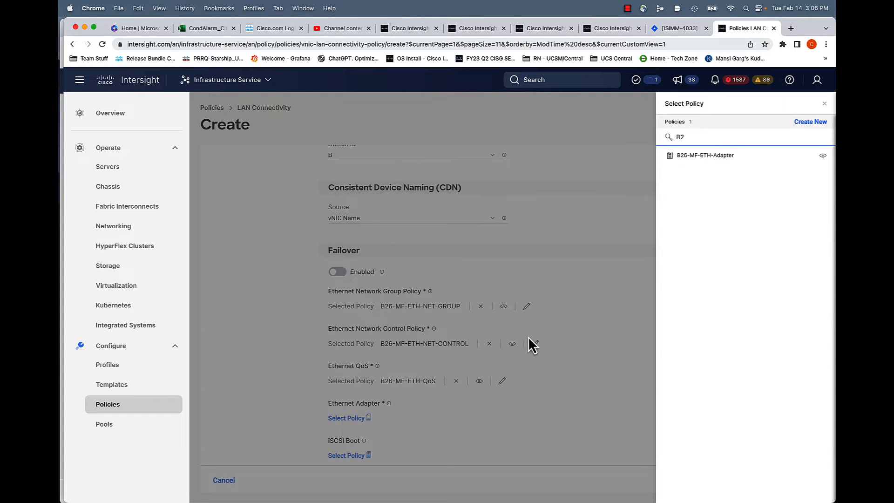
{"action": "left_click", "coordinate": [701, 158]}
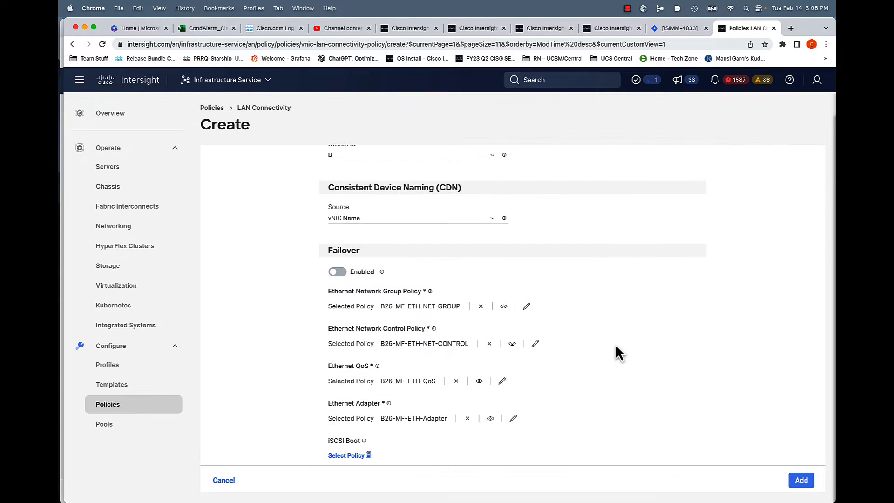
{"action": "scroll", "coordinate": [615, 345], "scroll_direction": "down", "scroll_amount": 3}
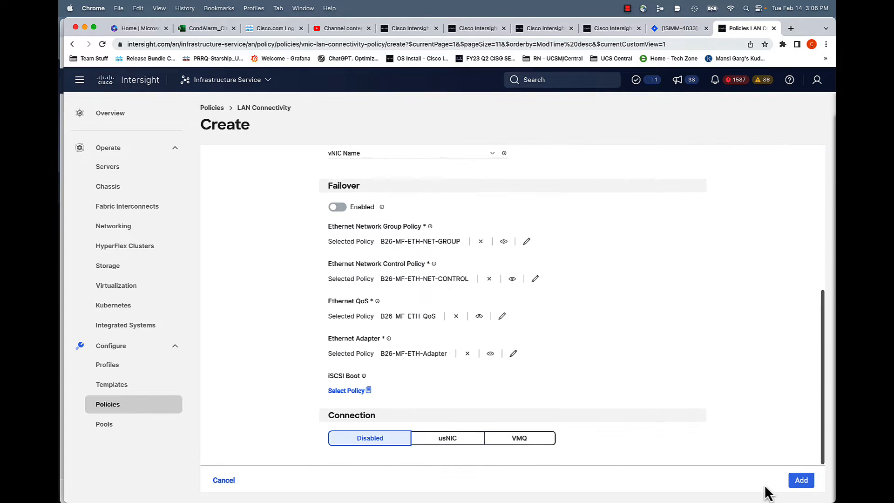
{"action": "left_click", "coordinate": [802, 485]}
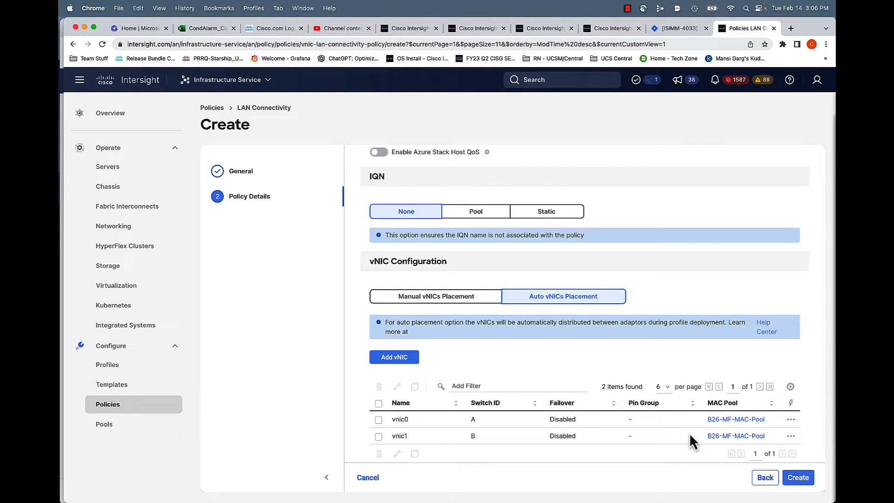
Create the LAN connectivity policy with its two vNICs and open the UCS server profile B26-MF-SP-1 for editing
{"action": "scroll", "coordinate": [572, 413], "scroll_direction": "down", "scroll_amount": 1}
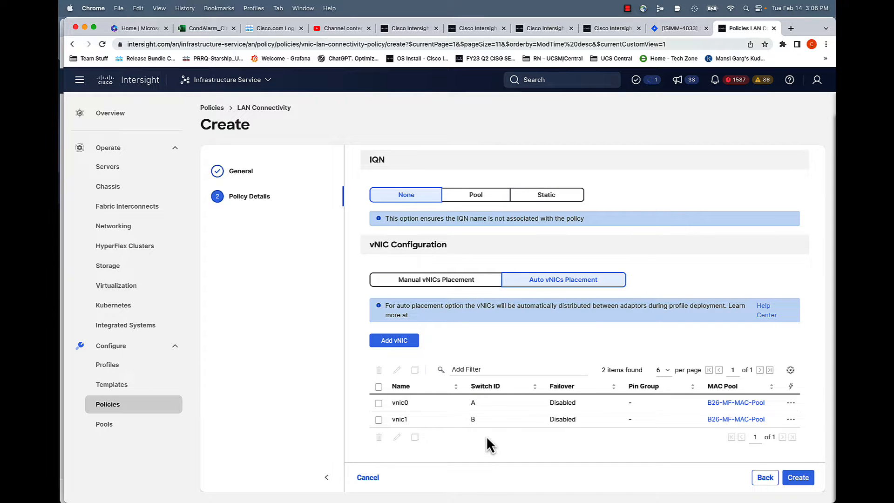
{"action": "left_click", "coordinate": [798, 477]}
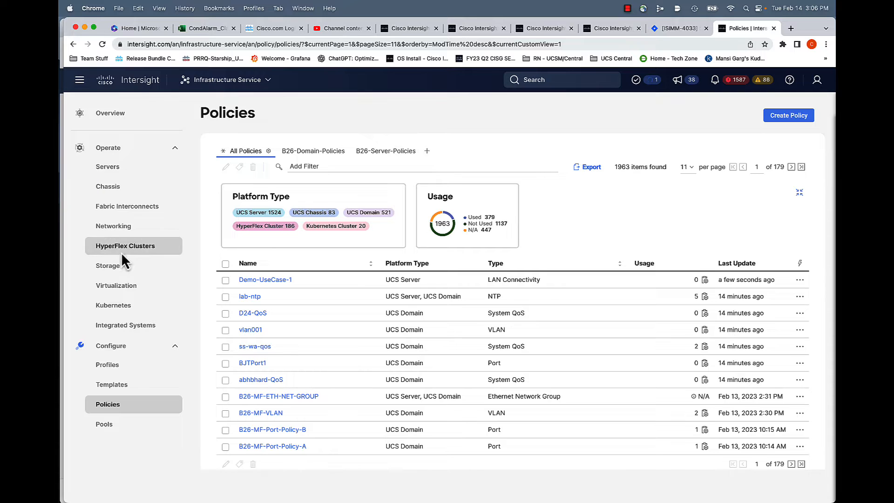
{"action": "left_click", "coordinate": [110, 367]}
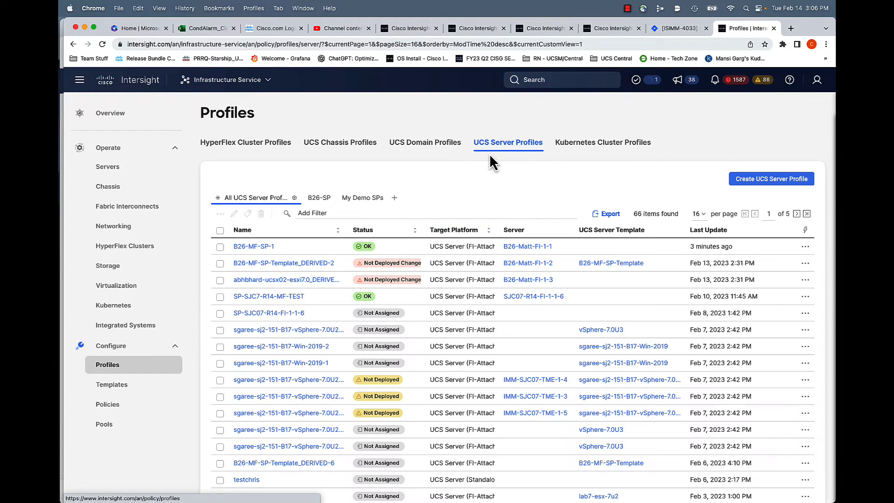
{"action": "left_click", "coordinate": [379, 200]}
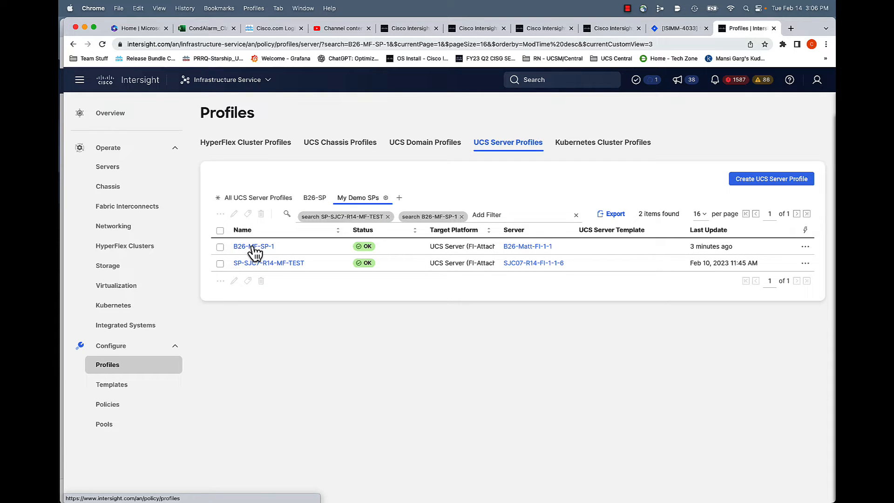
{"action": "left_click", "coordinate": [254, 248]}
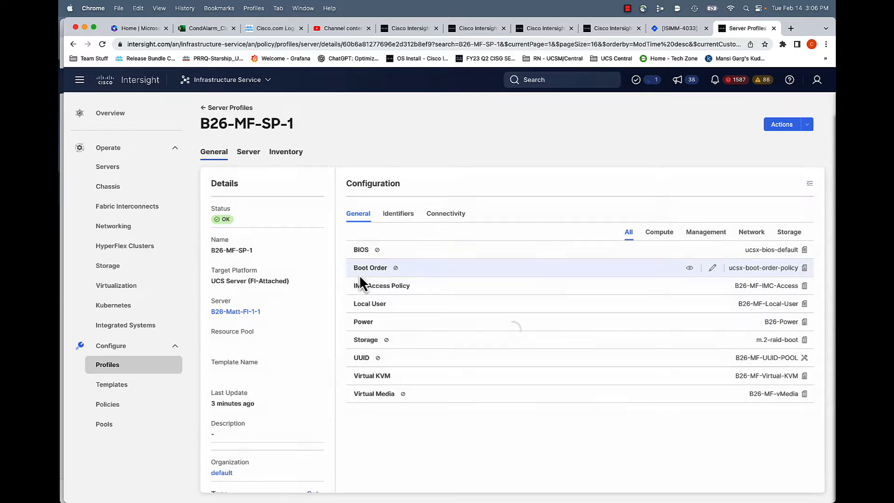
{"action": "left_click", "coordinate": [808, 126]}
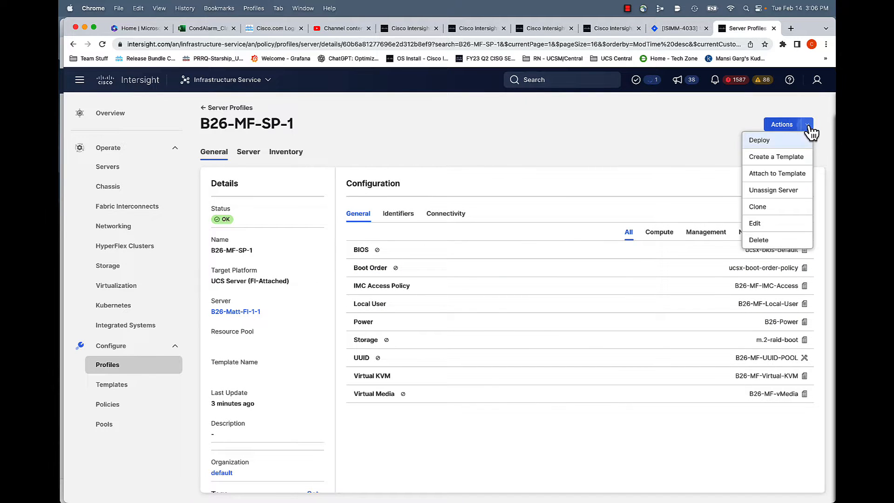
{"action": "left_click", "coordinate": [756, 222]}
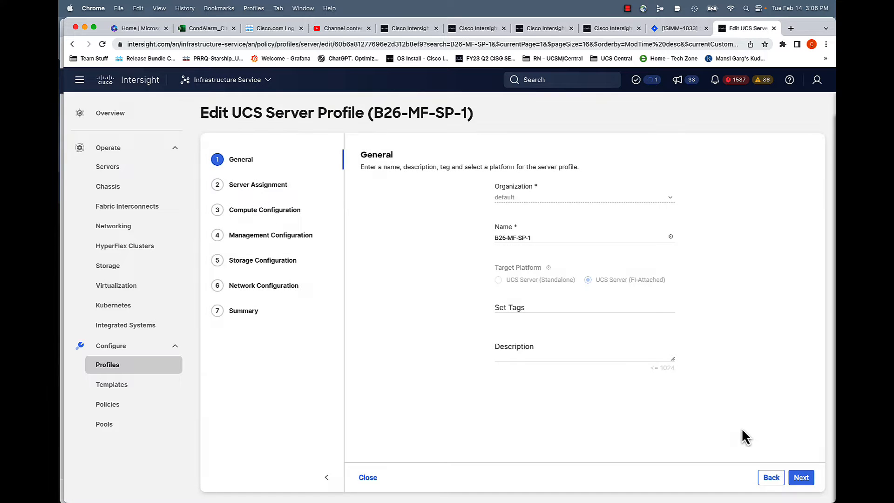
Assign Demo-UseCase-1 as the LAN Connectivity policy in the profile's Network Configuration, keeping the preceding sections as they are
{"action": "left_click", "coordinate": [801, 478]}
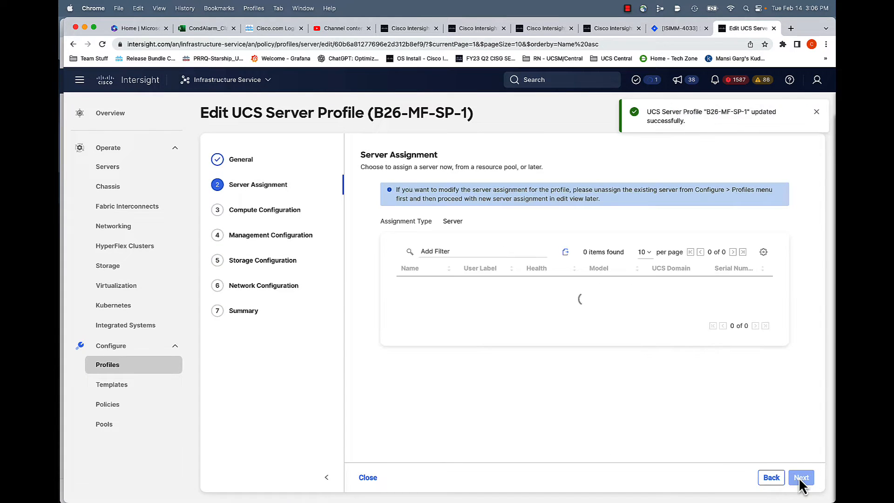
{"action": "left_click", "coordinate": [802, 478]}
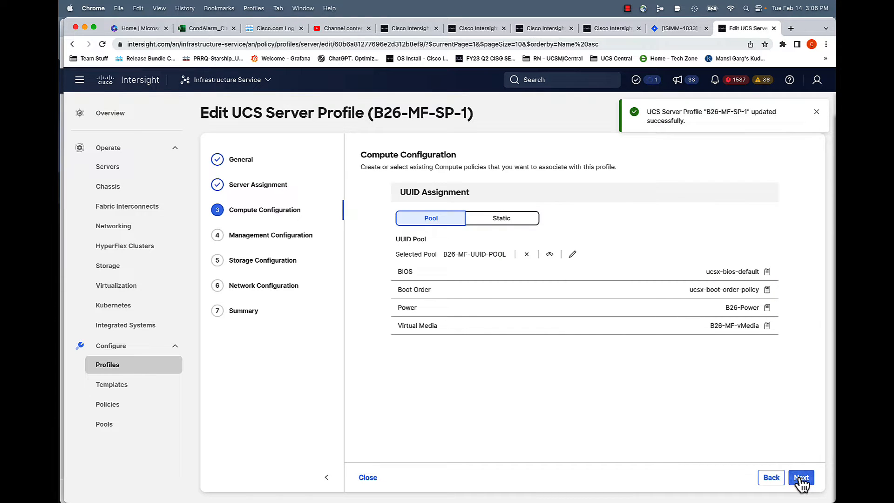
{"action": "left_click", "coordinate": [801, 478]}
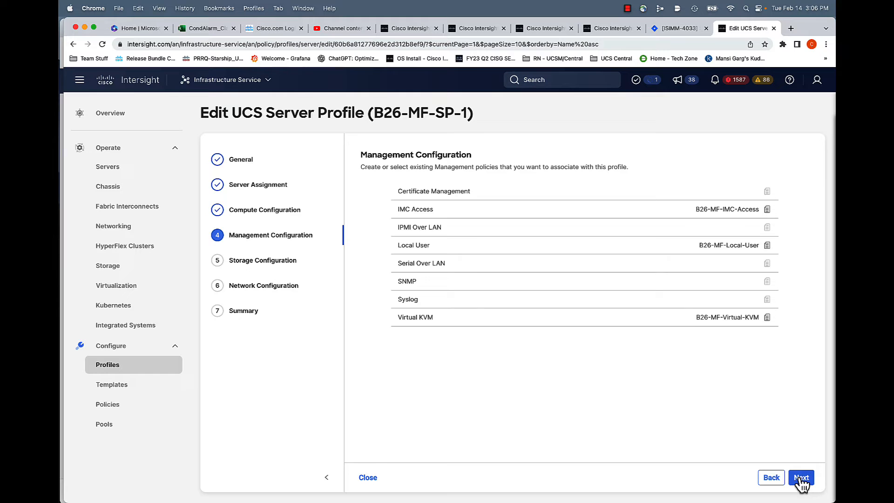
{"action": "left_click", "coordinate": [801, 478]}
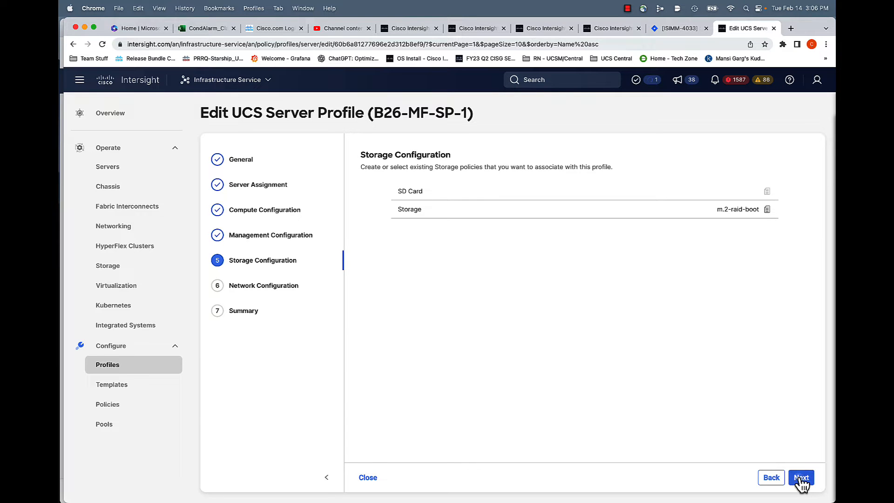
{"action": "left_click", "coordinate": [801, 478]}
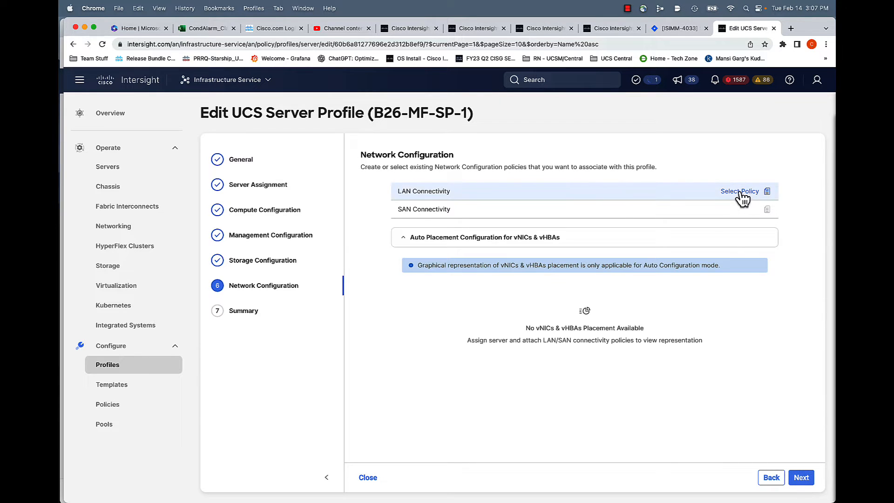
{"action": "left_click", "coordinate": [740, 192]}
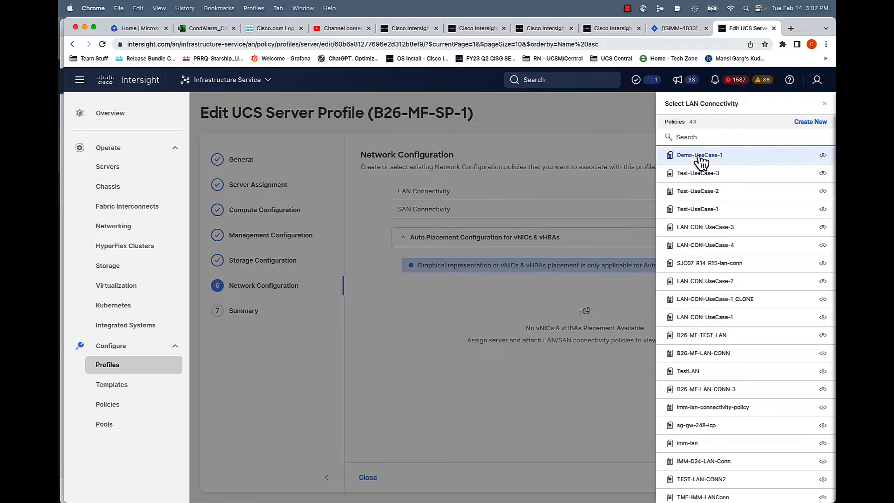
{"action": "left_click", "coordinate": [700, 155]}
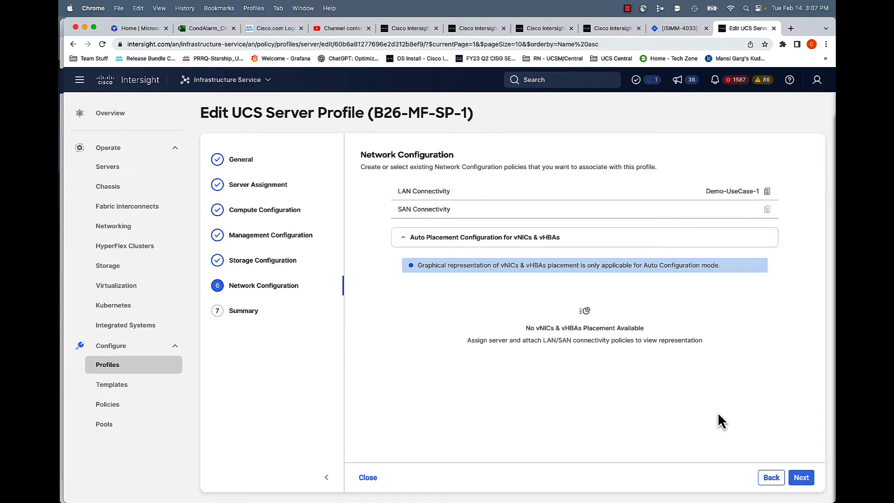
Deploy the server profile B26-MF-SP-1 to the server B26-Matt-FI-1-1
{"action": "left_click", "coordinate": [801, 477]}
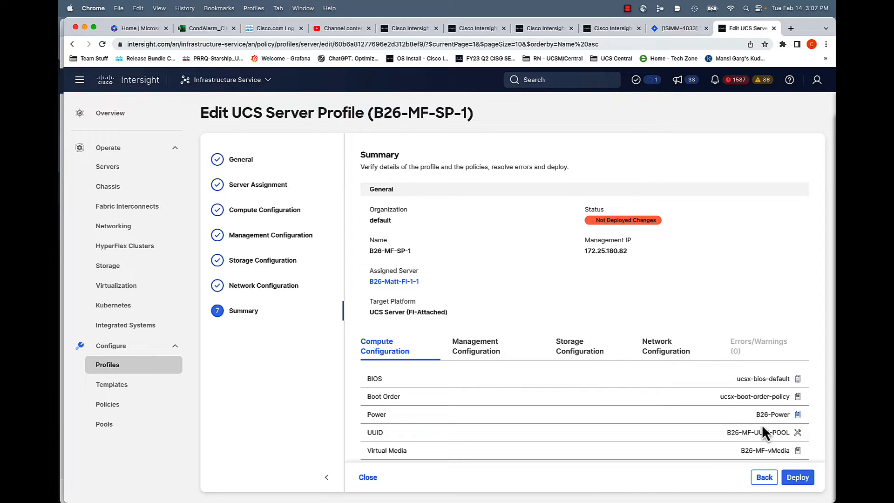
{"action": "left_click", "coordinate": [800, 478]}
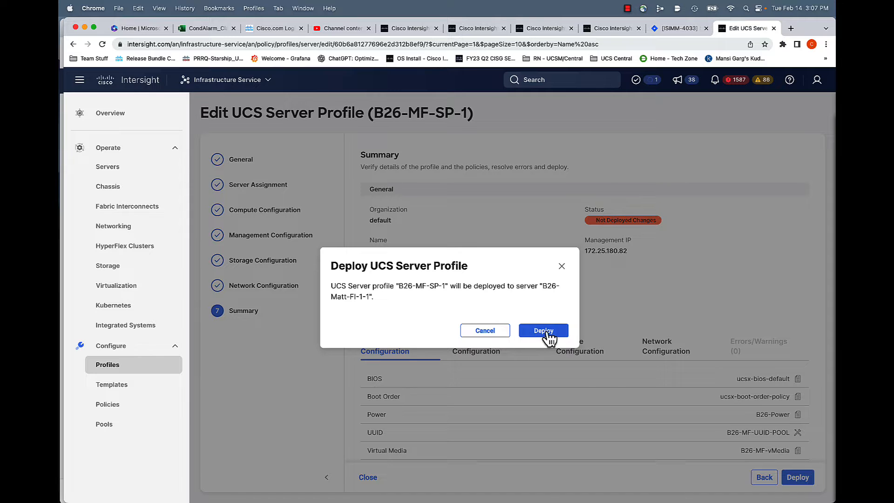
{"action": "left_click", "coordinate": [547, 331]}
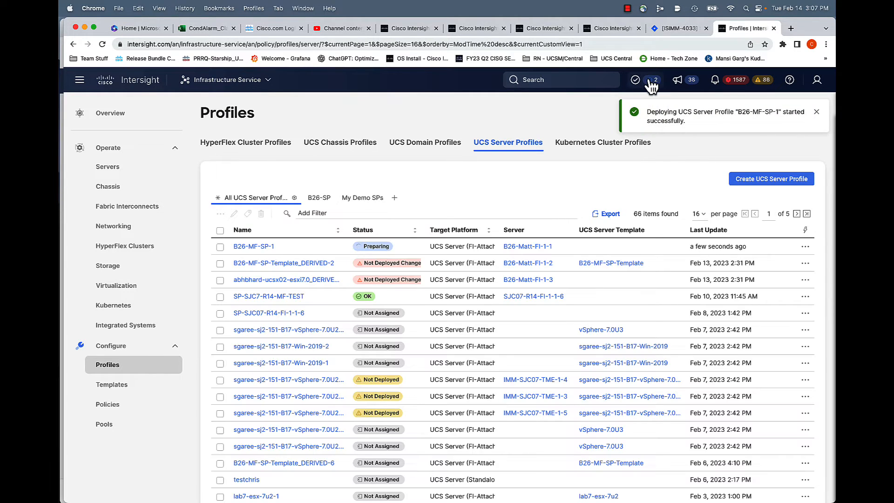
Check the execution flow of the Deploy Server Profile request for B26-Matt-FI-1-1 and return to the profiles list
{"action": "left_click", "coordinate": [650, 80]}
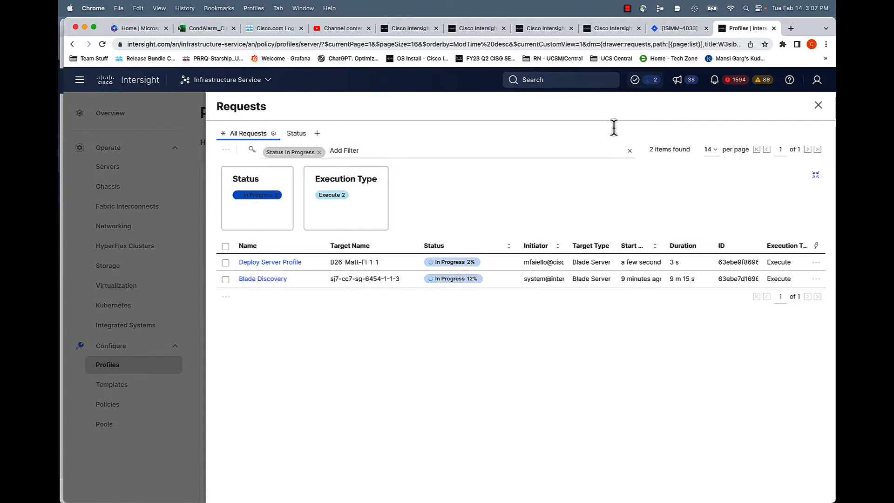
{"action": "left_click", "coordinate": [266, 266]}
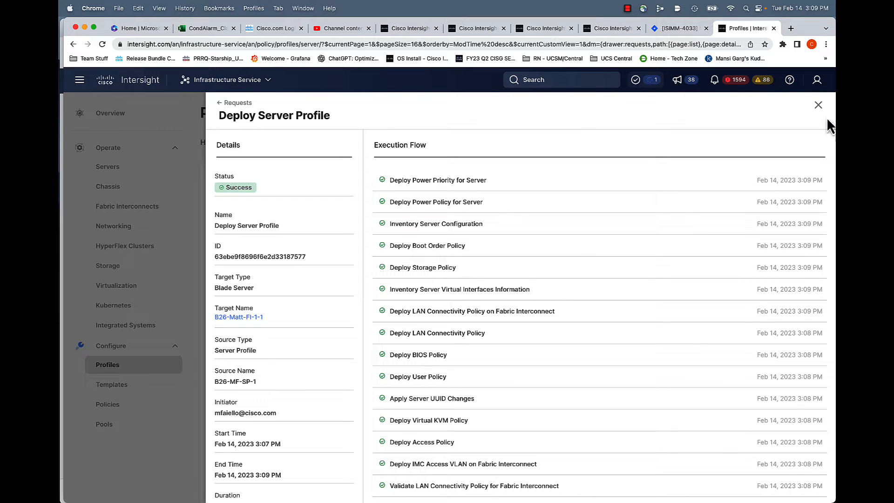
{"action": "left_click", "coordinate": [818, 106]}
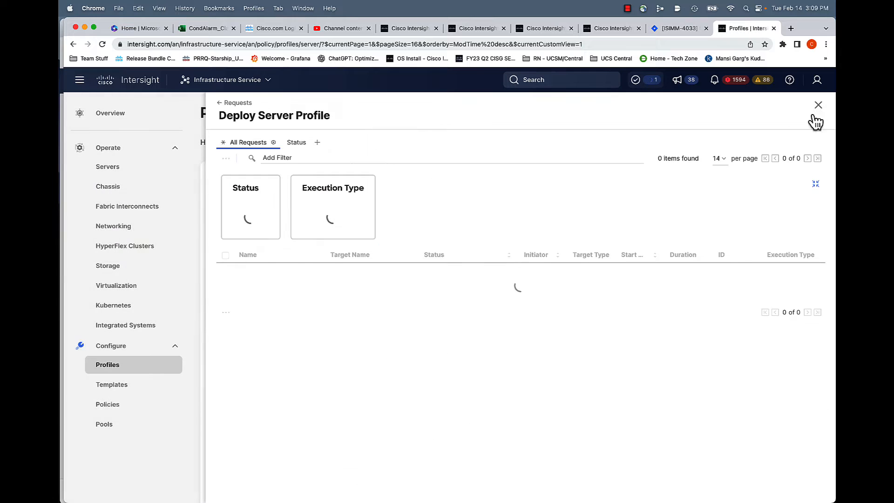
{"action": "left_click", "coordinate": [819, 105]}
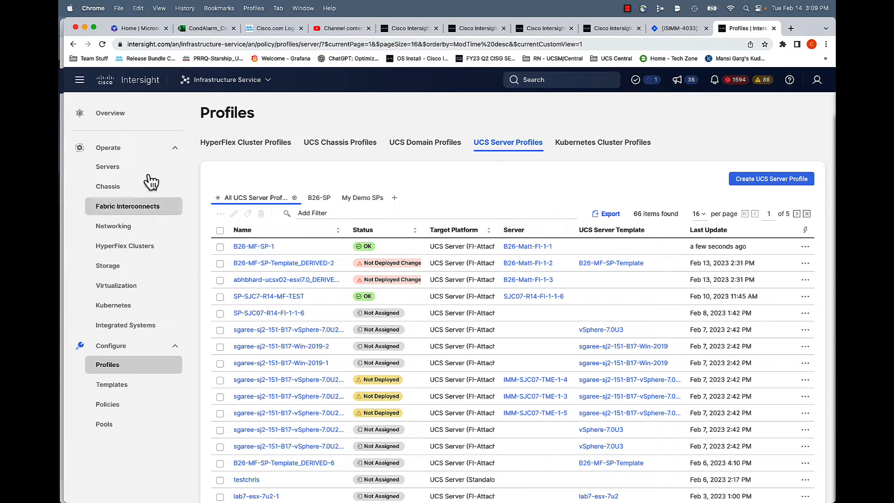
Examine the vNIC connectivity in the UCS server profile of B26-Matt-FI-1-1, including PCI order, placement and switch ID
{"action": "left_click", "coordinate": [112, 171]}
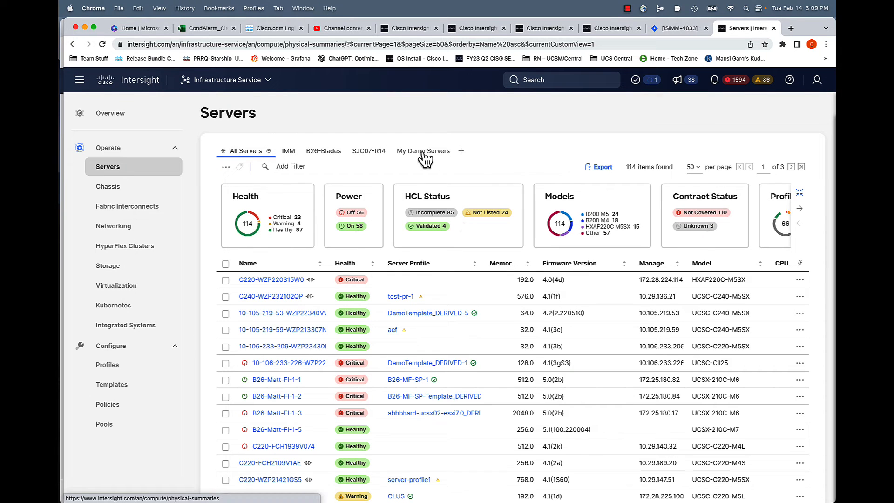
{"action": "left_click", "coordinate": [423, 152]}
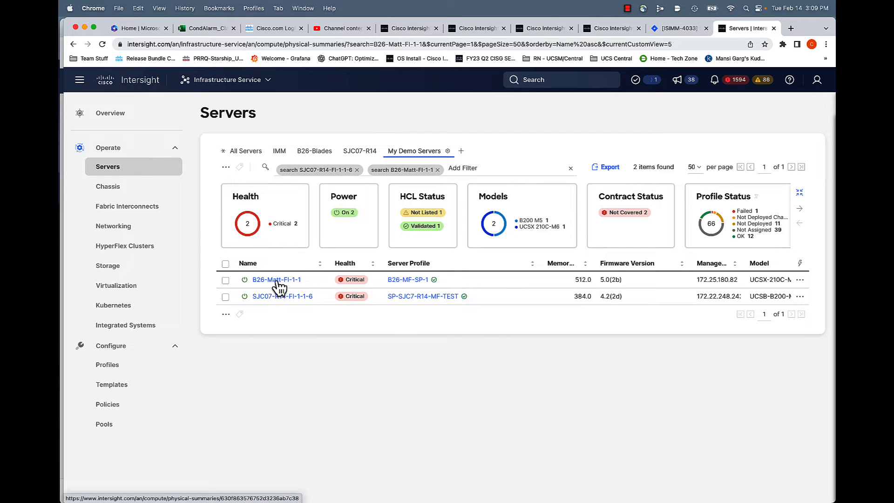
{"action": "left_click", "coordinate": [276, 280]}
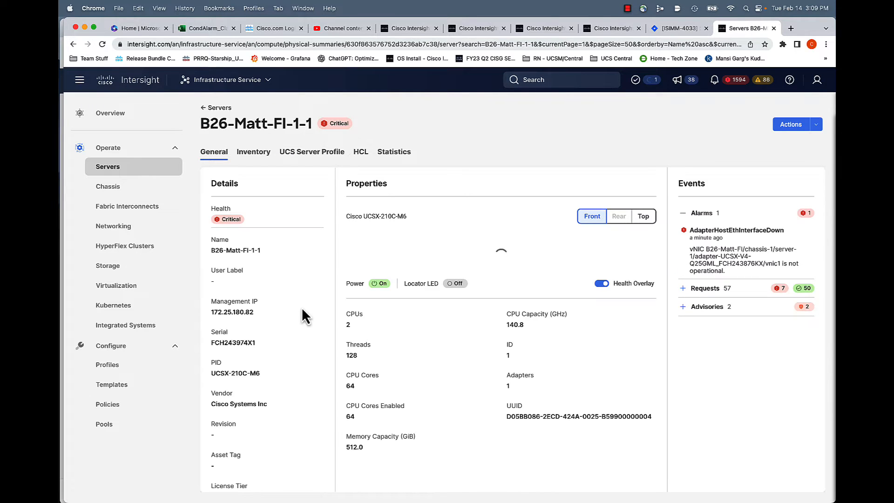
{"action": "left_click", "coordinate": [320, 157]}
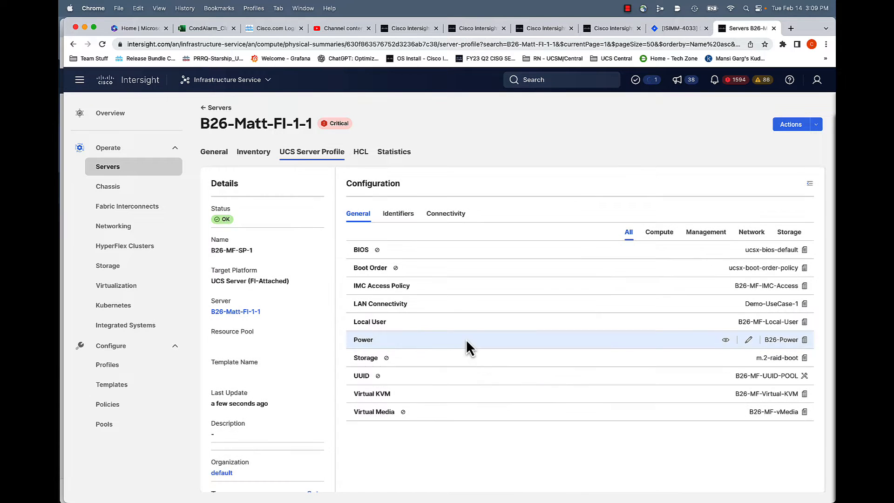
{"action": "left_click", "coordinate": [453, 218]}
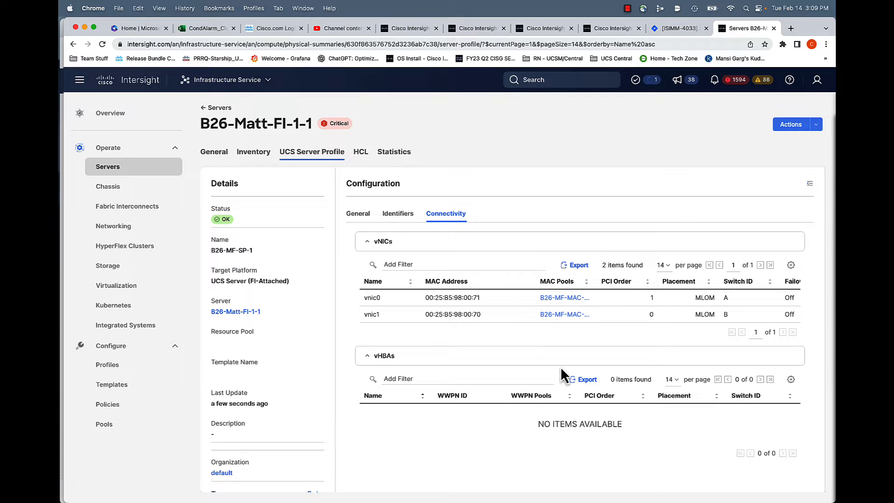
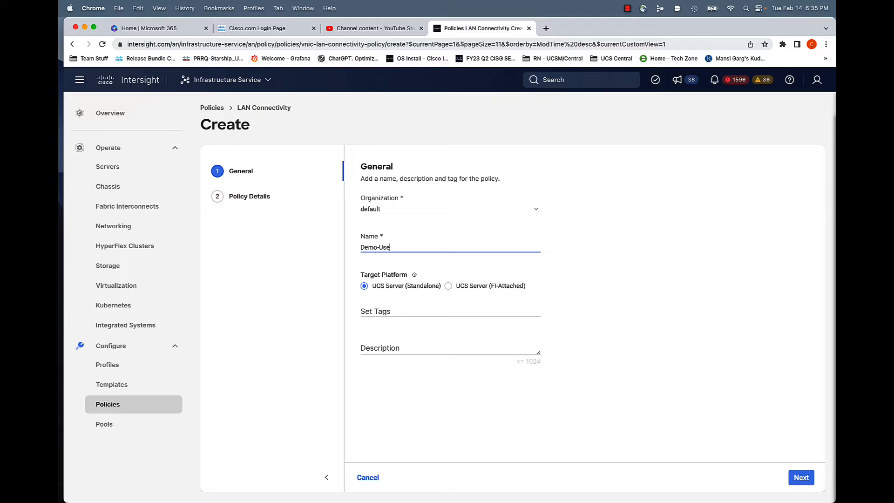
Name the new LAN connectivity policy Demo-UseCase-2, target UCS Server (FI-Attached), and continue to the policy details
{"action": "type", "text": "2"}
{"action": "left_click", "coordinate": [448, 286]}
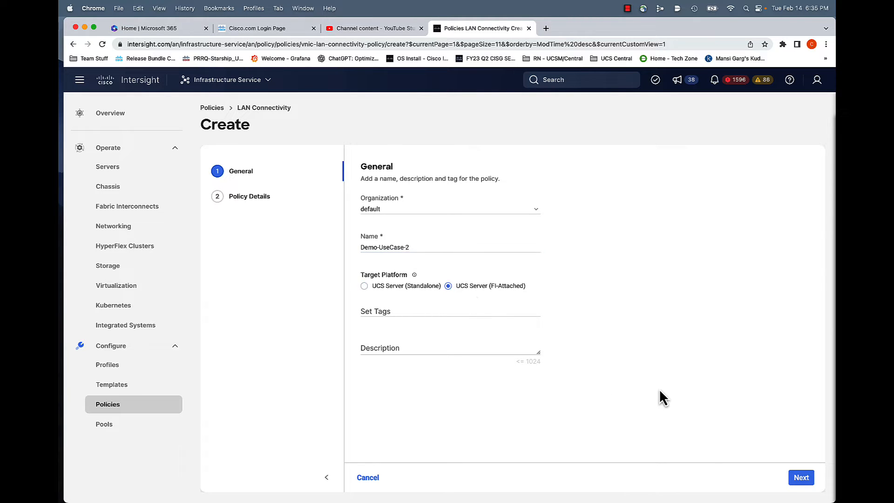
{"action": "left_click", "coordinate": [801, 478]}
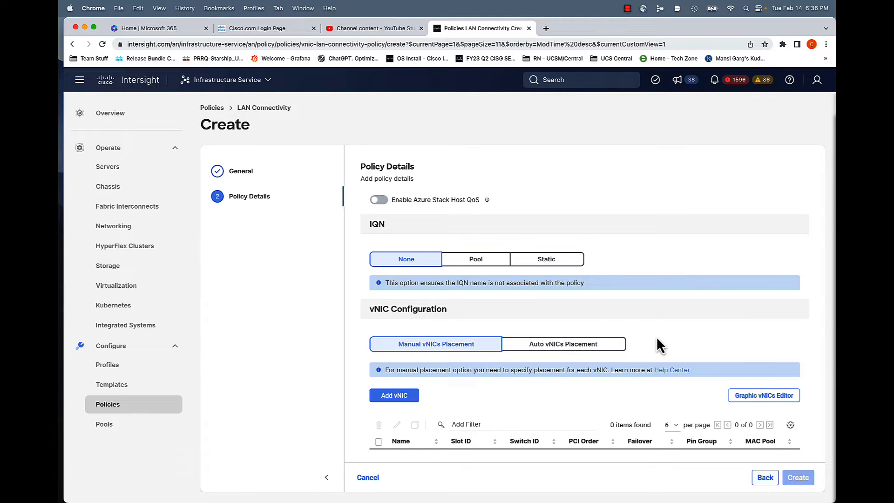
Inspect the slot and switch layout in the Graphic vNICs Editor and leave it without saving
{"action": "scroll", "coordinate": [657, 339], "scroll_direction": "down", "scroll_amount": 3}
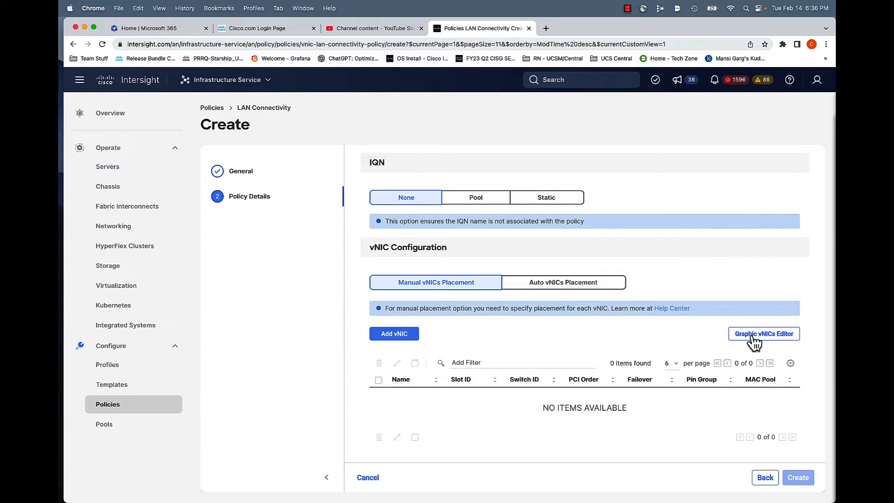
{"action": "left_click", "coordinate": [756, 335]}
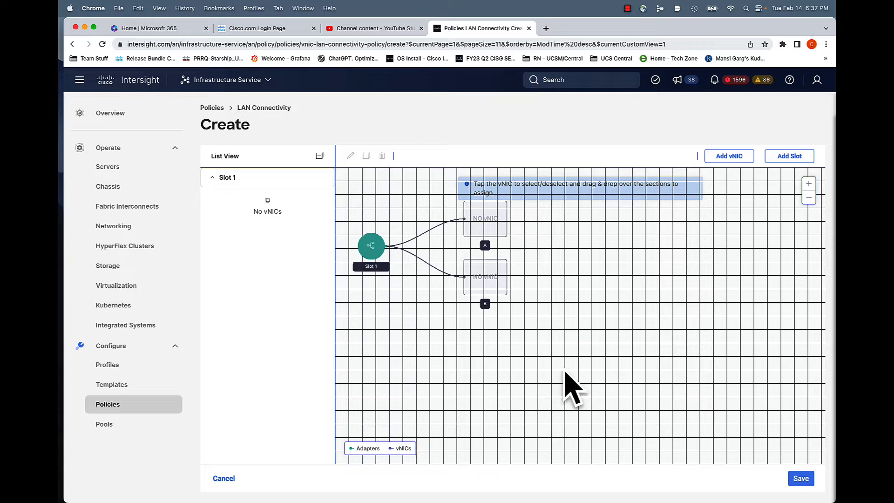
{"action": "left_click", "coordinate": [225, 480]}
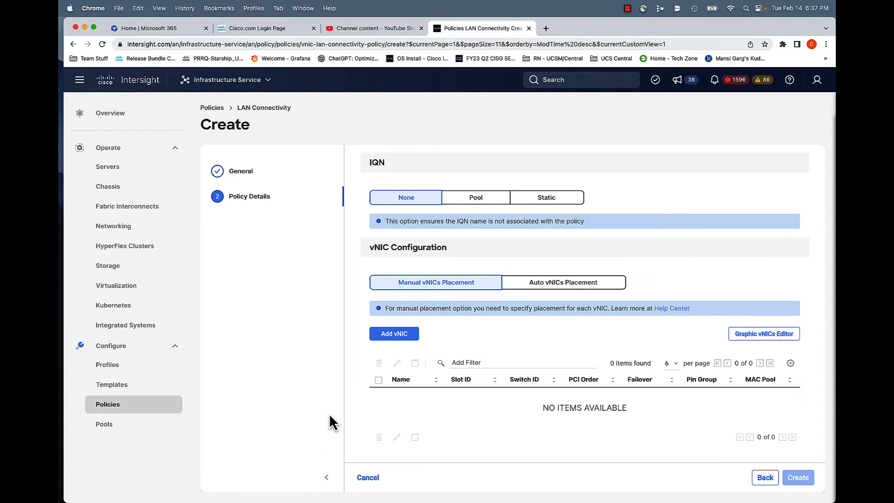
Start a new manually placed vNIC named vnic0 and assign it the MAC pool B26-MF-MAC-Pool
{"action": "left_click", "coordinate": [400, 339]}
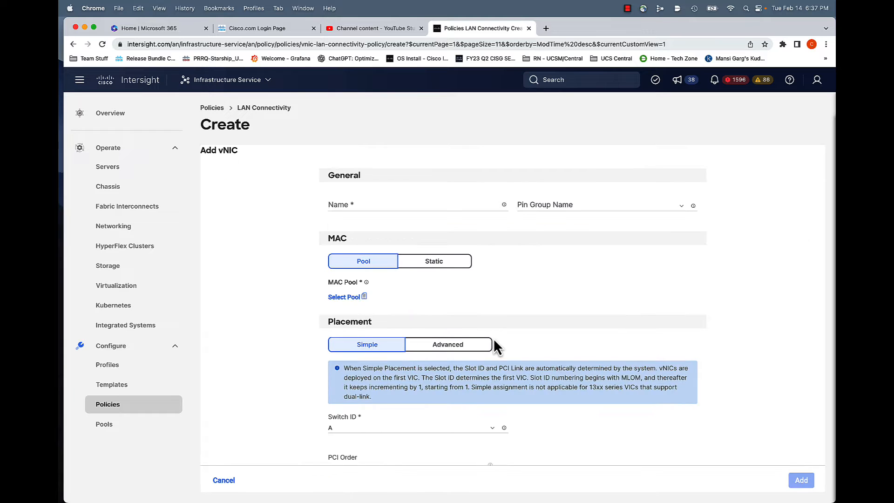
{"action": "left_click", "coordinate": [375, 204]}
{"action": "type", "text": "vnic0"}
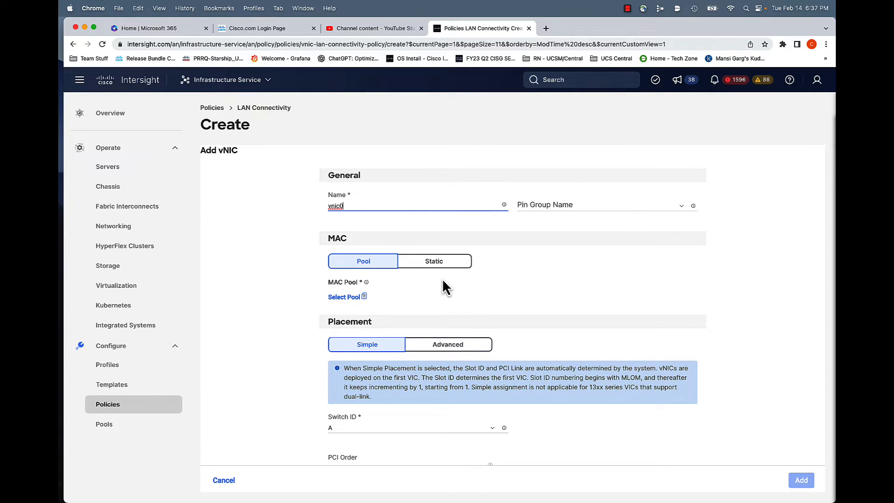
{"action": "scroll", "coordinate": [441, 279], "scroll_direction": "down", "scroll_amount": 2}
{"action": "left_click", "coordinate": [344, 262]}
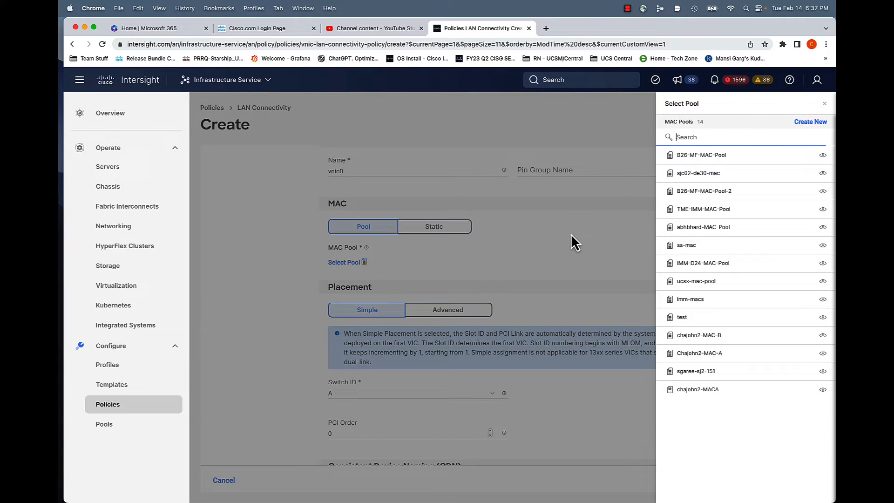
{"action": "left_click", "coordinate": [680, 158]}
Review the placement settings of vnic0, including simple placement, switch ID and PCI order
{"action": "scroll", "coordinate": [575, 250], "scroll_direction": "down", "scroll_amount": 3}
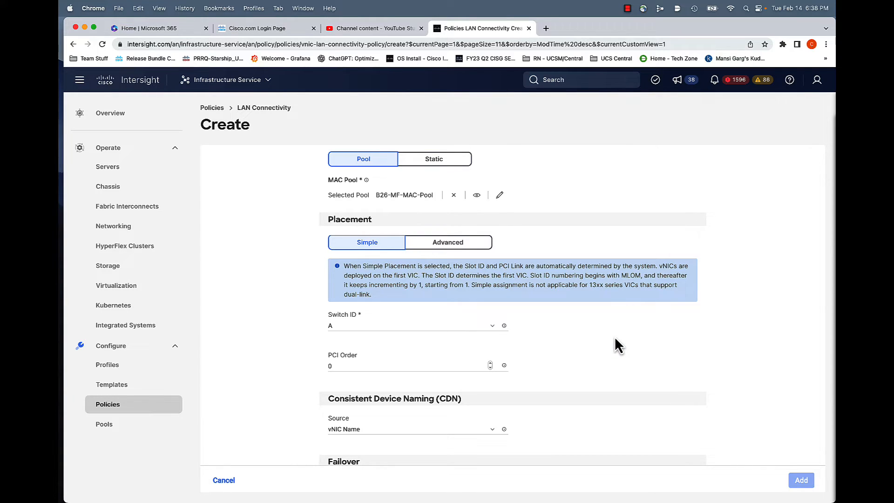
{"action": "scroll", "coordinate": [591, 379], "scroll_direction": "up", "scroll_amount": 2}
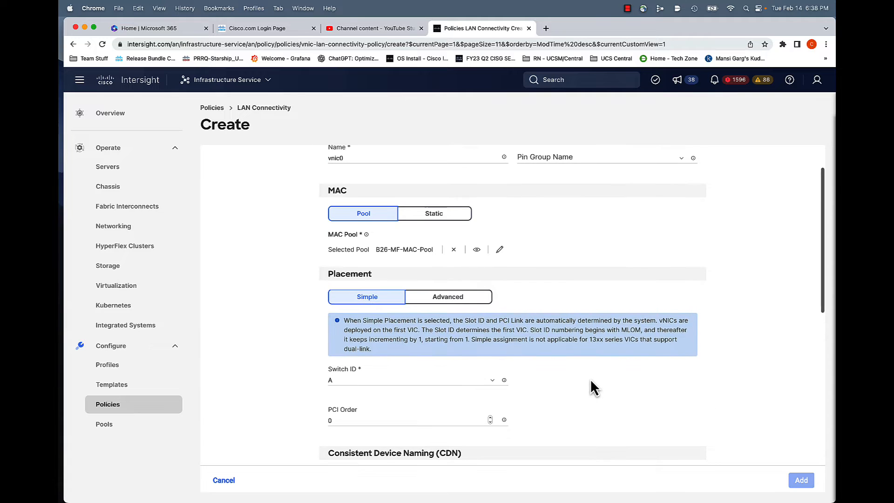
{"action": "scroll", "coordinate": [591, 378], "scroll_direction": "down", "scroll_amount": 3}
{"action": "scroll", "coordinate": [590, 378], "scroll_direction": "up", "scroll_amount": 1}
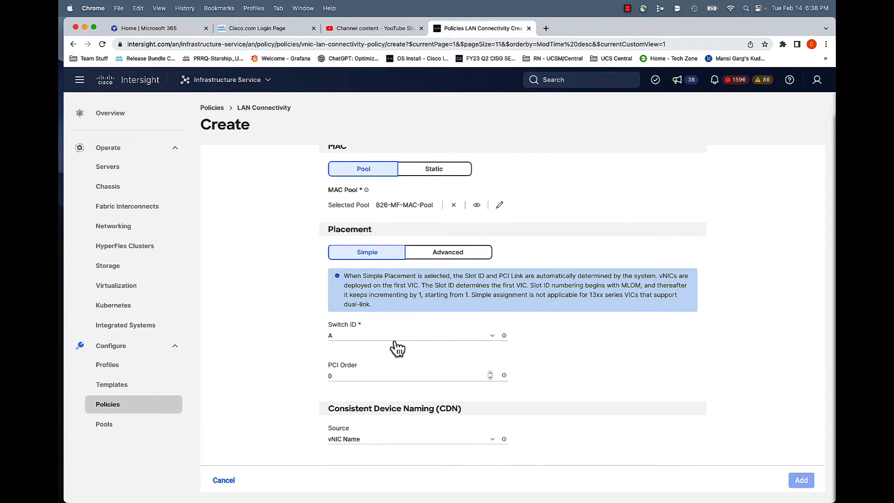
{"action": "scroll", "coordinate": [391, 350], "scroll_direction": "up", "scroll_amount": 3}
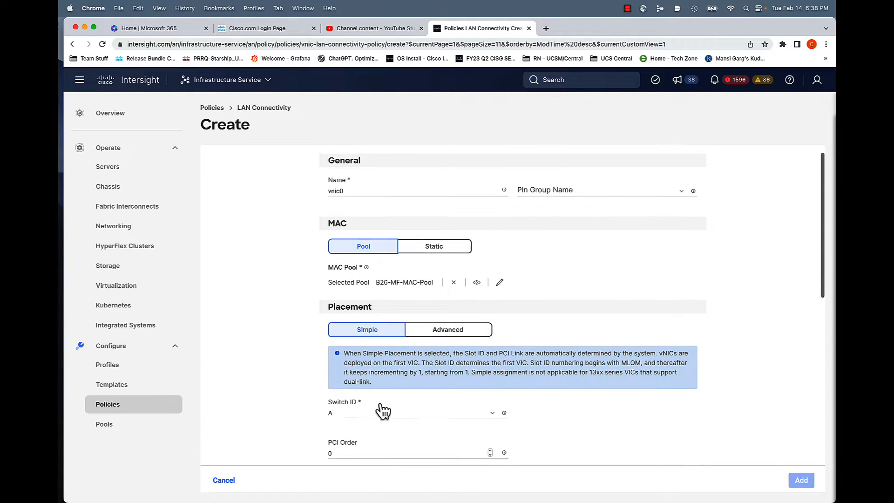
{"action": "scroll", "coordinate": [379, 405], "scroll_direction": "down", "scroll_amount": 4}
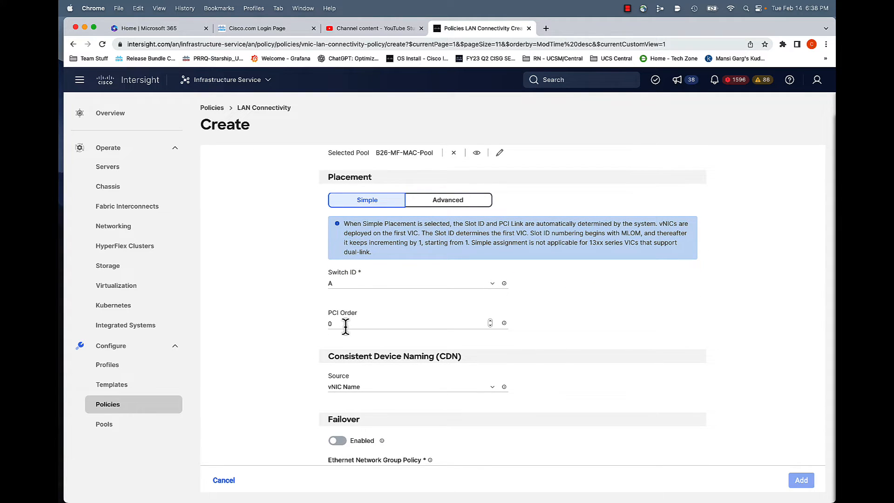
{"action": "scroll", "coordinate": [344, 329], "scroll_direction": "up", "scroll_amount": 3}
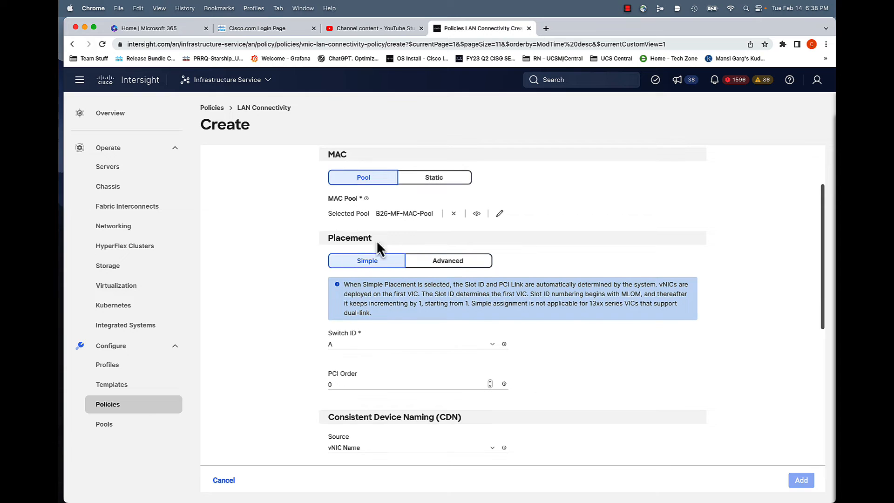
{"action": "scroll", "coordinate": [479, 365], "scroll_direction": "down", "scroll_amount": 3}
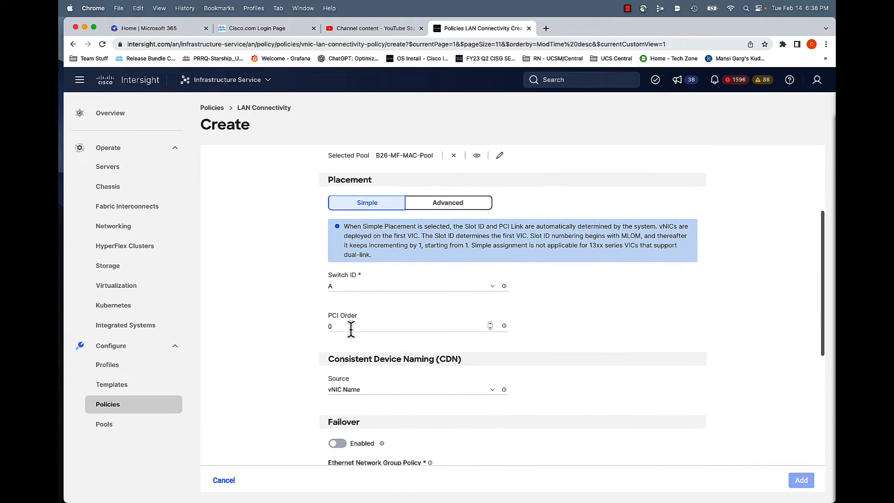
Assign the network group policy B26-MF-ETH-NET-GROUP and the network control policy B26-MF-ETH-NET-CONTROL to vnic0
{"action": "scroll", "coordinate": [483, 373], "scroll_direction": "down", "scroll_amount": 4}
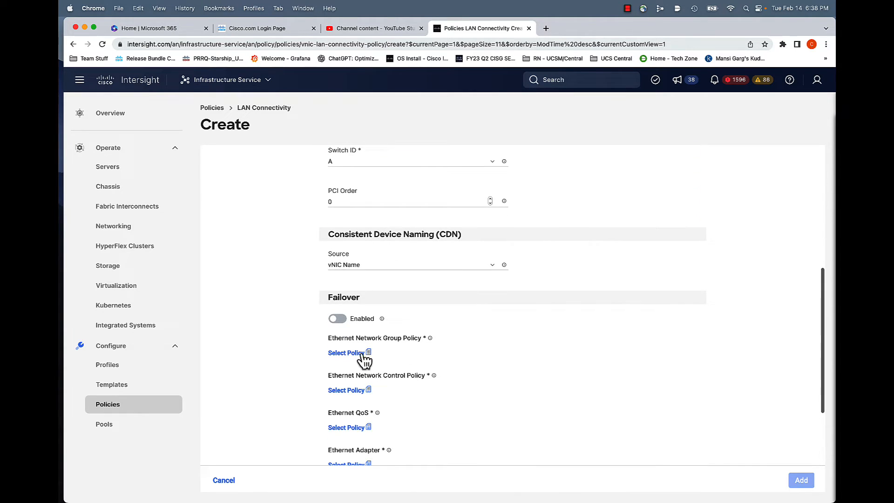
{"action": "left_click", "coordinate": [346, 353]}
{"action": "left_click", "coordinate": [692, 158]}
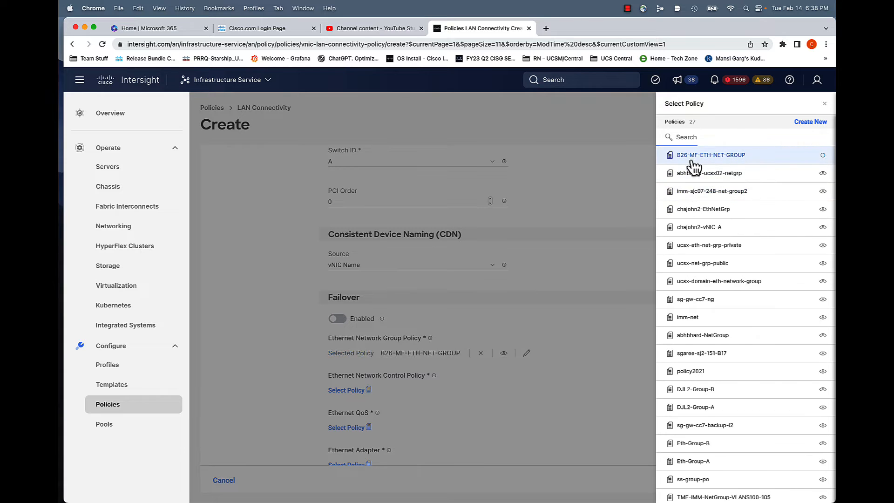
{"action": "left_click", "coordinate": [353, 391]}
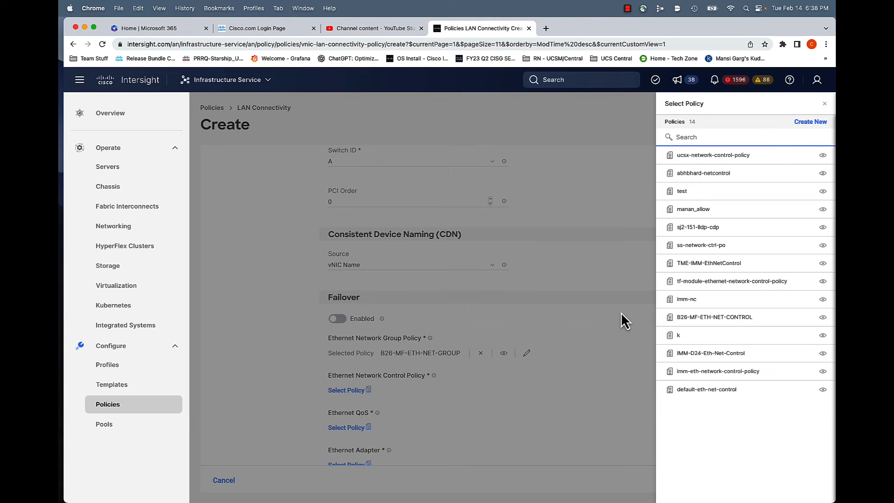
{"action": "type", "text": "B2"}
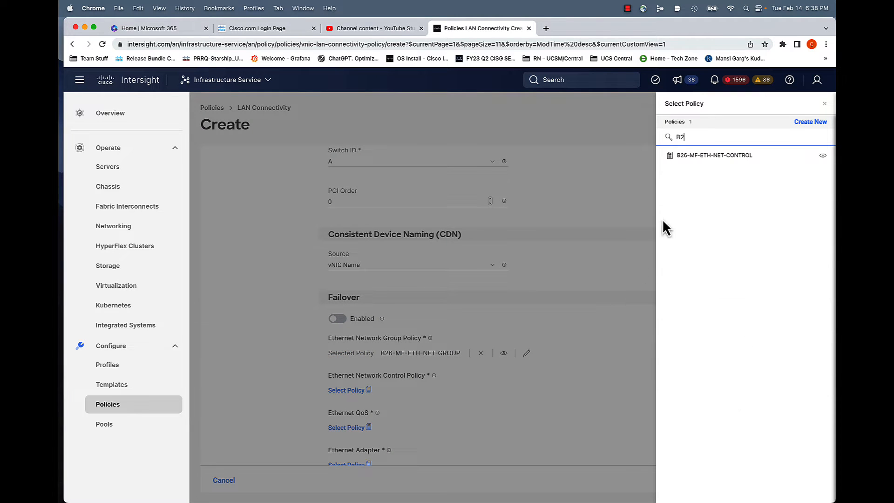
{"action": "left_click", "coordinate": [721, 161]}
Assign the B26-MF-ETH-QoS and B26-MF-ETH-Adapter policies to vnic0 and add the vNIC to the LAN connectivity policy
{"action": "left_click", "coordinate": [347, 428]}
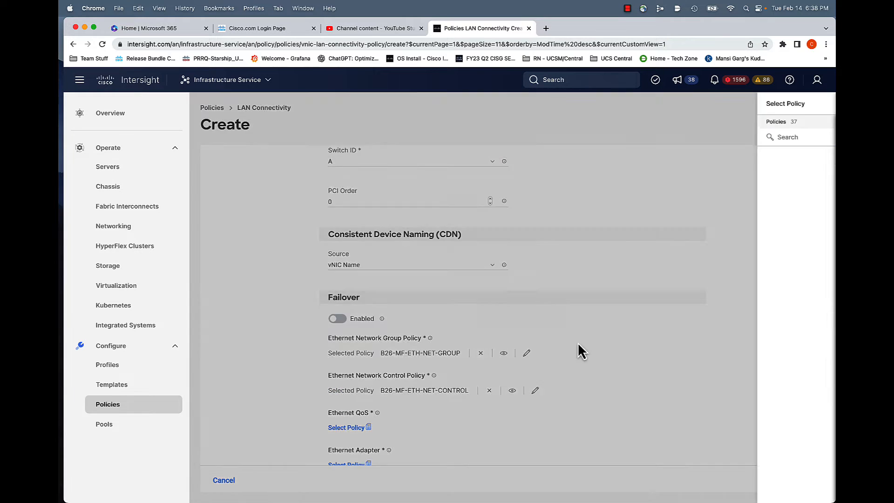
{"action": "type", "text": "B2"}
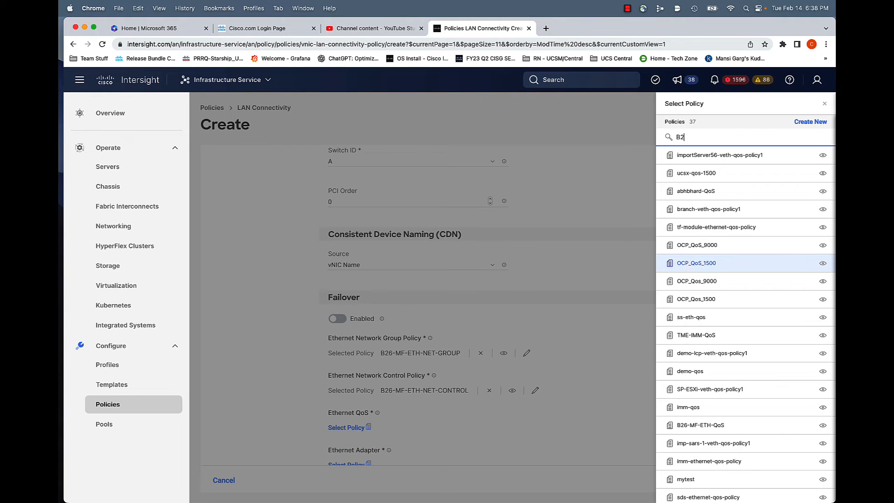
{"action": "left_click", "coordinate": [723, 159]}
{"action": "scroll", "coordinate": [410, 402], "scroll_direction": "down", "scroll_amount": 2}
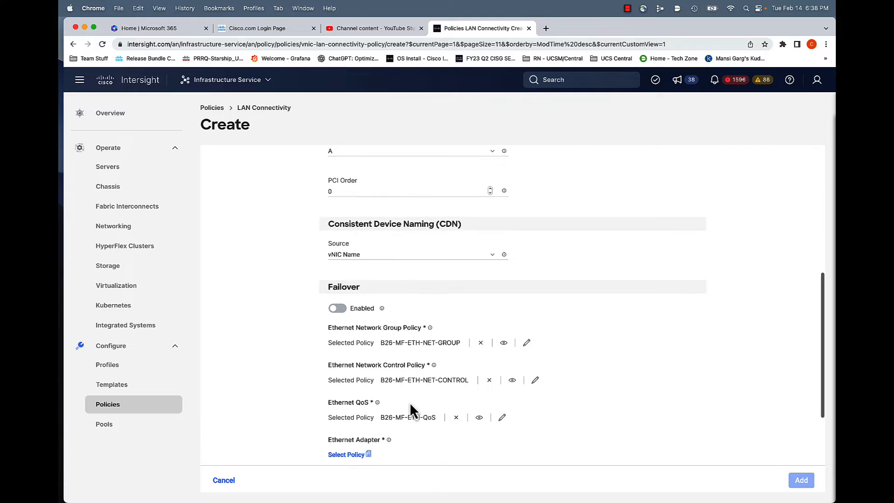
{"action": "left_click", "coordinate": [347, 423]}
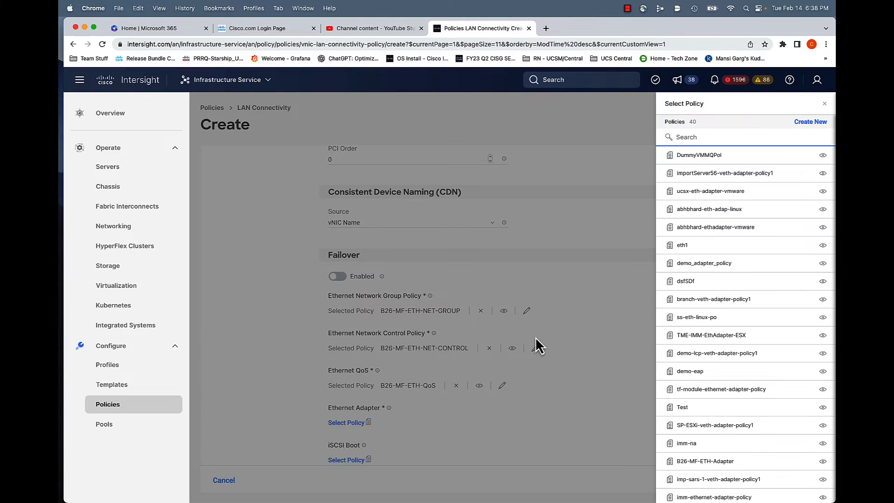
{"action": "type", "text": "B2"}
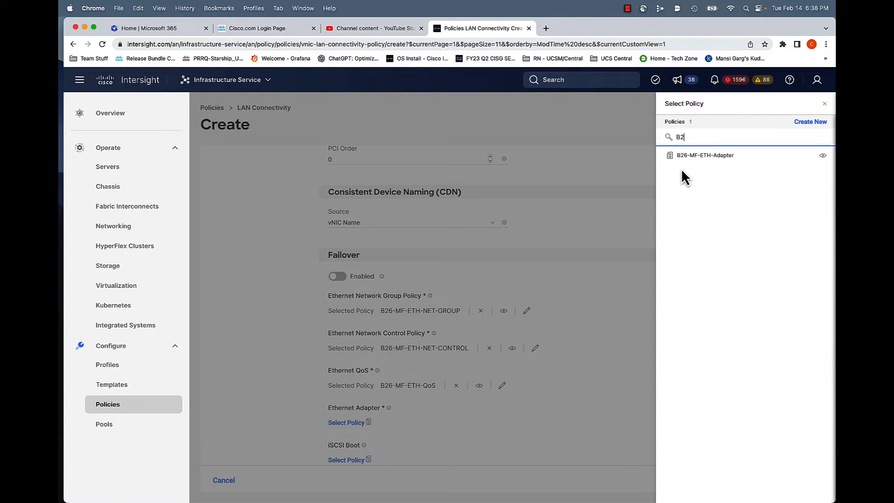
{"action": "left_click", "coordinate": [685, 157]}
{"action": "scroll", "coordinate": [642, 325], "scroll_direction": "up", "scroll_amount": 3}
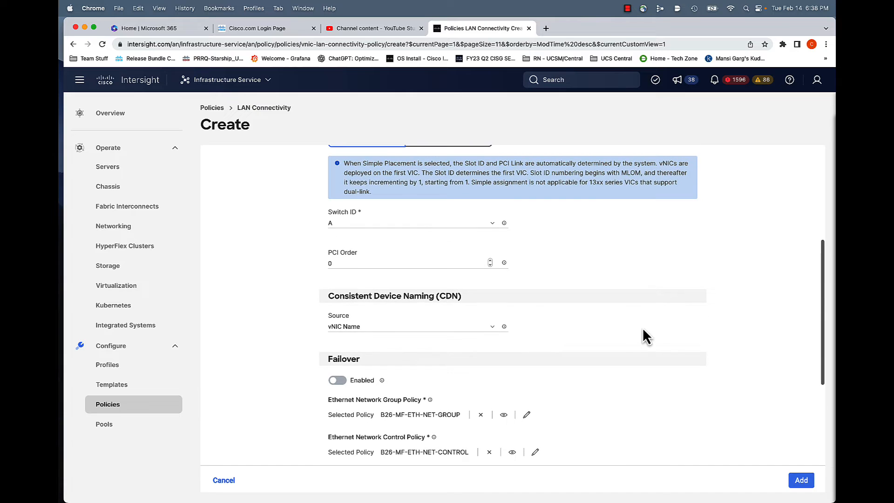
{"action": "left_click", "coordinate": [801, 480]}
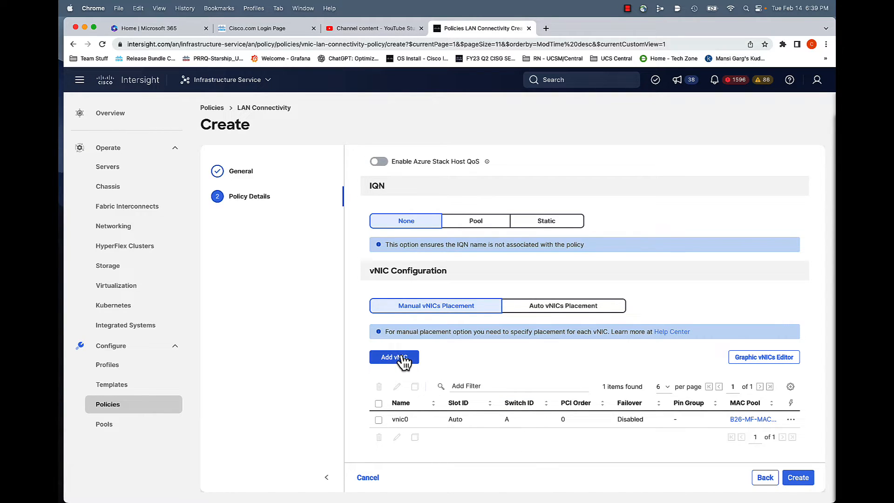
Start a second vNIC named vnic1 with switch ID B and the MAC pool B26-MF-MAC-Pool
{"action": "scroll", "coordinate": [403, 361], "scroll_direction": "up", "scroll_amount": 2}
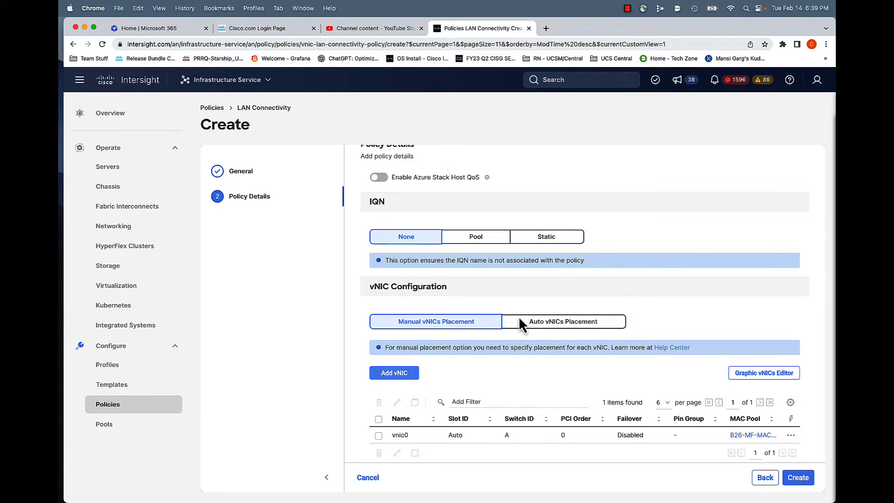
{"action": "left_click", "coordinate": [396, 378]}
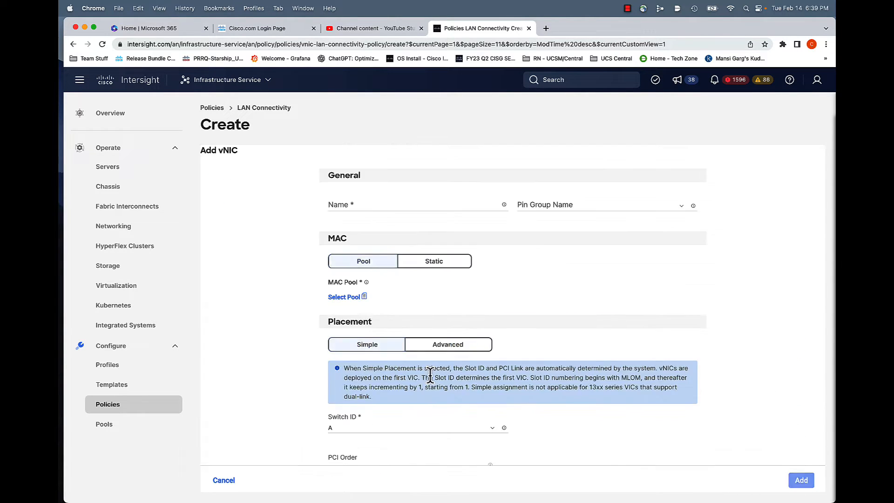
{"action": "left_click", "coordinate": [384, 204]}
{"action": "type", "text": "vnic1"}
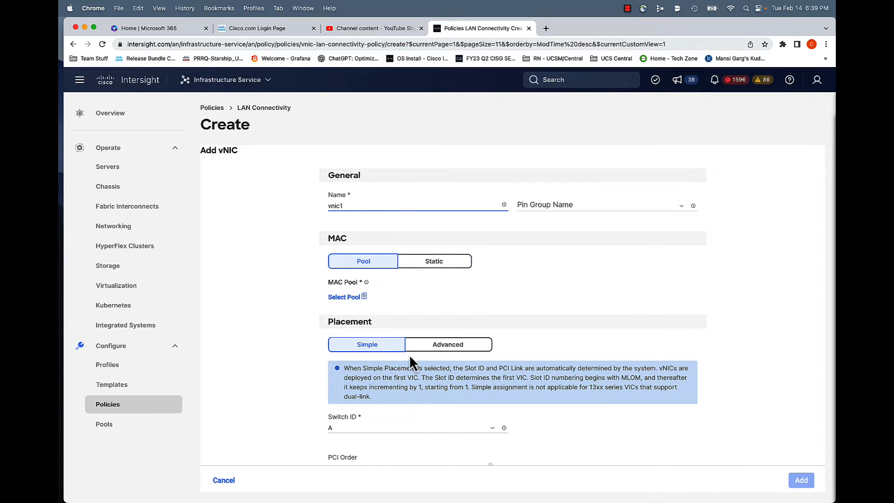
{"action": "left_click", "coordinate": [378, 425]}
{"action": "left_click", "coordinate": [352, 461]}
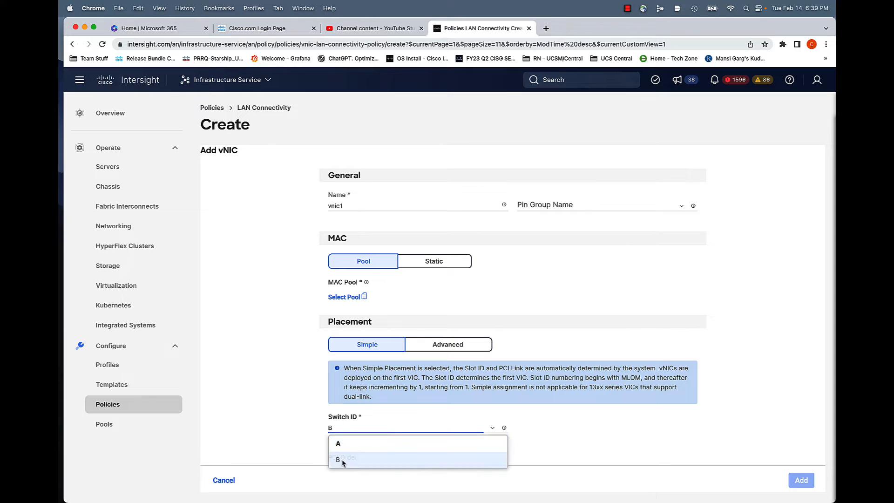
{"action": "left_click", "coordinate": [345, 297]}
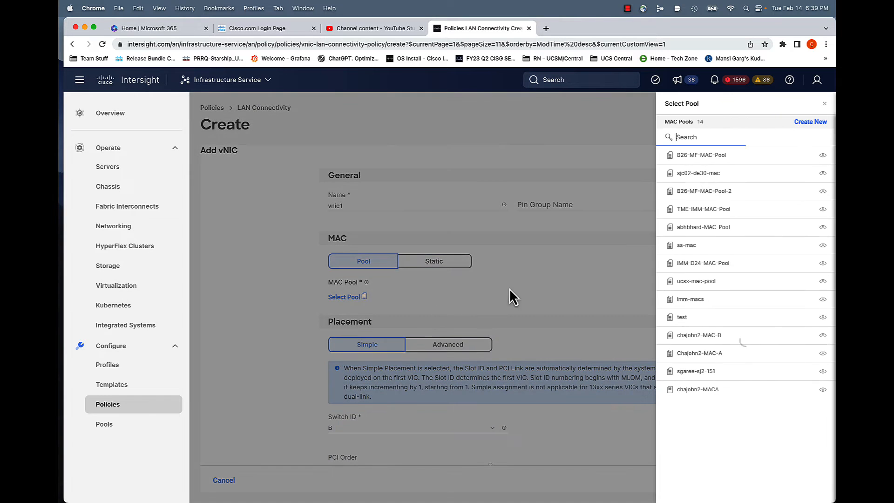
{"action": "left_click", "coordinate": [697, 157]}
Assign the network group policy B26-MF-ETH-NET-GROUP and the network control policy B26-MF-ETH-NET-CONTROL to vnic1
{"action": "scroll", "coordinate": [619, 307], "scroll_direction": "down", "scroll_amount": 5}
{"action": "scroll", "coordinate": [620, 299], "scroll_direction": "down", "scroll_amount": 3}
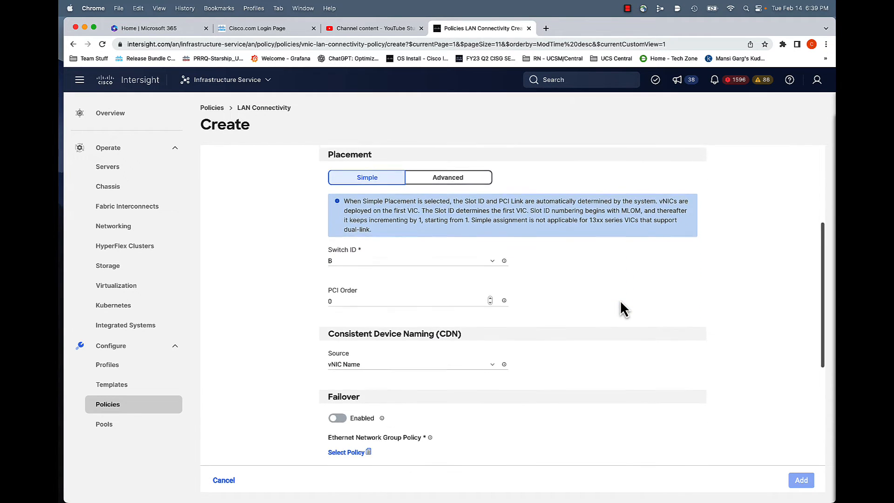
{"action": "scroll", "coordinate": [496, 289], "scroll_direction": "down", "scroll_amount": 3}
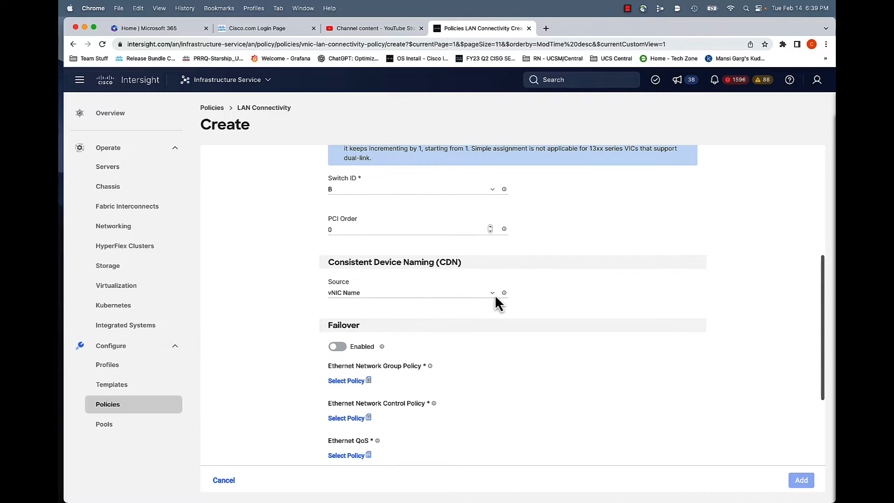
{"action": "left_click", "coordinate": [366, 381]}
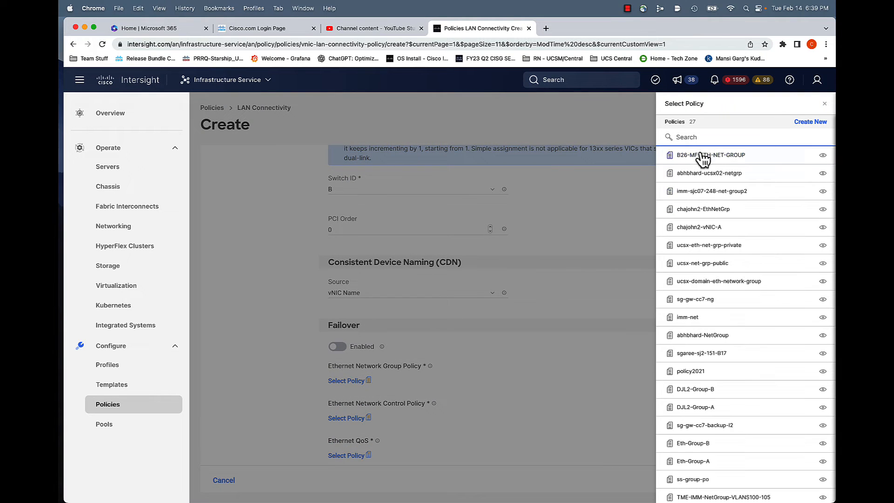
{"action": "left_click", "coordinate": [700, 156]}
{"action": "left_click", "coordinate": [345, 419]}
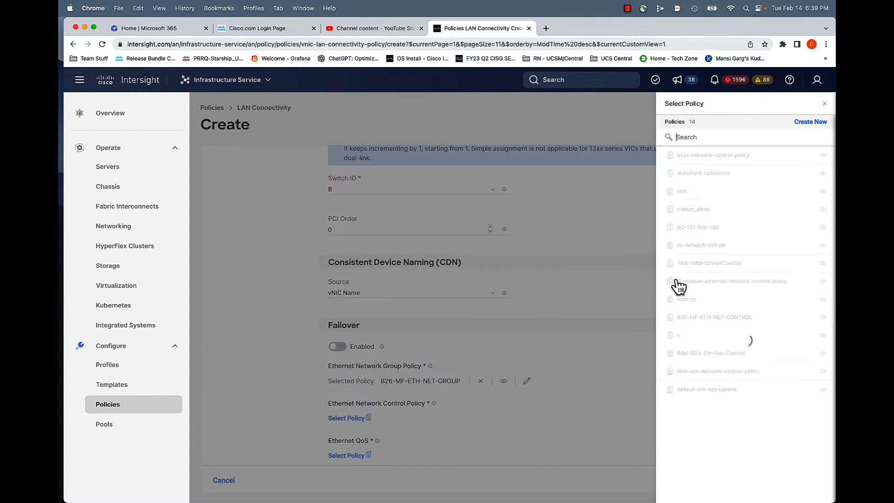
{"action": "type", "text": "B2"}
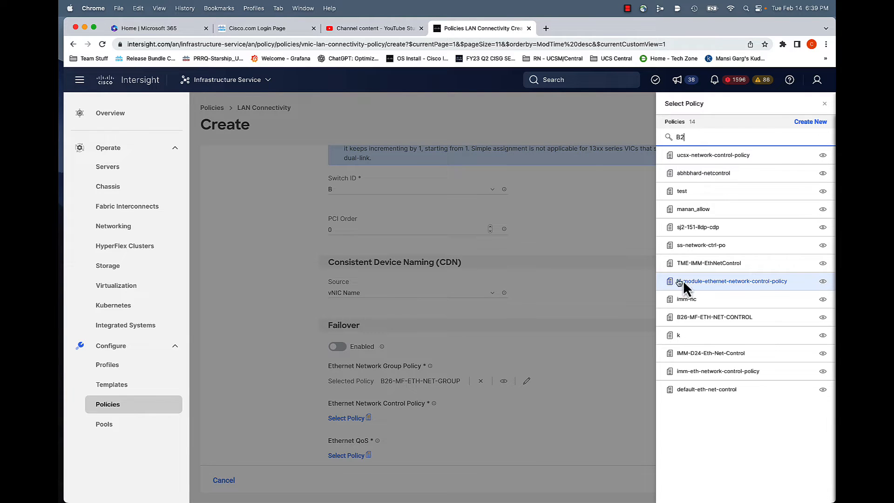
{"action": "left_click", "coordinate": [705, 158]}
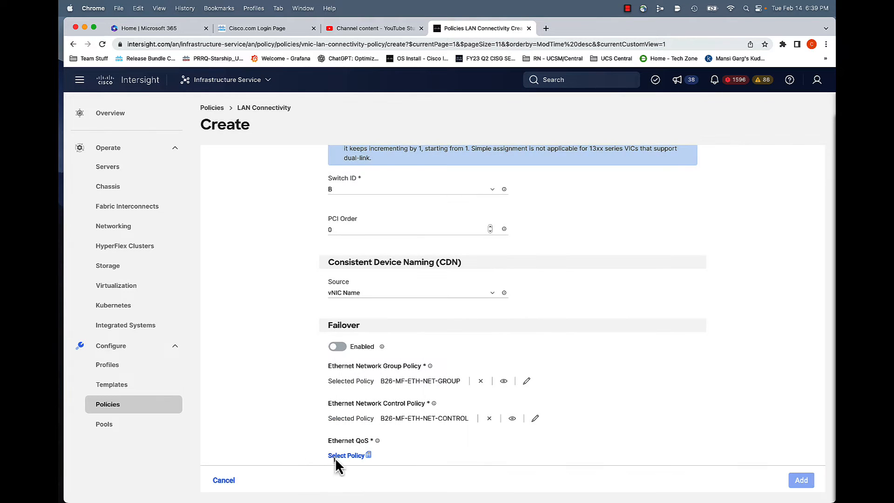
Assign the B26-MF-ETH-QoS and B26-MF-ETH-Adapter policies to vnic1
{"action": "left_click", "coordinate": [336, 456]}
{"action": "type", "text": "B2"}
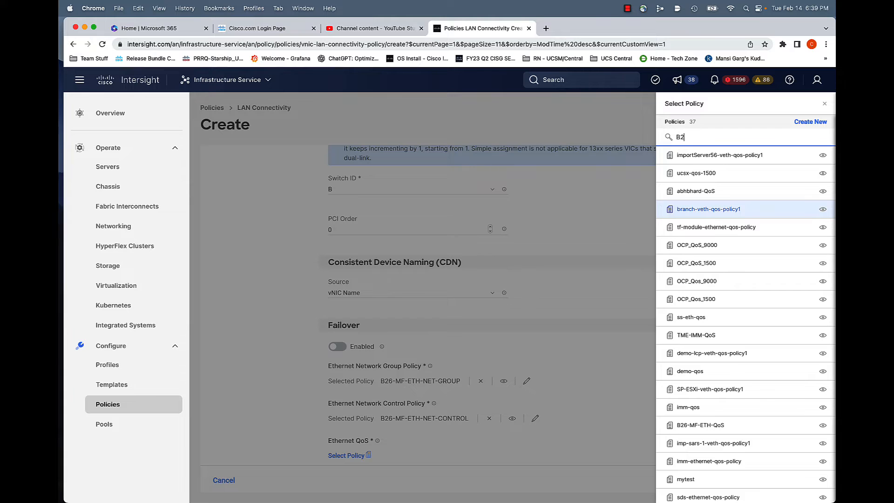
{"action": "left_click", "coordinate": [727, 159]}
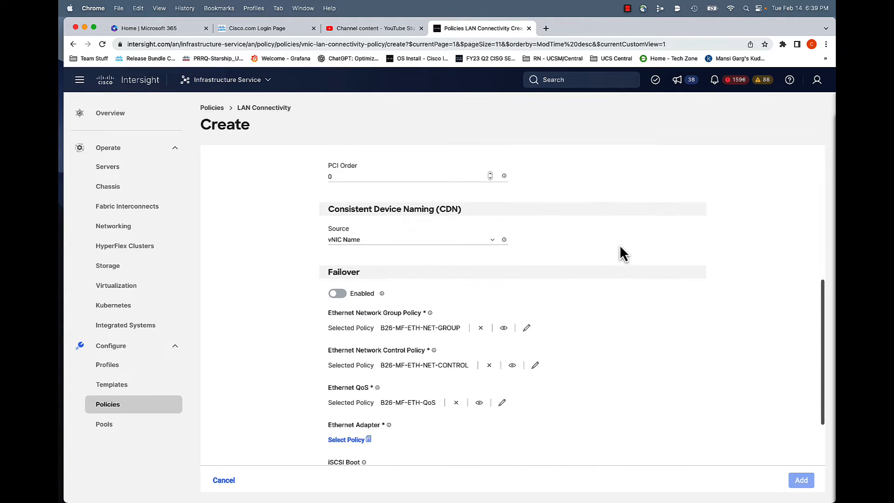
{"action": "left_click", "coordinate": [350, 440]}
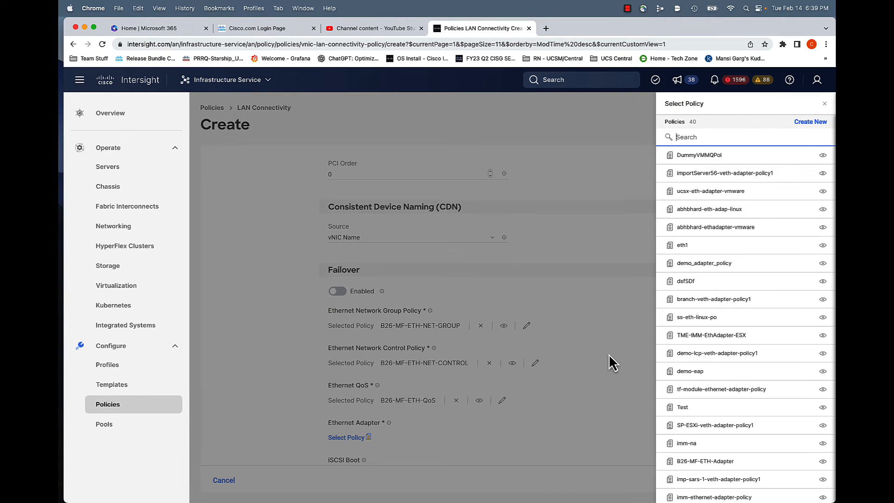
{"action": "type", "text": "B2"}
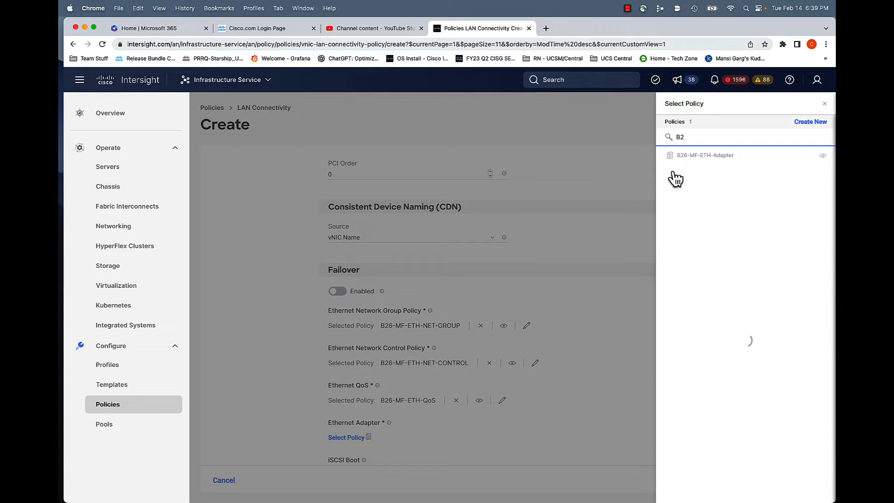
{"action": "left_click", "coordinate": [689, 158]}
Review vnic1's placement settings, add the vNIC and create the LAN connectivity policy Demo-UseCase-2
{"action": "scroll", "coordinate": [575, 311], "scroll_direction": "up", "scroll_amount": 5}
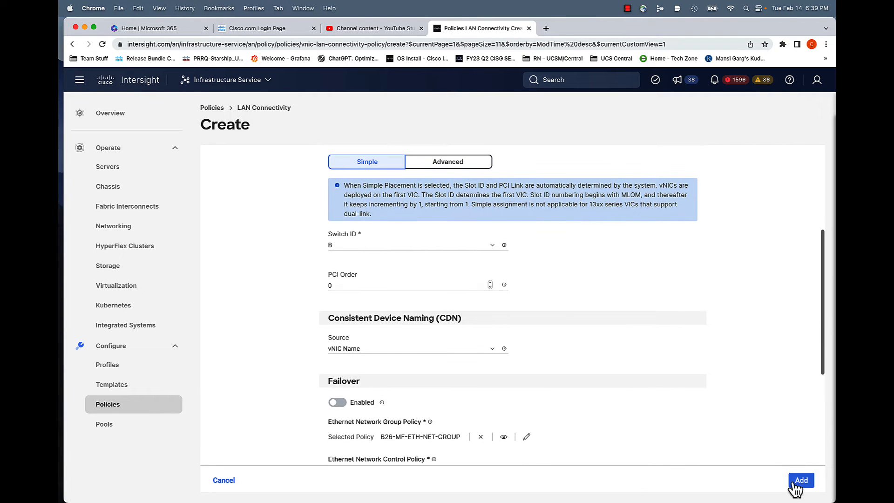
{"action": "scroll", "coordinate": [731, 437], "scroll_direction": "up", "scroll_amount": 3}
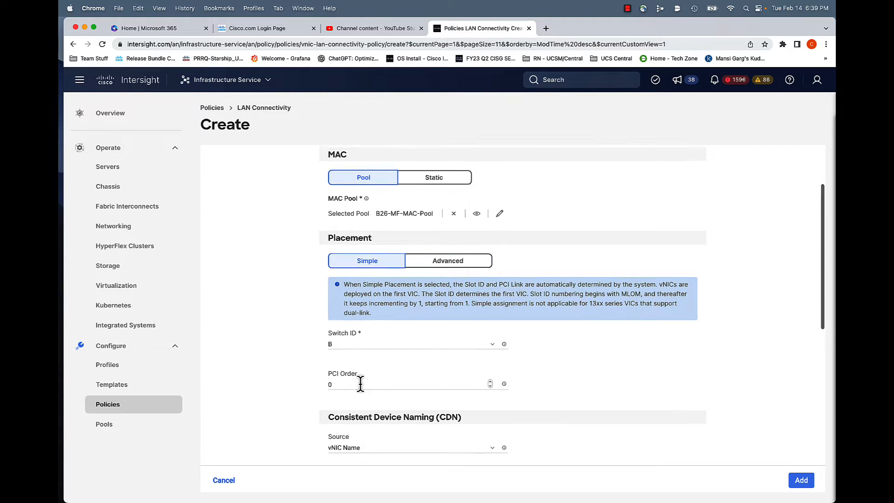
{"action": "scroll", "coordinate": [360, 383], "scroll_direction": "up", "scroll_amount": 3}
{"action": "scroll", "coordinate": [360, 387], "scroll_direction": "down", "scroll_amount": 2}
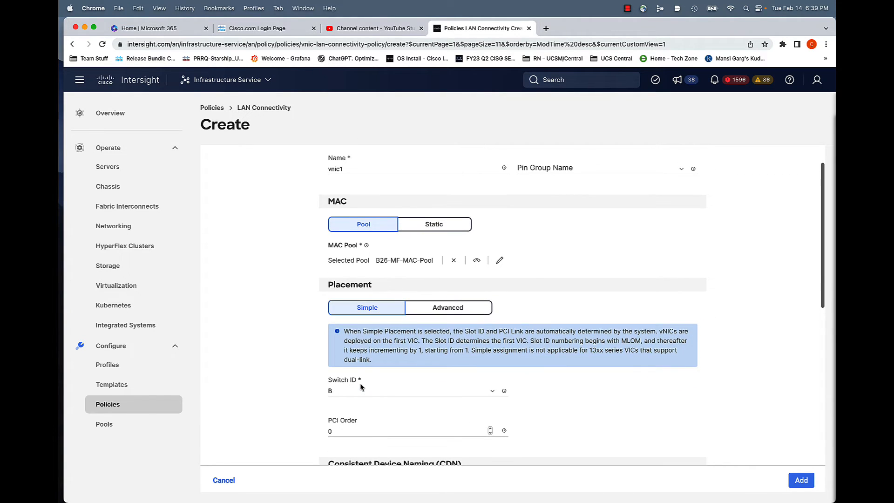
{"action": "scroll", "coordinate": [490, 421], "scroll_direction": "down", "scroll_amount": 1}
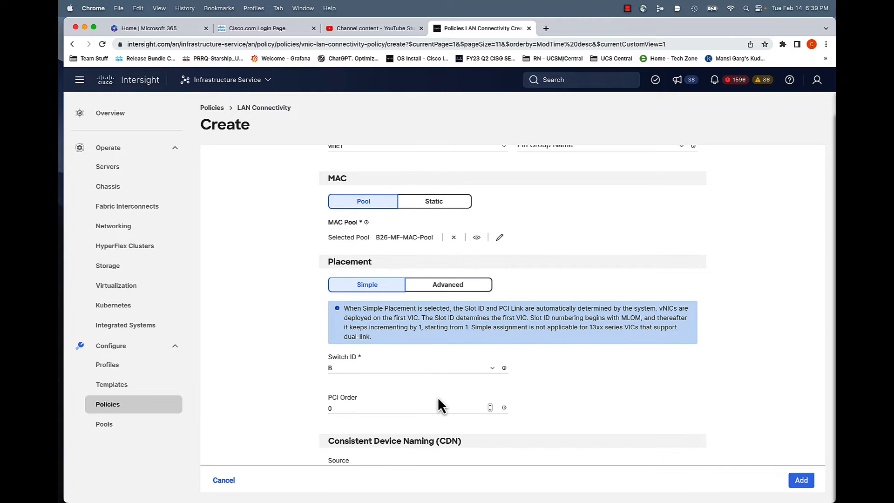
{"action": "scroll", "coordinate": [440, 398], "scroll_direction": "down", "scroll_amount": 1}
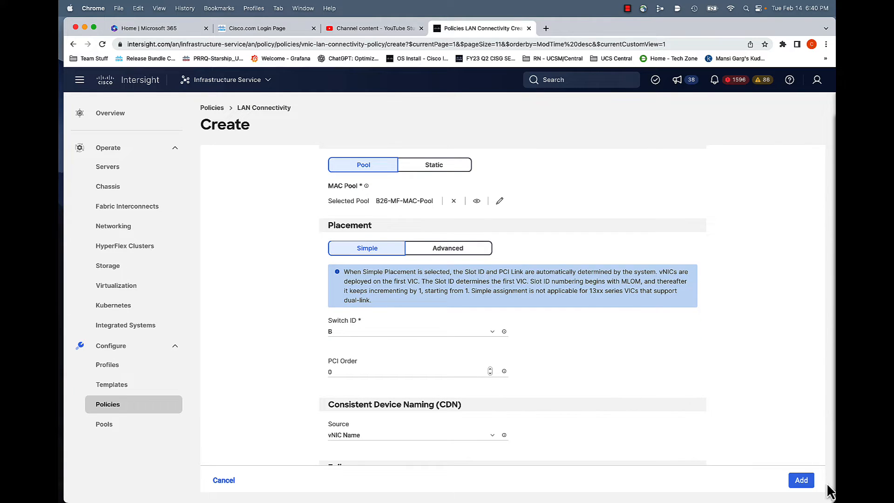
{"action": "left_click", "coordinate": [804, 482]}
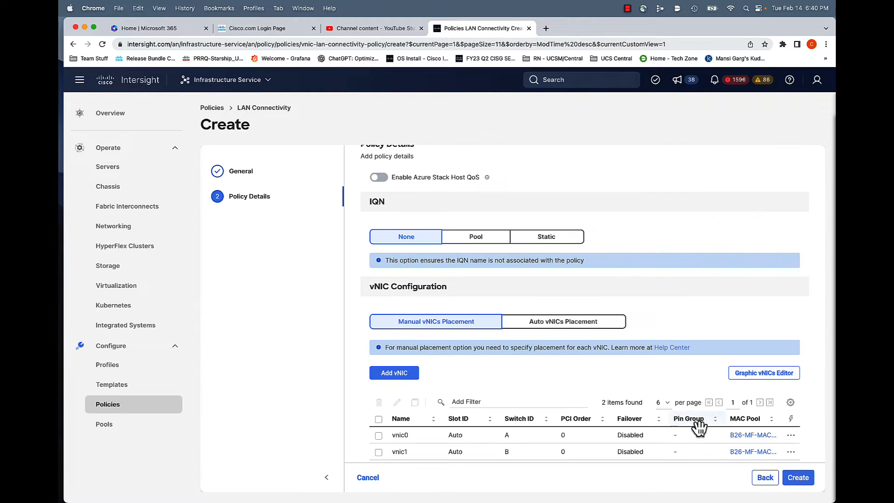
{"action": "scroll", "coordinate": [699, 426], "scroll_direction": "down", "scroll_amount": 1}
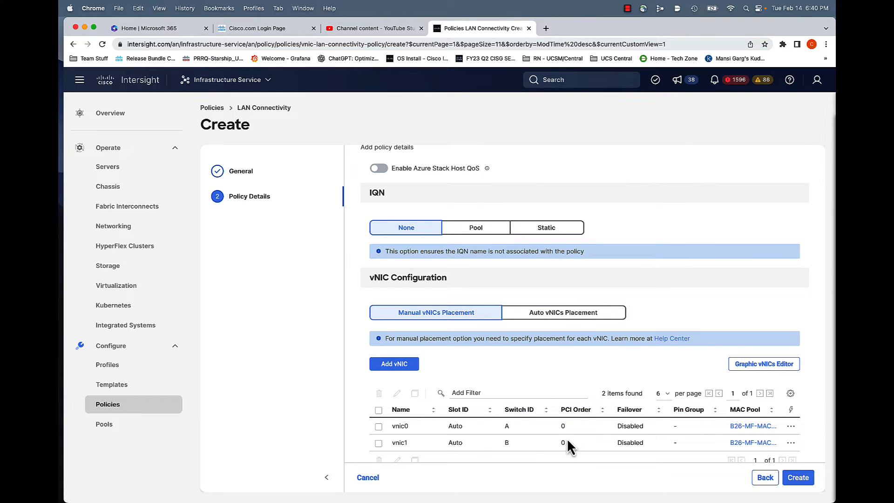
{"action": "left_click", "coordinate": [798, 478]}
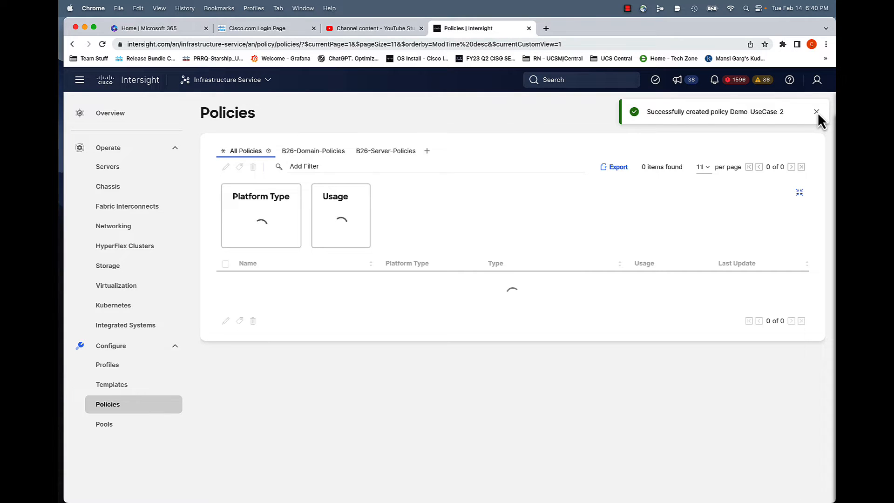
{"action": "left_click", "coordinate": [817, 112]}
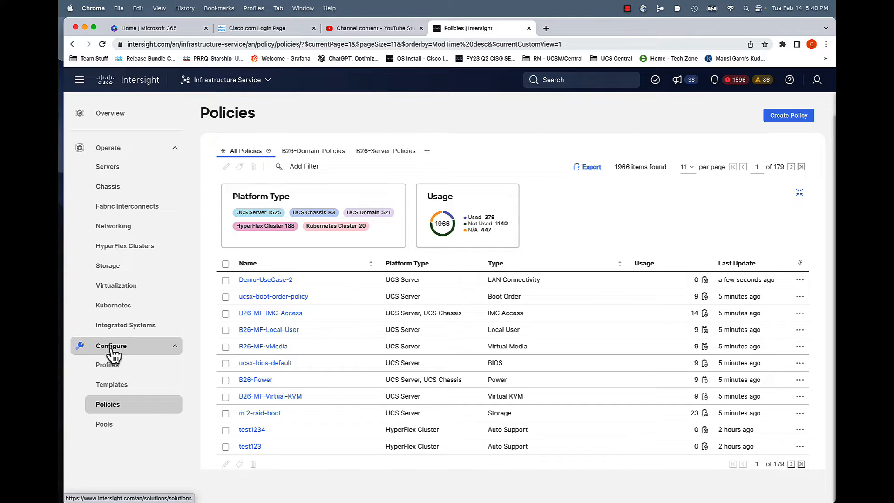
Open the UCS server profile B26-MF-SP-1 for editing and advance to its network configuration
{"action": "left_click", "coordinate": [112, 368]}
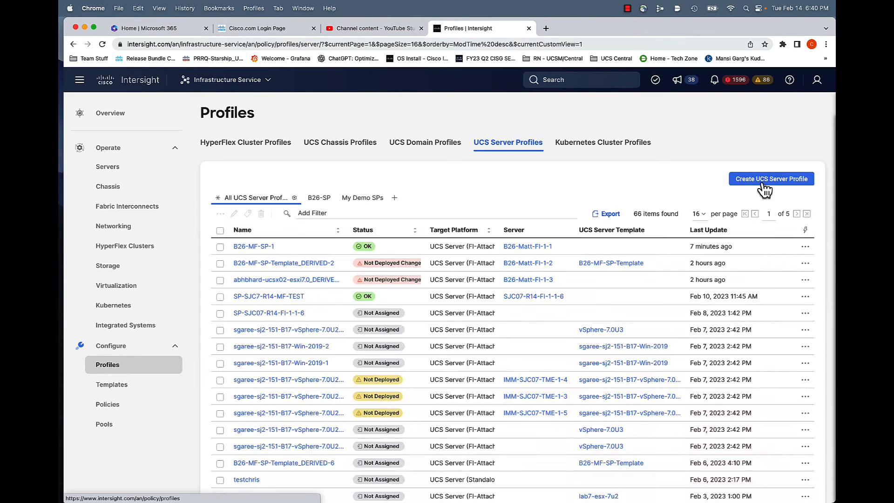
{"action": "left_click", "coordinate": [237, 247]}
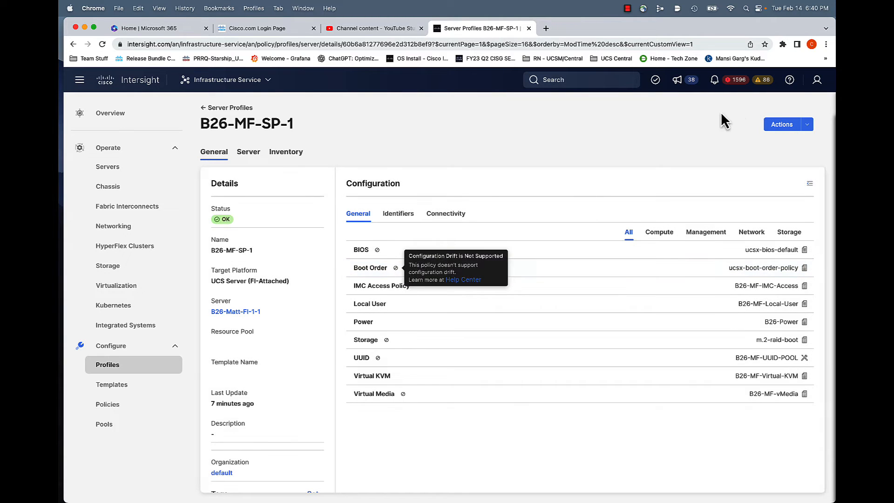
{"action": "left_click", "coordinate": [808, 124]}
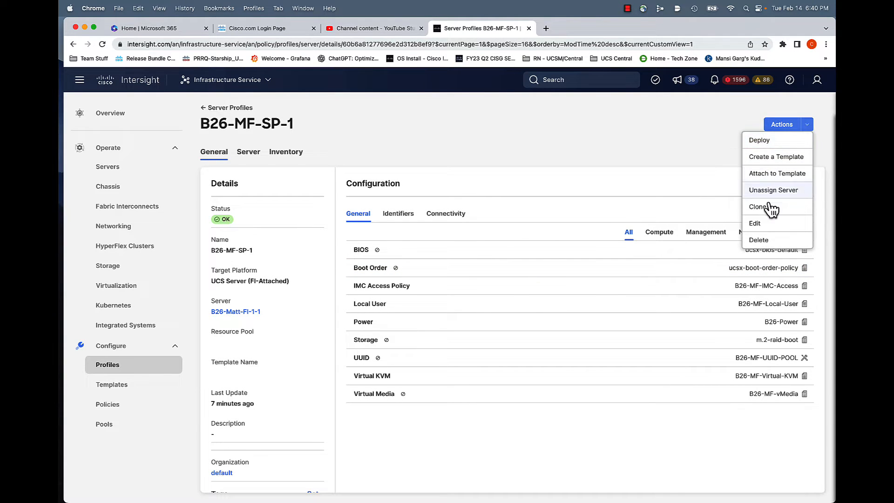
{"action": "left_click", "coordinate": [762, 223]}
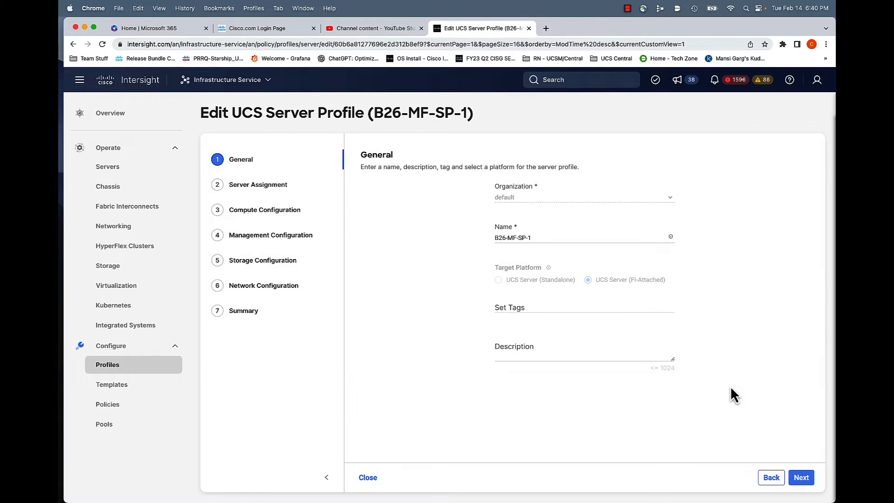
{"action": "left_click", "coordinate": [797, 477]}
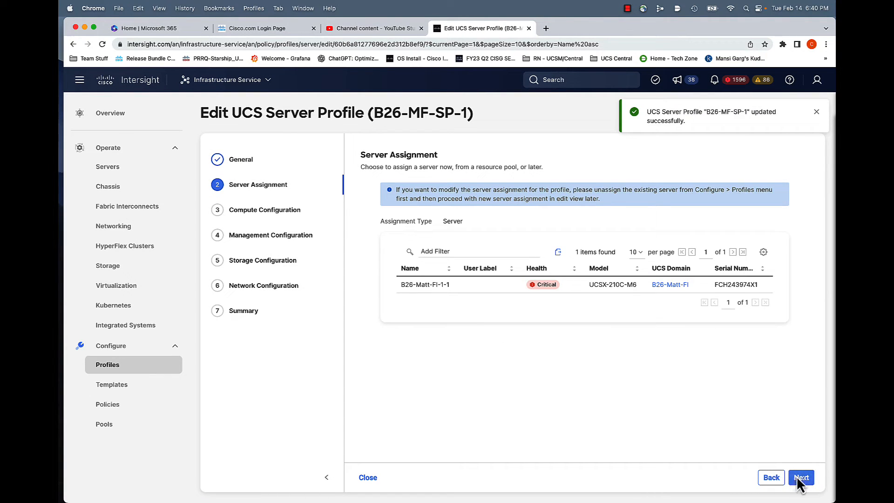
{"action": "left_click", "coordinate": [800, 479]}
{"action": "left_click", "coordinate": [799, 479]}
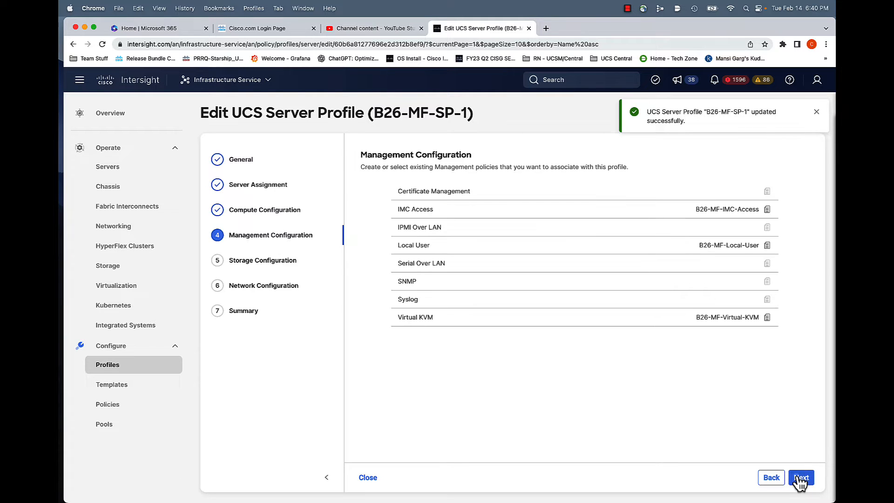
{"action": "left_click", "coordinate": [799, 478]}
{"action": "left_click", "coordinate": [800, 479]}
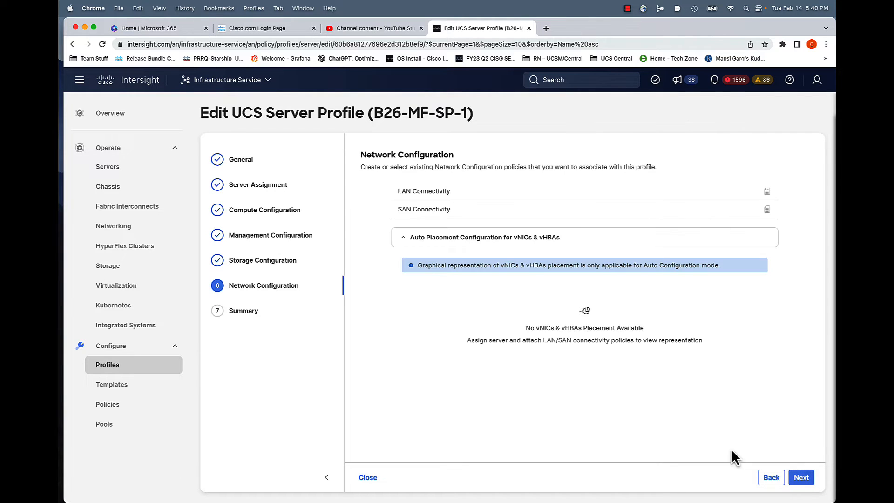
Attach the LAN connectivity policy Demo-UseCase-2 to the server profile and deploy the profile to server B26-Matt-FI-1-1
{"action": "left_click", "coordinate": [767, 191]}
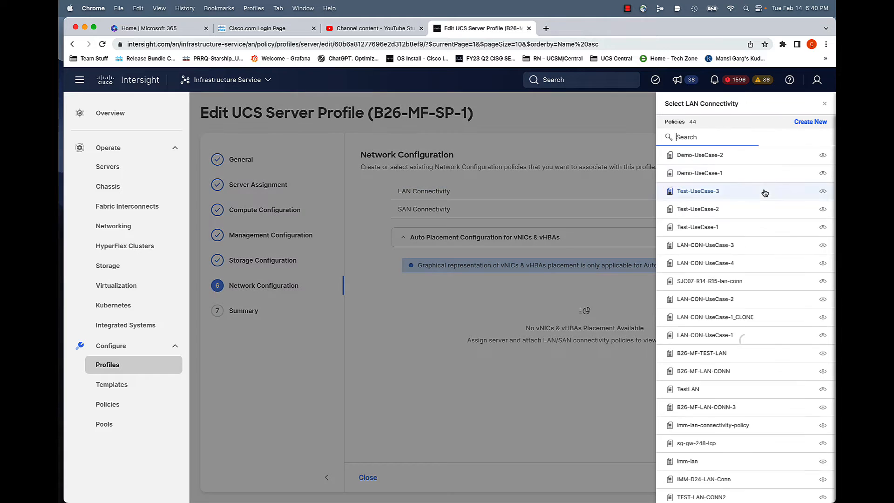
{"action": "left_click", "coordinate": [705, 158]}
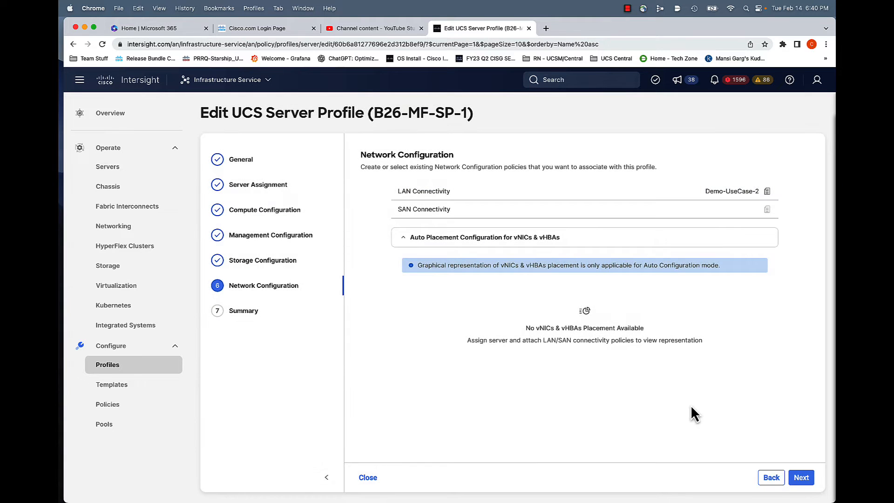
{"action": "left_click", "coordinate": [802, 479]}
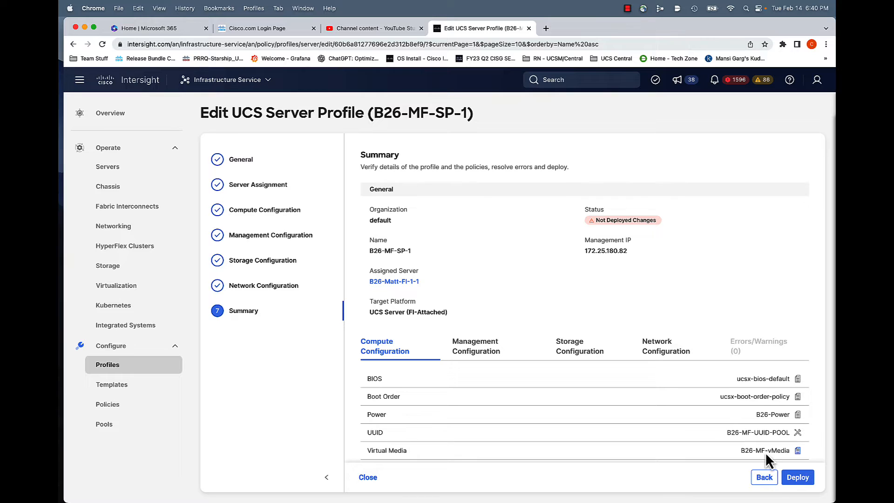
{"action": "left_click", "coordinate": [798, 477]}
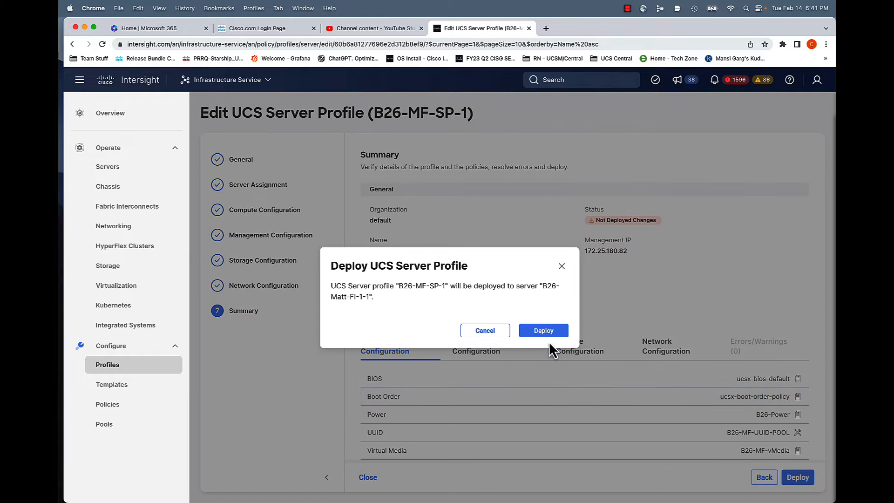
{"action": "left_click", "coordinate": [547, 333]}
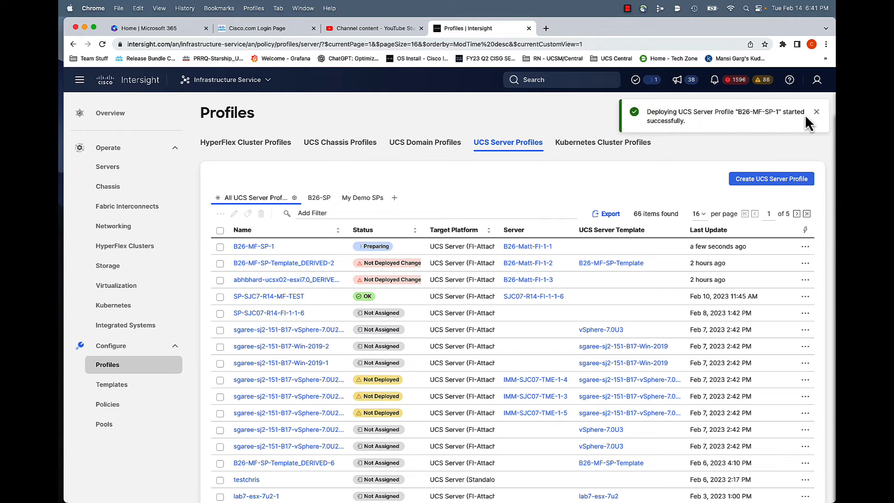
{"action": "left_click", "coordinate": [817, 112]}
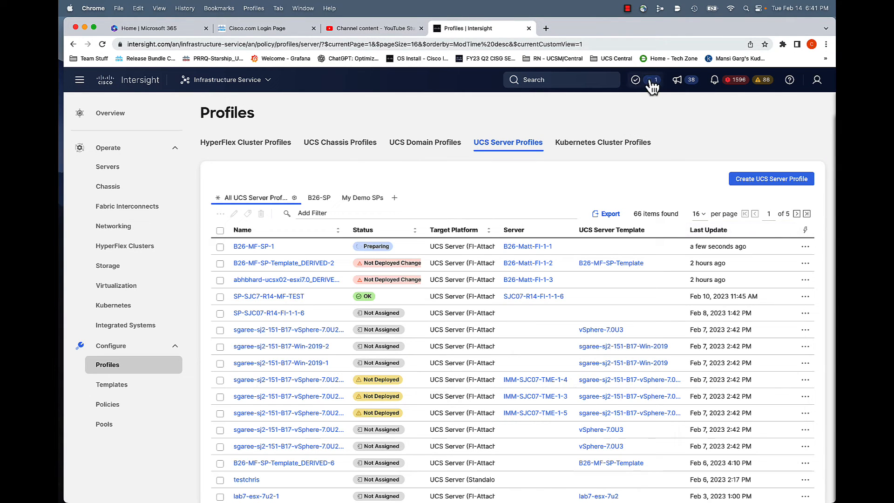
Check the execution flow of the Deploy Server Profile request for B26-Matt-FI-1-1
{"action": "left_click", "coordinate": [653, 82]}
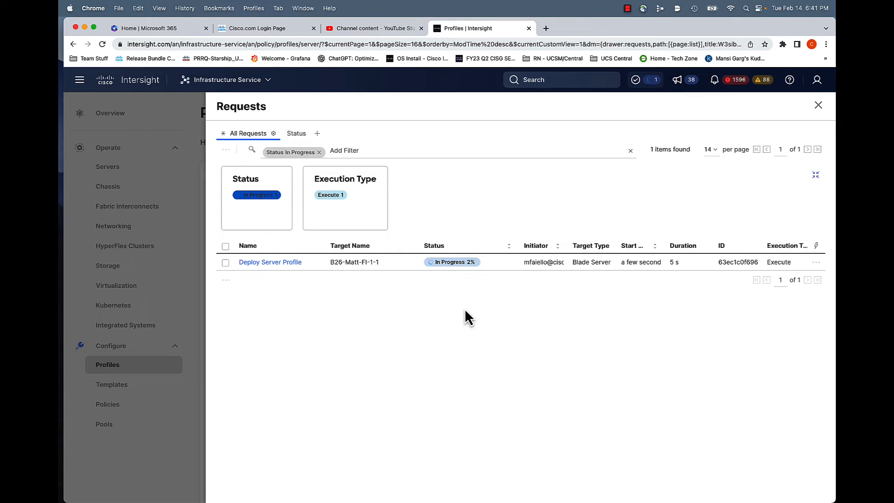
{"action": "left_click", "coordinate": [282, 263]}
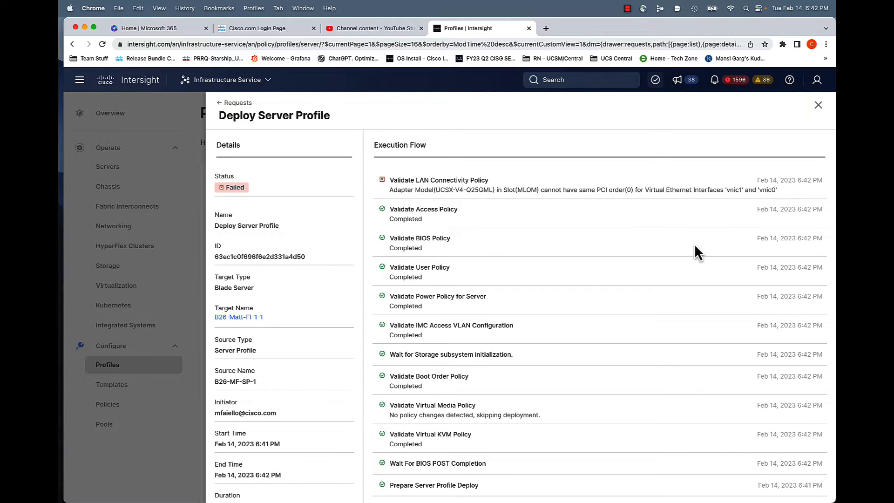
{"action": "left_click", "coordinate": [818, 105]}
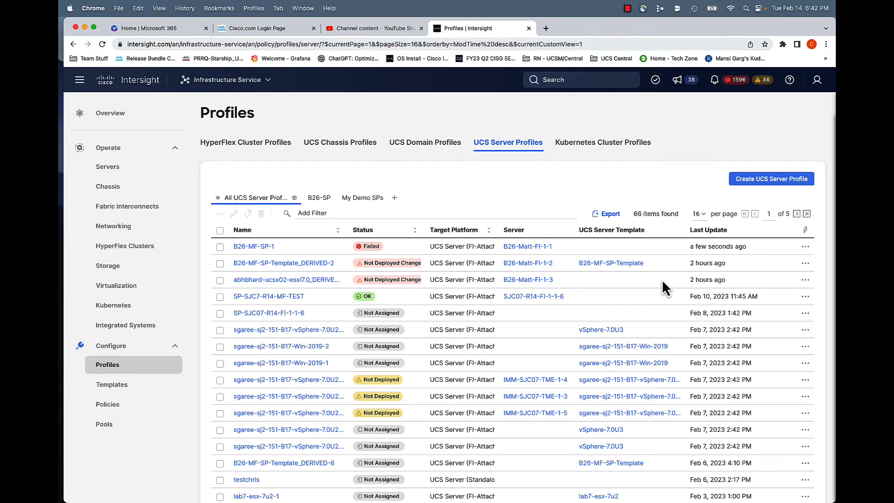
Open the LAN connectivity policy Demo-UseCase-2 for editing and advance to its policy details
{"action": "left_click", "coordinate": [110, 406]}
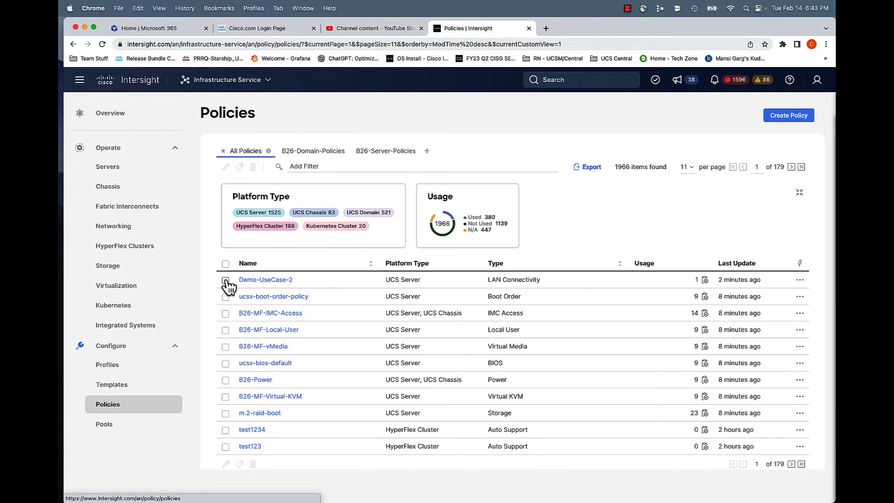
{"action": "left_click", "coordinate": [226, 281]}
{"action": "left_click", "coordinate": [226, 464]}
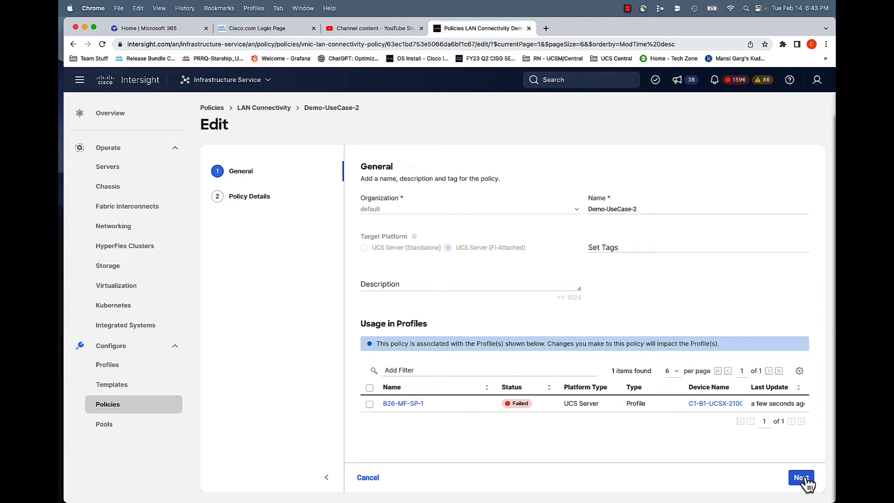
{"action": "left_click", "coordinate": [805, 479]}
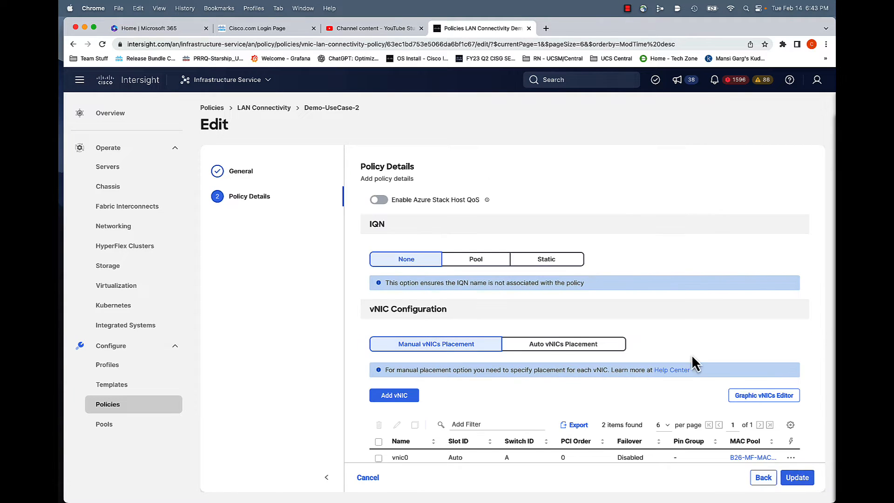
Set vnic1's PCI order to 1 in the Demo-UseCase-2 policy and save the updated policy
{"action": "scroll", "coordinate": [692, 359], "scroll_direction": "down", "scroll_amount": 2}
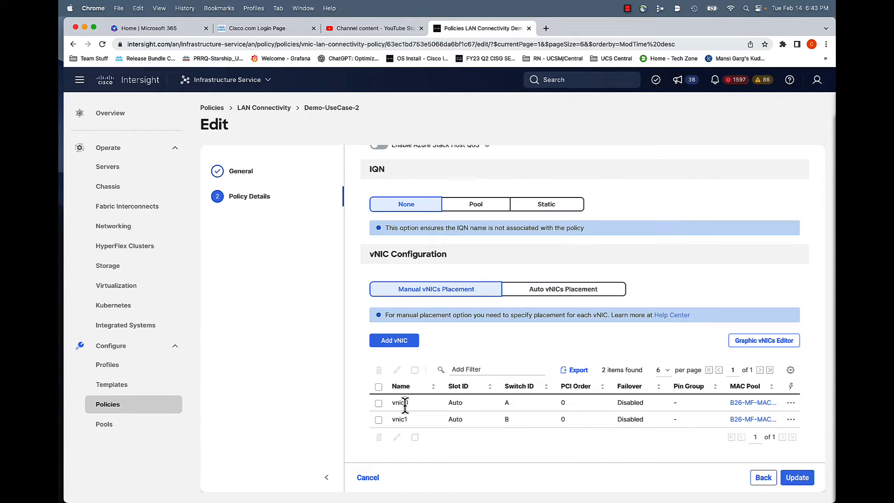
{"action": "left_click", "coordinate": [379, 420]}
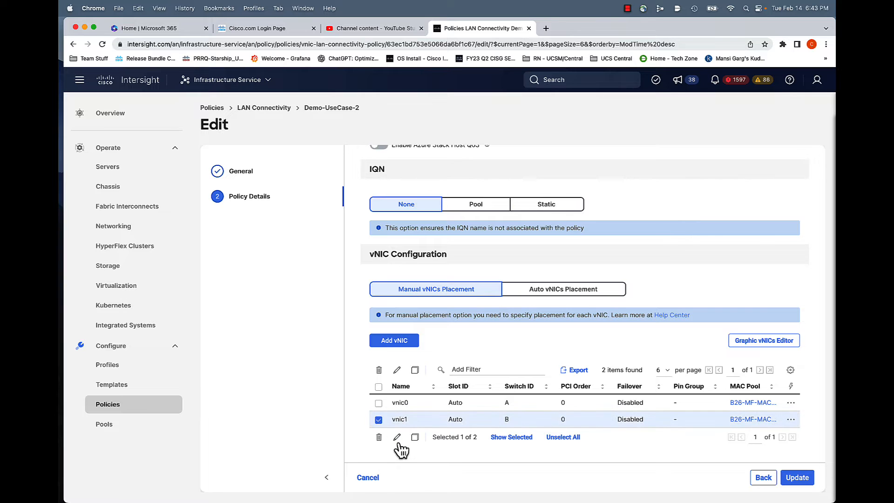
{"action": "left_click", "coordinate": [397, 438]}
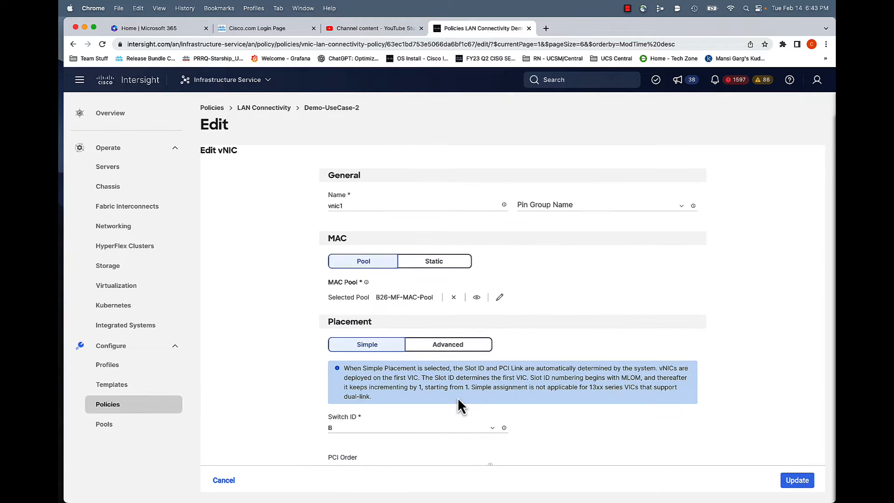
{"action": "scroll", "coordinate": [482, 400], "scroll_direction": "down", "scroll_amount": 5}
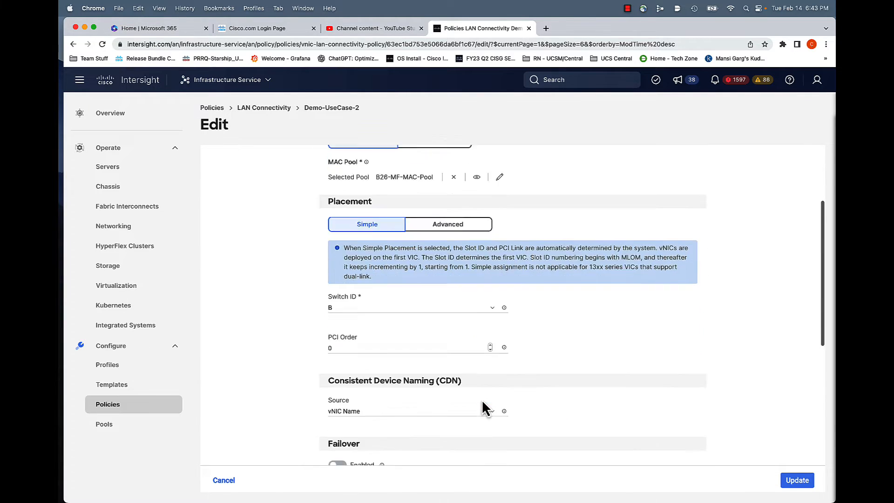
{"action": "left_click", "coordinate": [491, 290]}
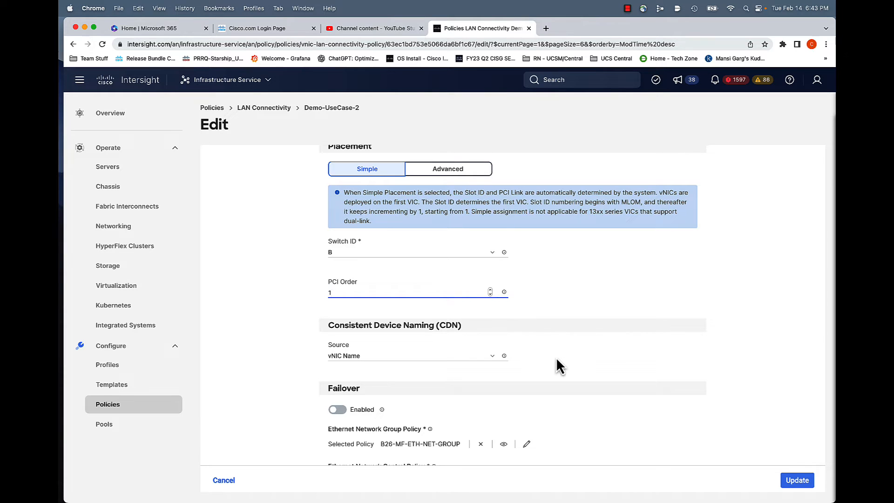
{"action": "left_click", "coordinate": [796, 480]}
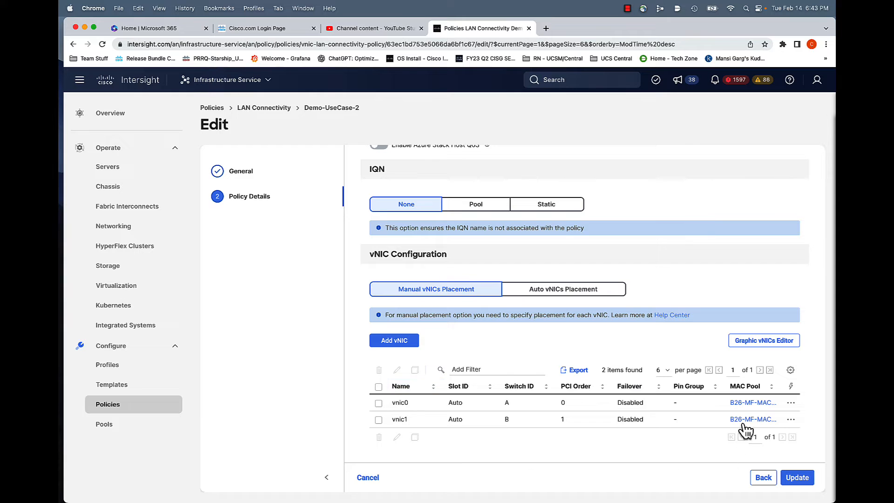
{"action": "left_click", "coordinate": [799, 479]}
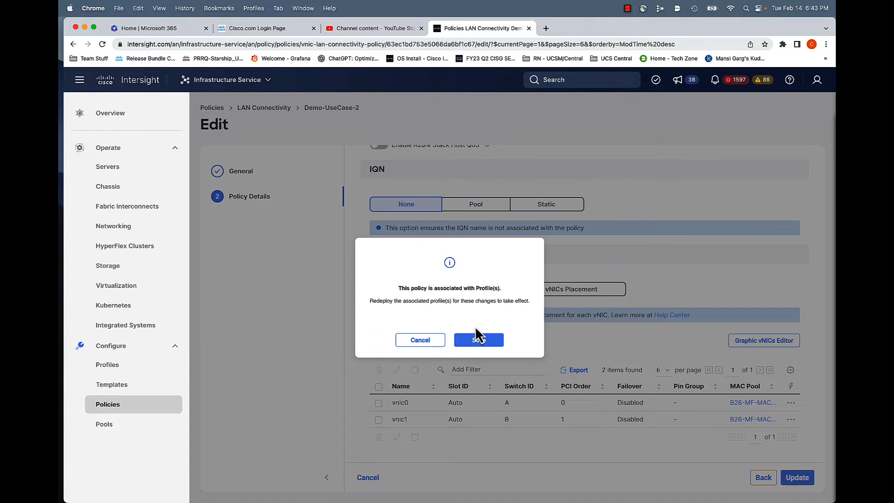
{"action": "left_click", "coordinate": [479, 343]}
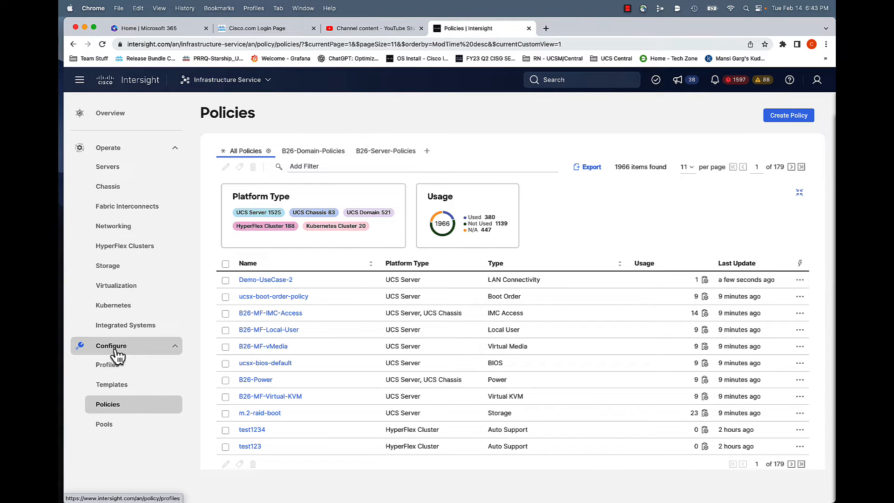
Deploy the UCS server profile B26-MF-SP-1 again from the server profiles list
{"action": "left_click", "coordinate": [116, 368]}
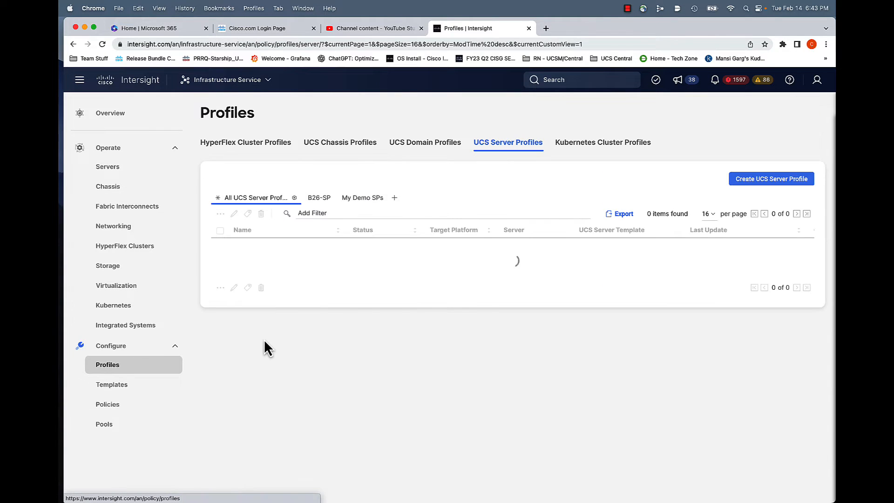
{"action": "left_click", "coordinate": [220, 247]}
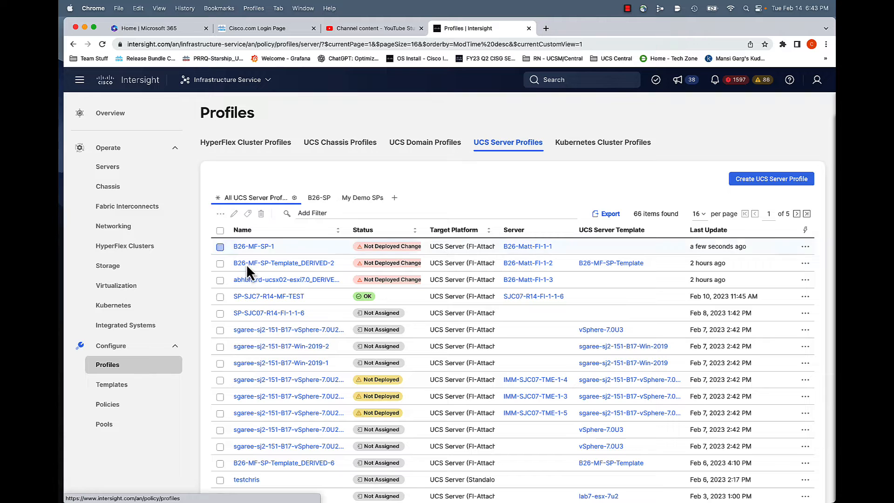
{"action": "left_click", "coordinate": [805, 247]}
{"action": "left_click", "coordinate": [761, 265]}
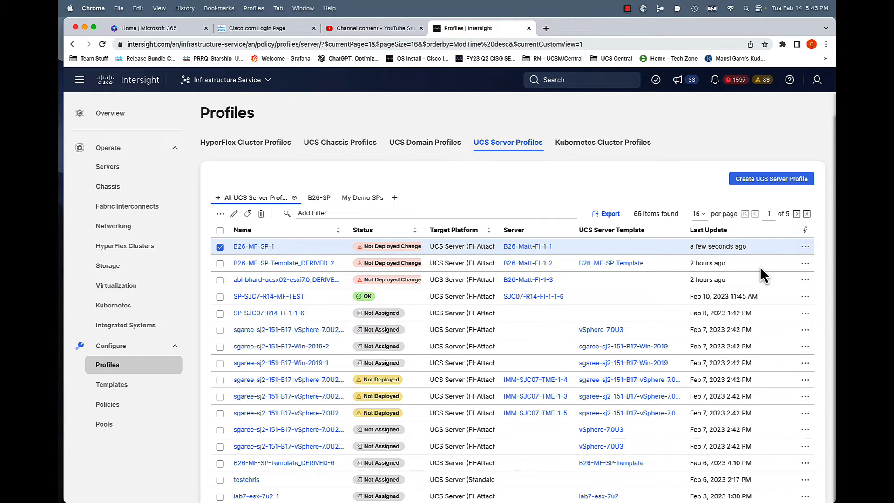
{"action": "left_click", "coordinate": [549, 332]}
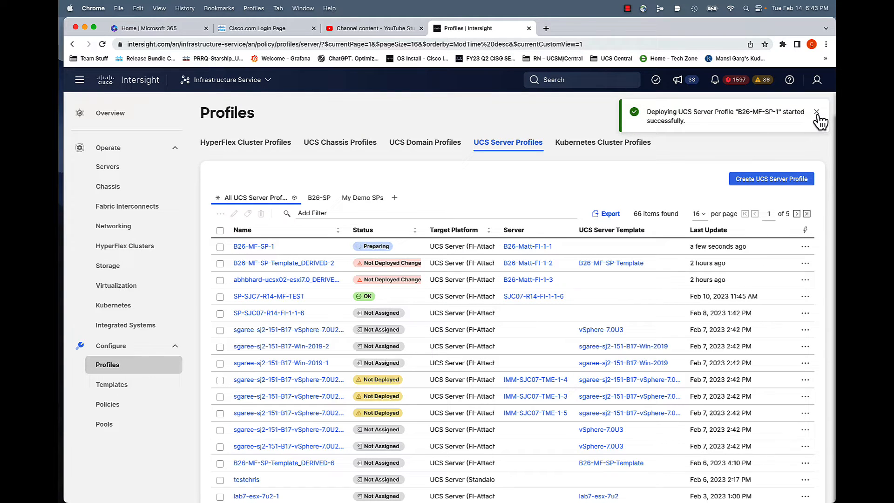
Check the execution flow of the running Deploy Server Profile request for B26-Matt-FI-1-1 and close its details
{"action": "left_click", "coordinate": [816, 112]}
{"action": "left_click", "coordinate": [653, 83]}
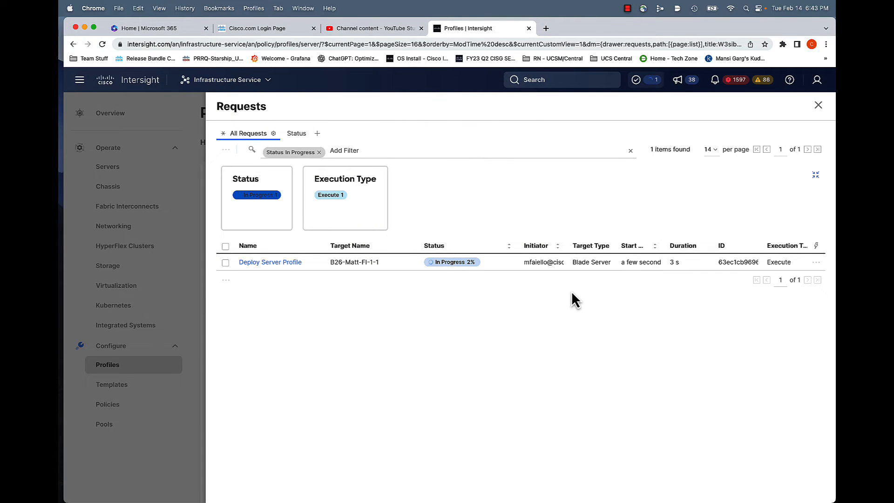
{"action": "left_click", "coordinate": [295, 264]}
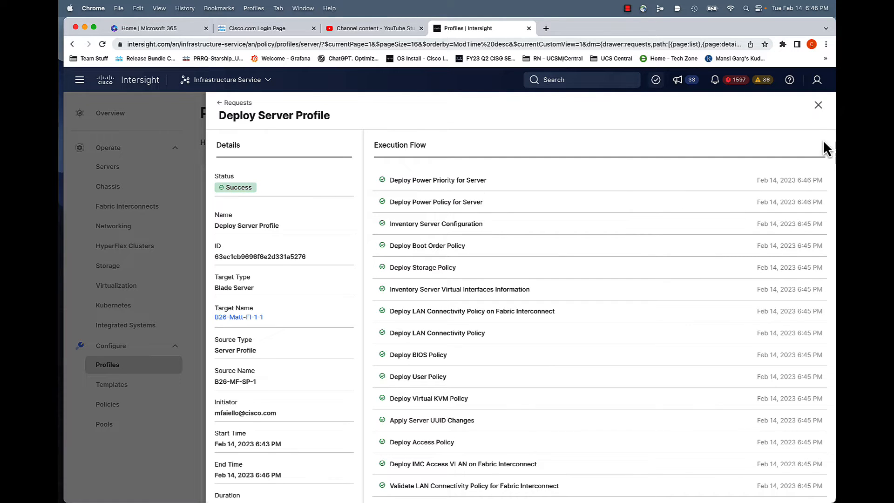
{"action": "left_click", "coordinate": [819, 105]}
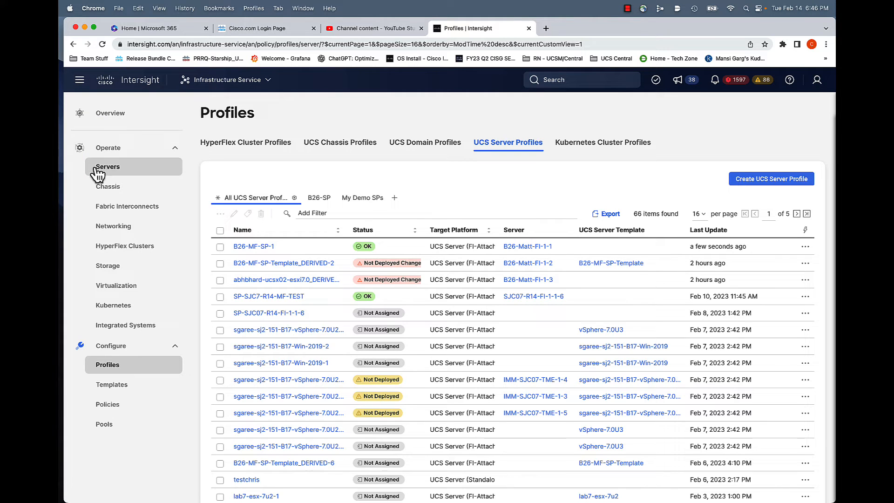
Inspect the vNIC connectivity of the server profile on B26-Matt-FI-1-1, found in the My Demo Servers view
{"action": "left_click", "coordinate": [109, 170]}
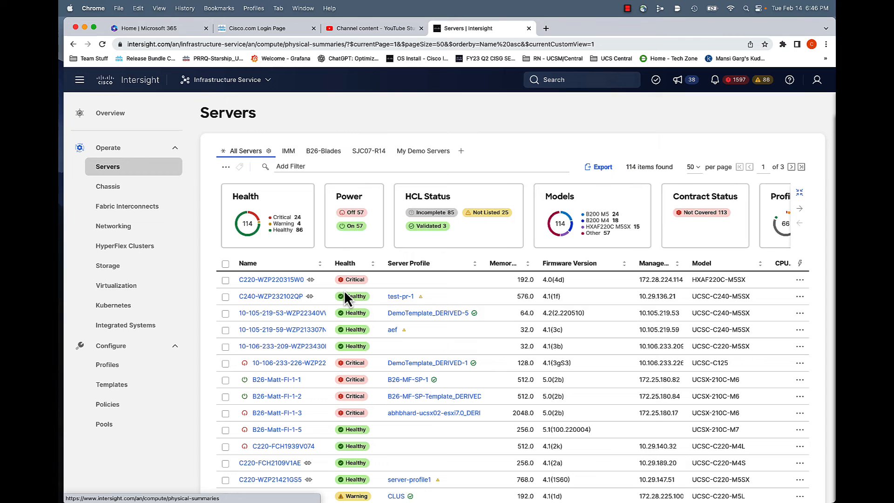
{"action": "left_click", "coordinate": [422, 151]}
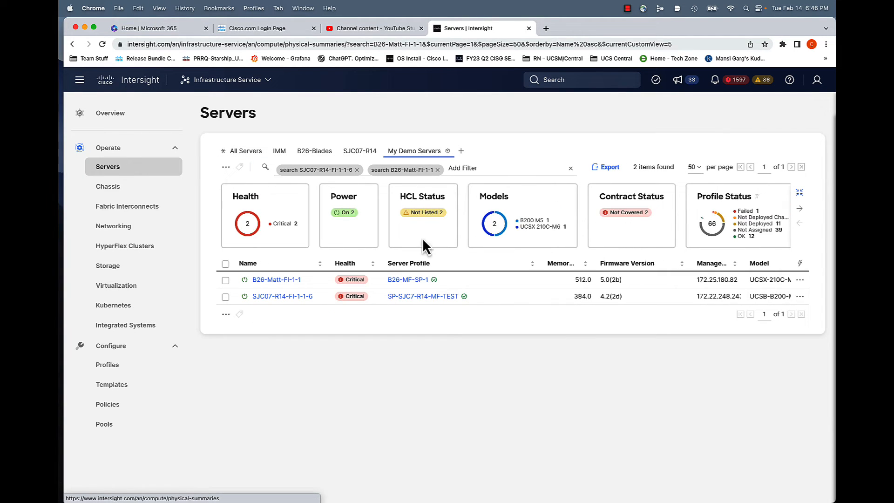
{"action": "left_click", "coordinate": [275, 280]}
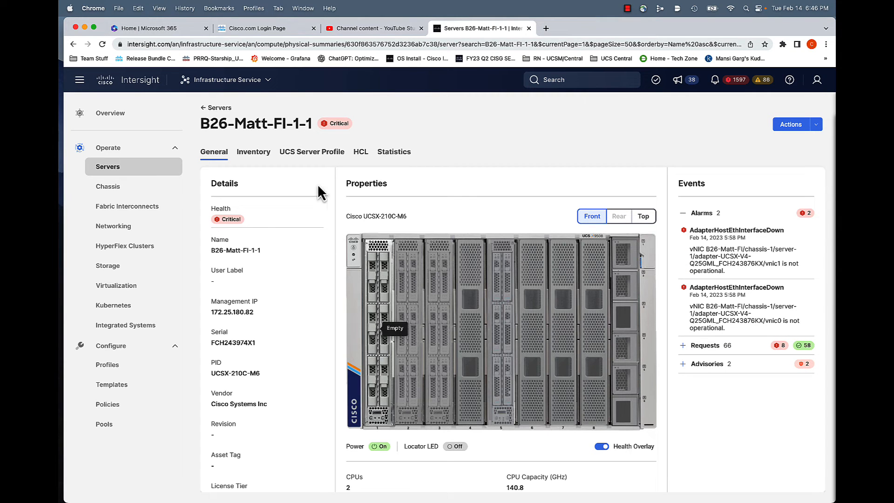
{"action": "left_click", "coordinate": [312, 154]}
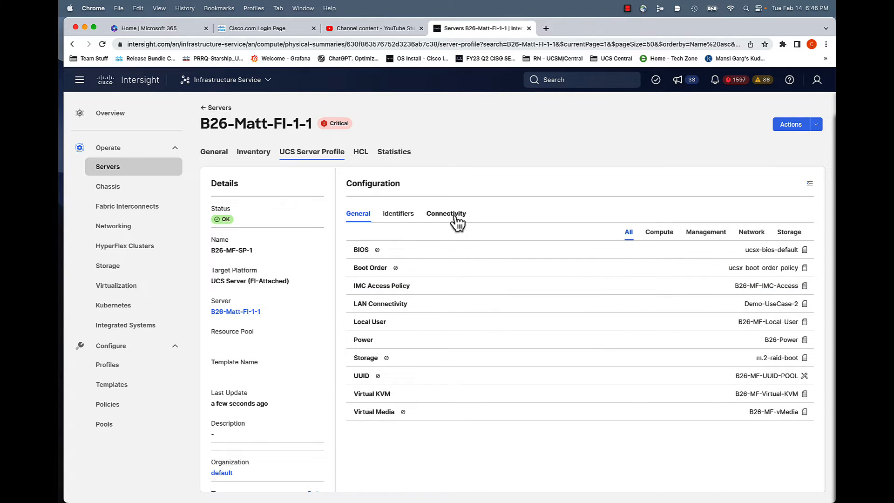
{"action": "left_click", "coordinate": [457, 219]}
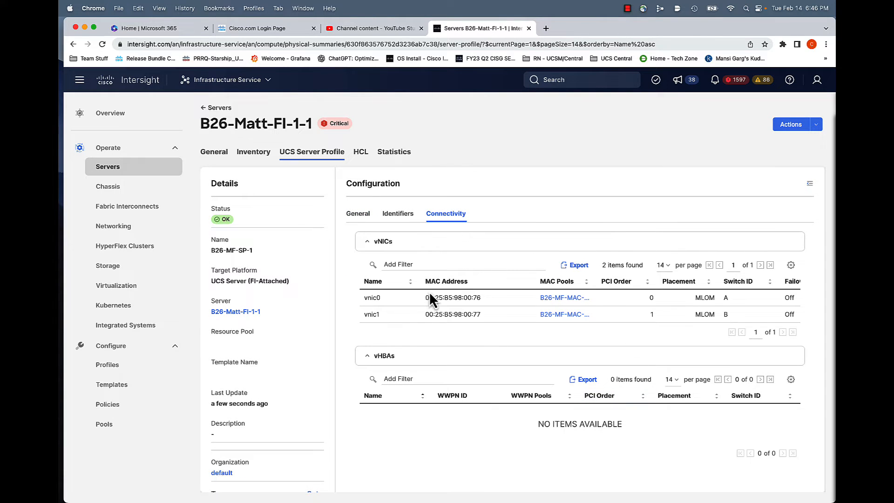
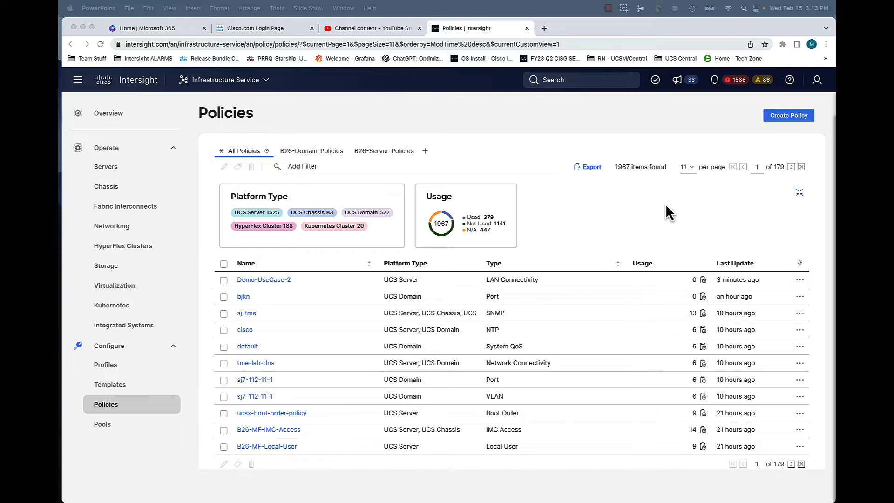
Start creating a LAN Connectivity policy for the UCS Server platform
{"action": "left_click", "coordinate": [788, 117]}
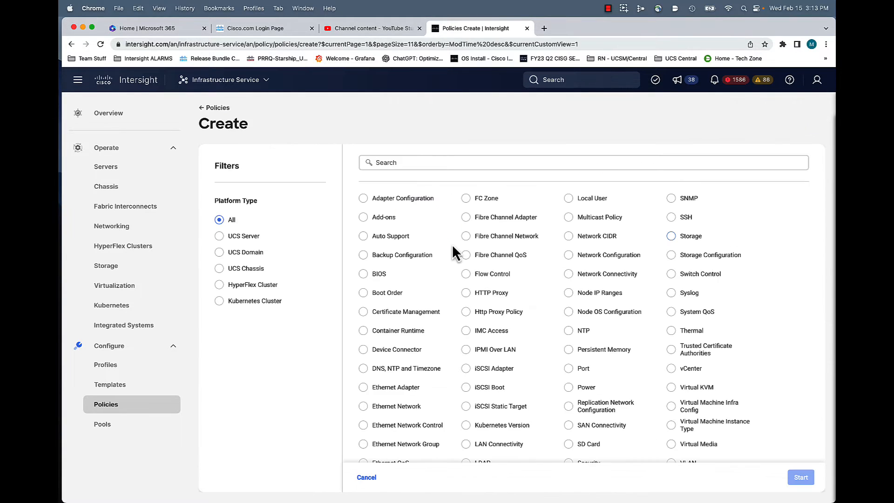
{"action": "left_click", "coordinate": [223, 236]}
{"action": "left_click", "coordinate": [571, 218]}
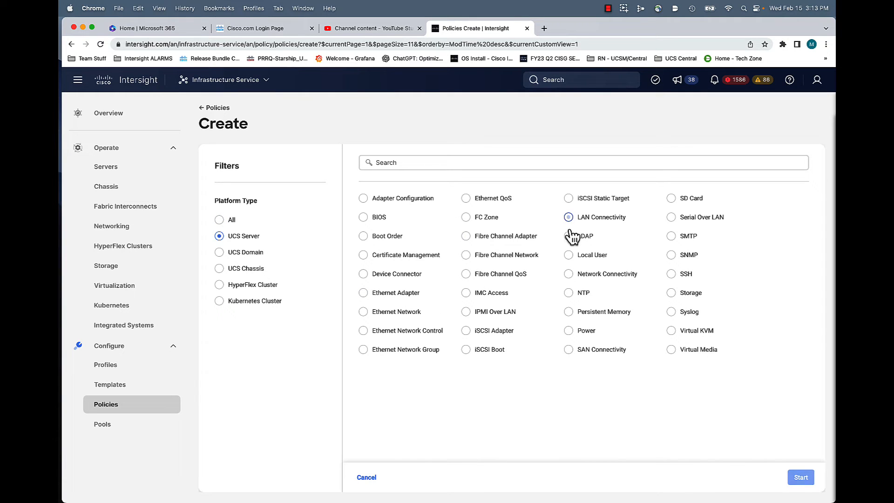
{"action": "left_click", "coordinate": [795, 479]}
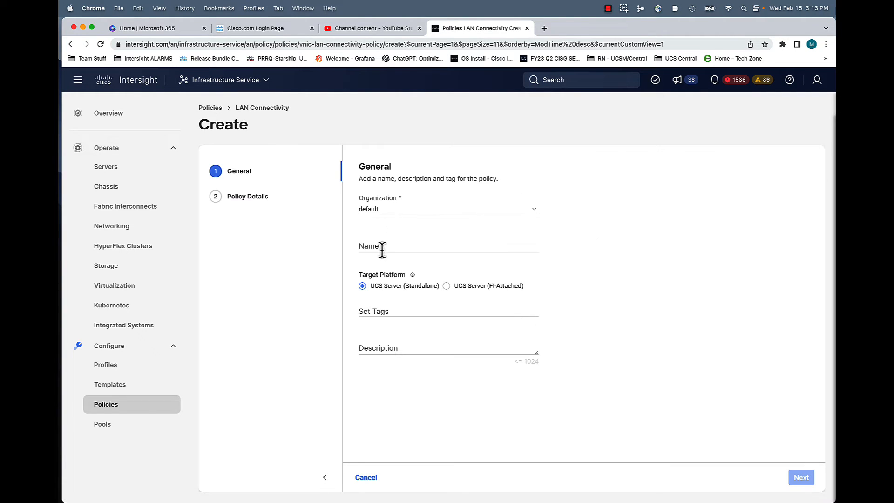
Name the policy Demo-LAN-UseCase-3, target UCS Server (FI-Attached), and advance to its policy details
{"action": "left_click", "coordinate": [382, 248]}
{"action": "type", "text": "Demo"}
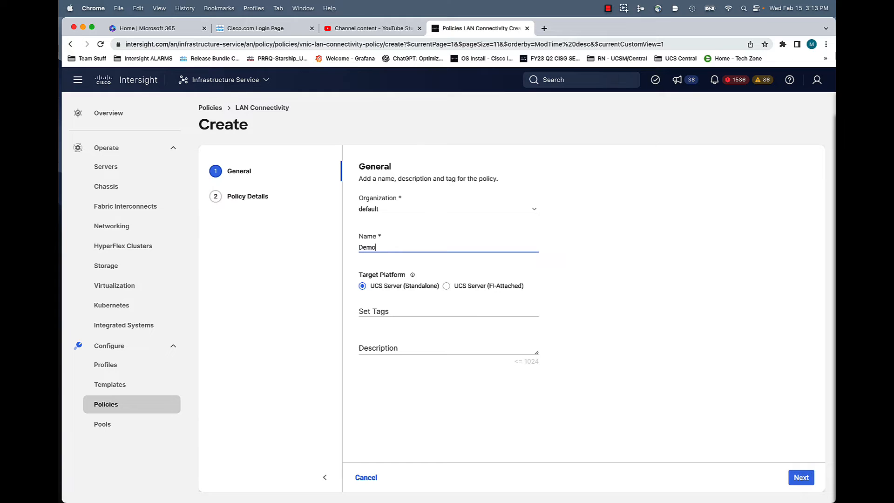
{"action": "type", "text": "-LAN-UseCase-3"}
{"action": "left_click", "coordinate": [585, 368]}
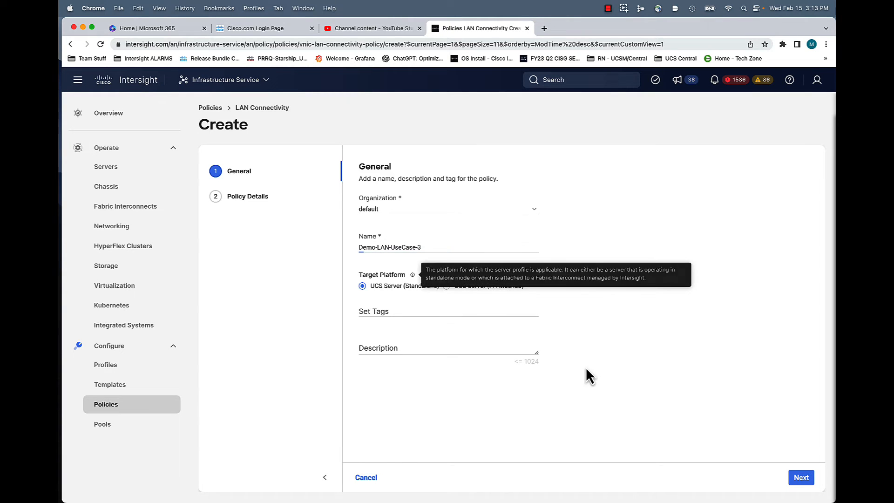
{"action": "left_click", "coordinate": [446, 287]}
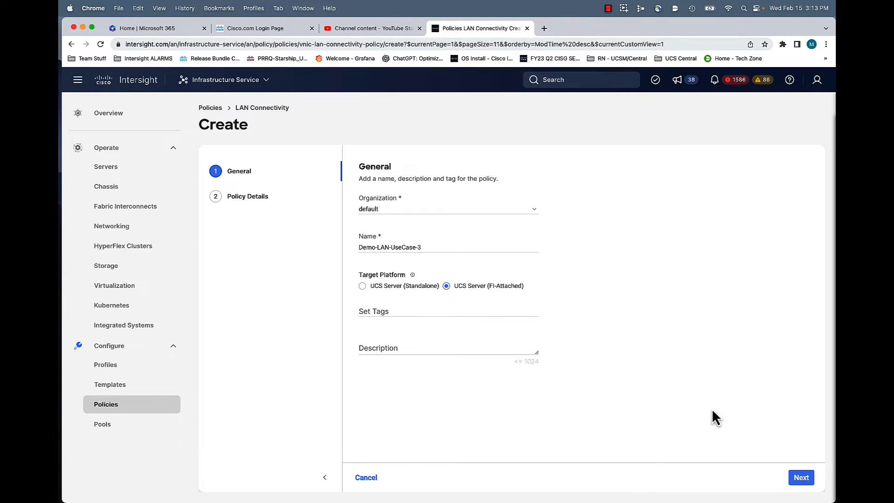
{"action": "left_click", "coordinate": [801, 479]}
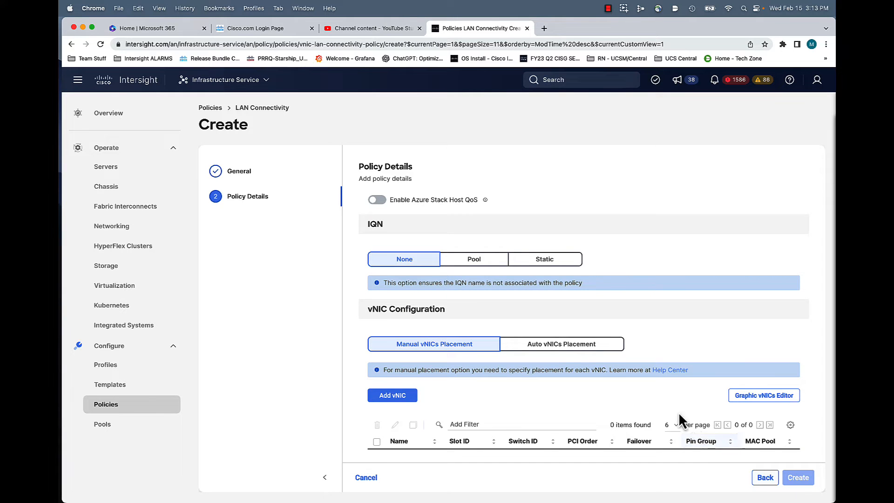
Start a manually placed vNIC named vnic0 and assign it the MAC pool B26-MF-MAC-Pool
{"action": "scroll", "coordinate": [678, 412], "scroll_direction": "down", "scroll_amount": 3}
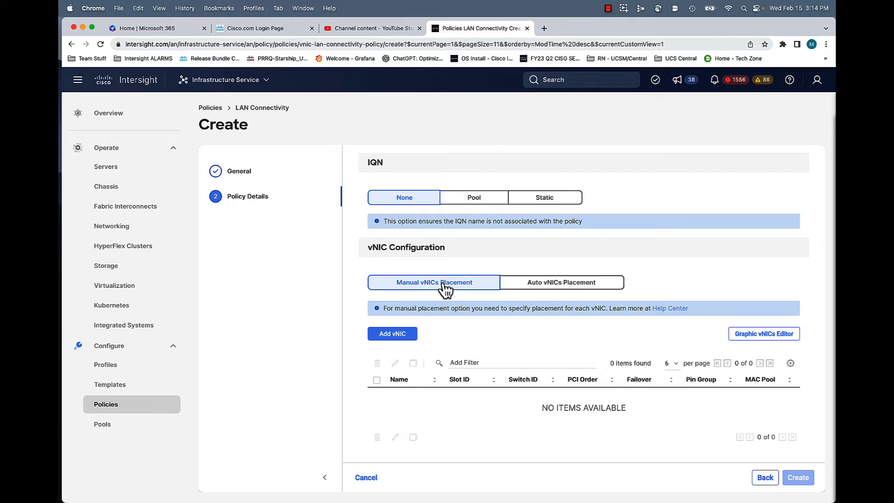
{"action": "left_click", "coordinate": [393, 334]}
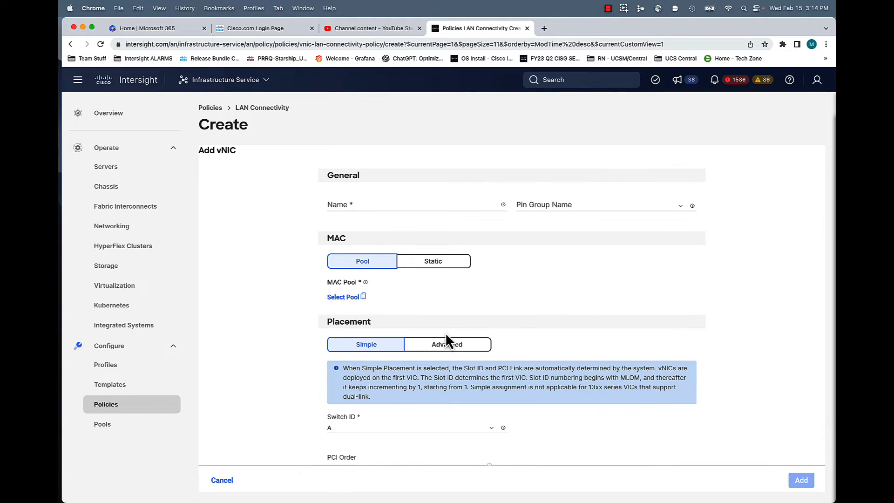
{"action": "left_click", "coordinate": [350, 201]}
{"action": "type", "text": "vnic0"}
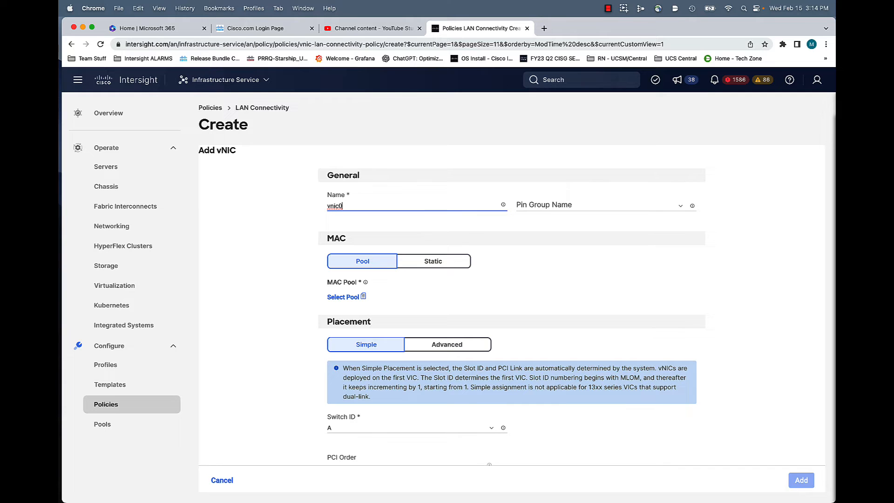
{"action": "scroll", "coordinate": [459, 261], "scroll_direction": "down", "scroll_amount": 2}
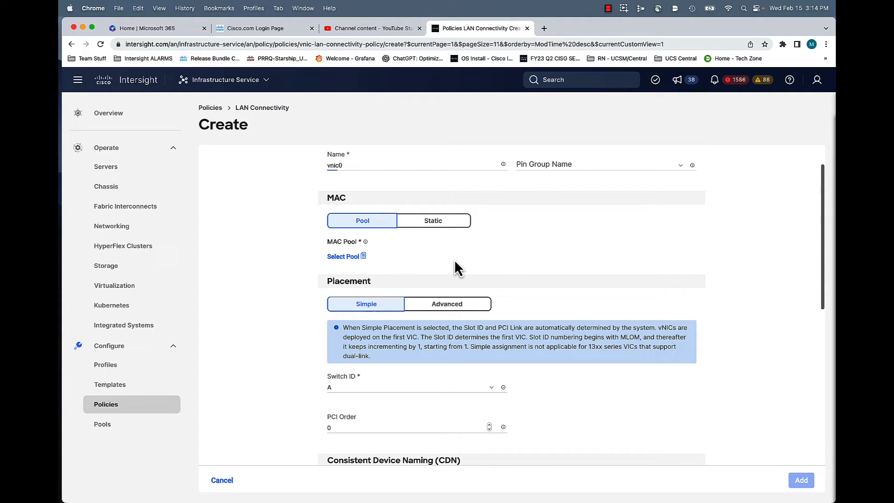
{"action": "left_click", "coordinate": [345, 256]}
{"action": "left_click", "coordinate": [704, 155]}
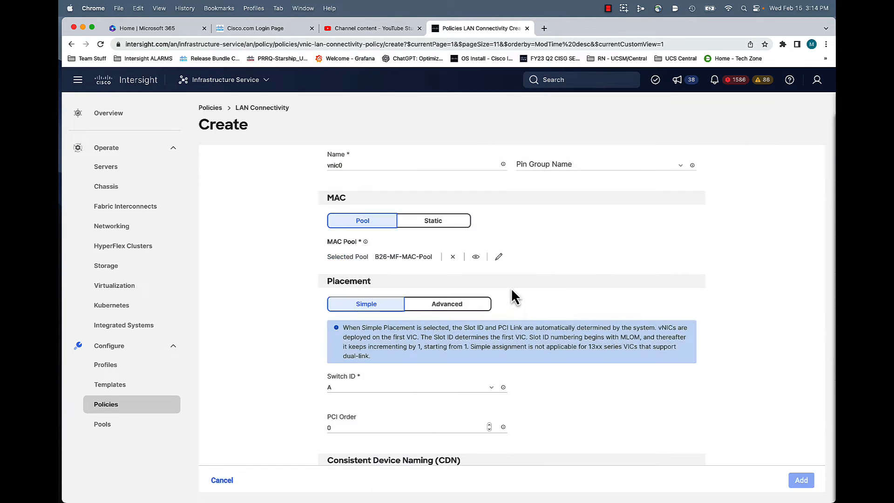
Use Advanced placement for vnic0 with slot ID MLOM, keeping switch ID A, and set its PCI order to 2
{"action": "scroll", "coordinate": [511, 288], "scroll_direction": "down", "scroll_amount": 2}
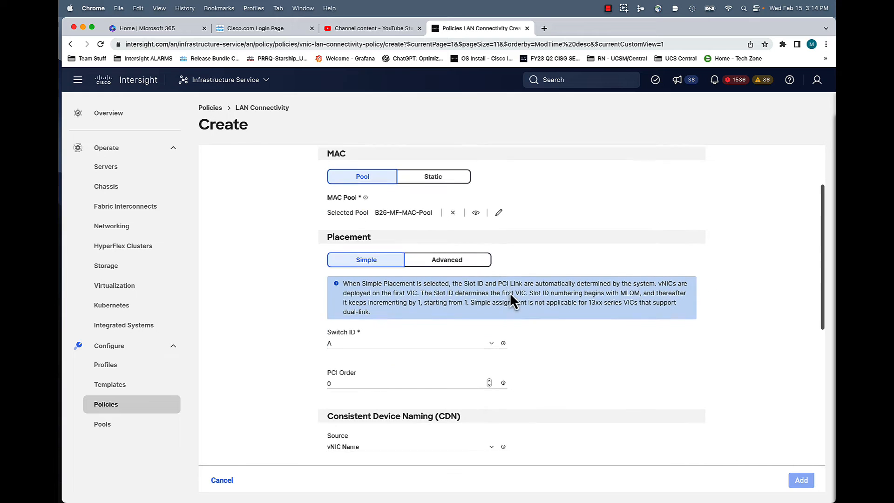
{"action": "left_click", "coordinate": [449, 260]}
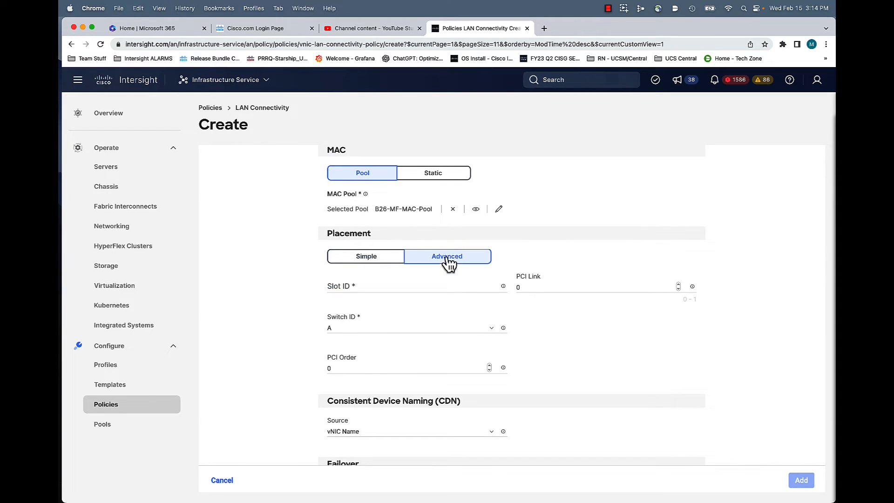
{"action": "left_click", "coordinate": [345, 286]}
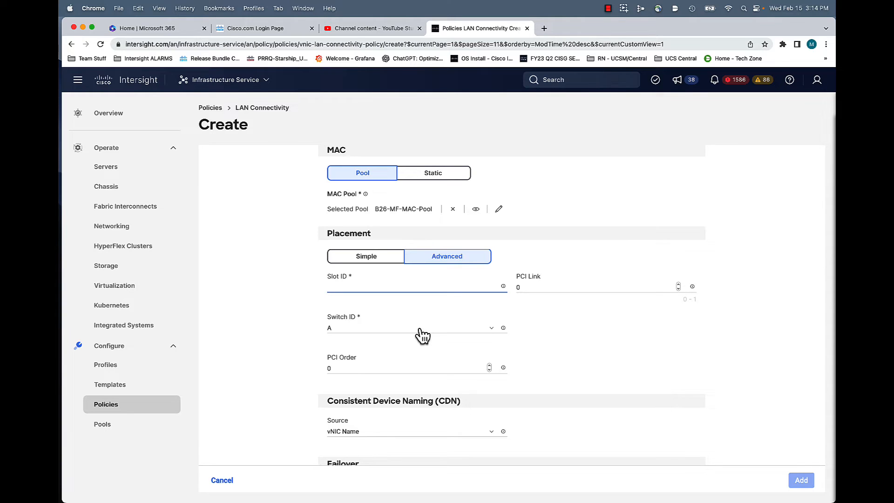
{"action": "type", "text": "MLOM"}
{"action": "left_click", "coordinate": [399, 331]}
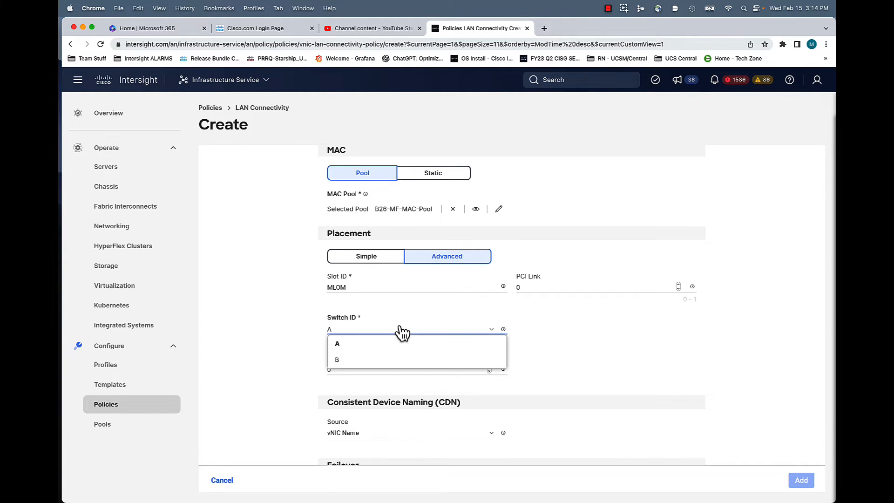
{"action": "left_click", "coordinate": [400, 330]}
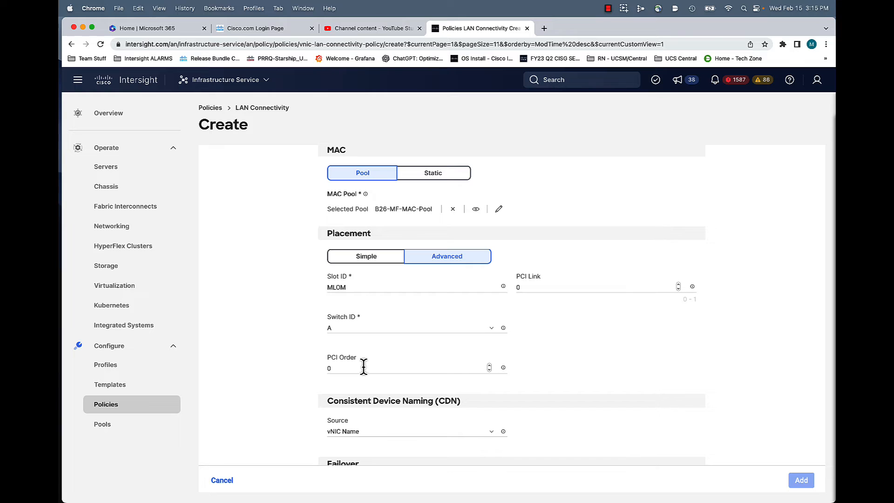
{"action": "left_click", "coordinate": [489, 366]}
Assign vnic0 the Ethernet Network Group policy B26-MF-ETH-NET-GROUP and the Ethernet Network Control policy B26-MF-ETH-NET-CONTROL
{"action": "scroll", "coordinate": [464, 362], "scroll_direction": "up", "scroll_amount": 4}
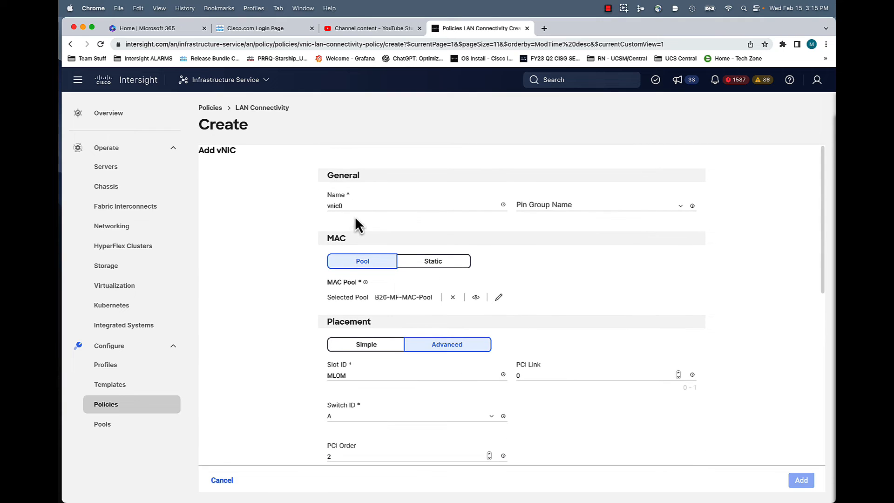
{"action": "scroll", "coordinate": [385, 276], "scroll_direction": "down", "scroll_amount": 5}
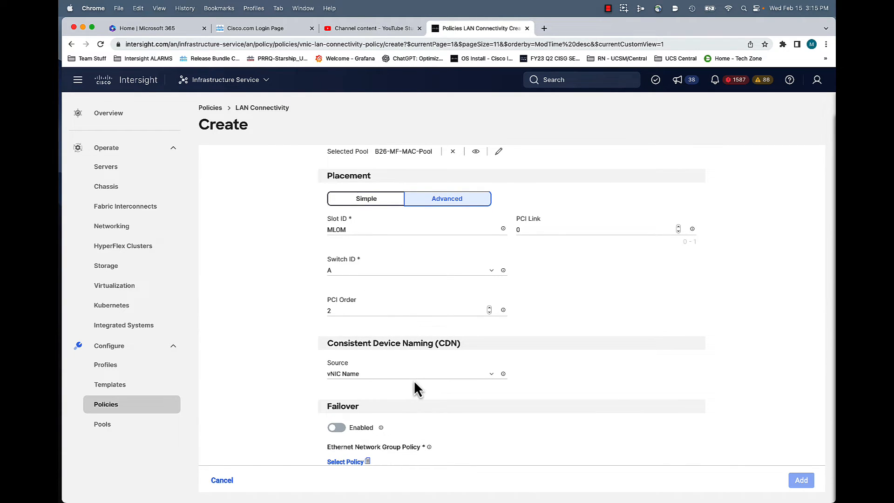
{"action": "scroll", "coordinate": [413, 380], "scroll_direction": "down", "scroll_amount": 3}
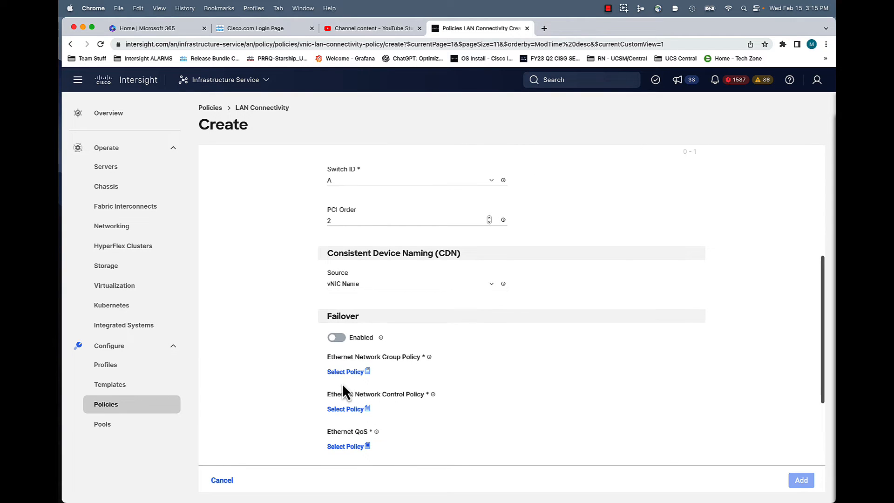
{"action": "left_click", "coordinate": [347, 371]}
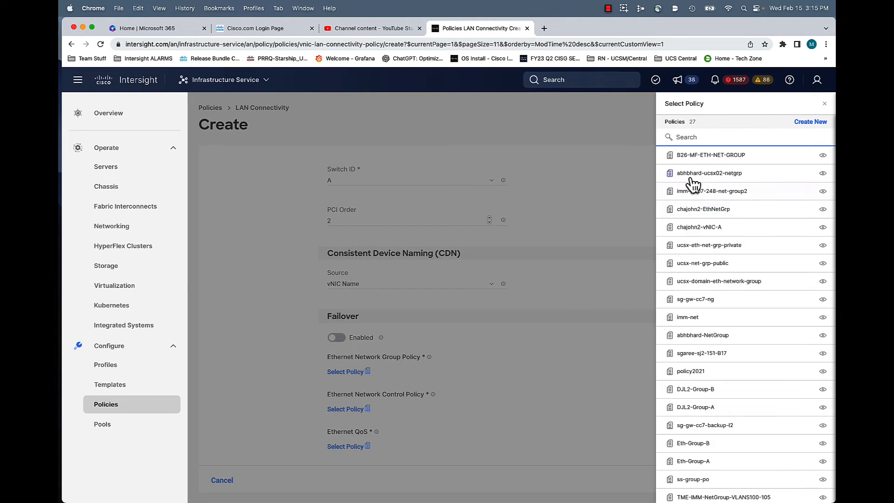
{"action": "left_click", "coordinate": [698, 156]}
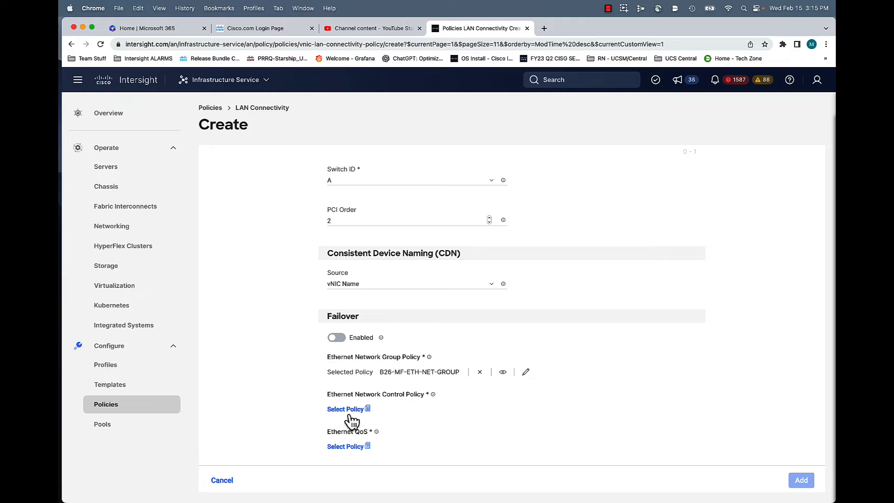
{"action": "left_click", "coordinate": [348, 411]}
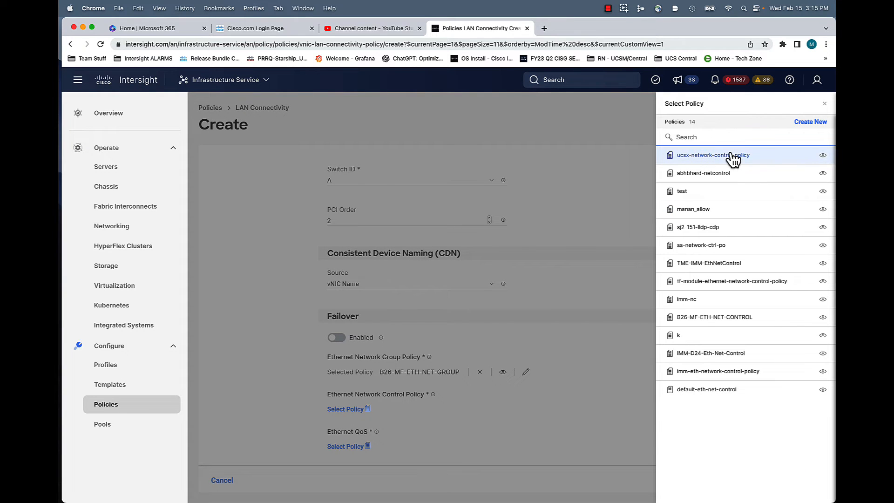
{"action": "type", "text": "B2"}
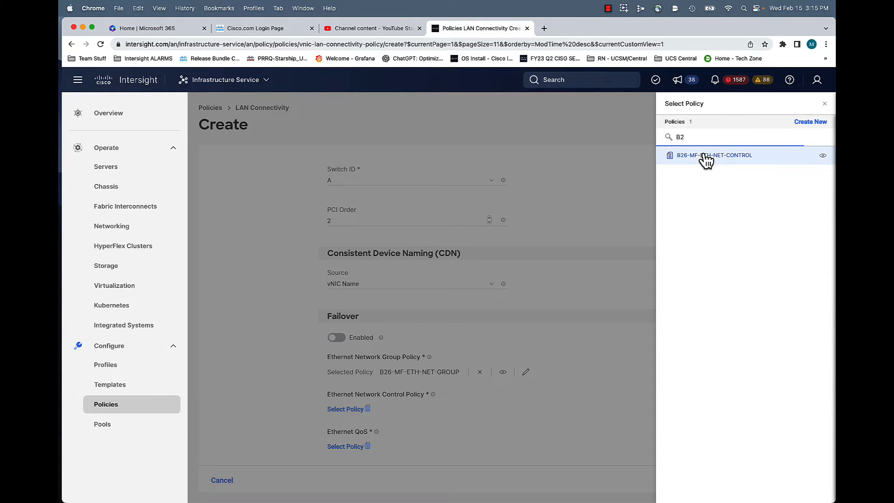
{"action": "left_click", "coordinate": [706, 158]}
Assign the B26-MF-ETH-QoS and B26-MF-ETH-Adapter policies to vnic0 and add the vNIC to the LAN Connectivity policy
{"action": "left_click", "coordinate": [353, 448]}
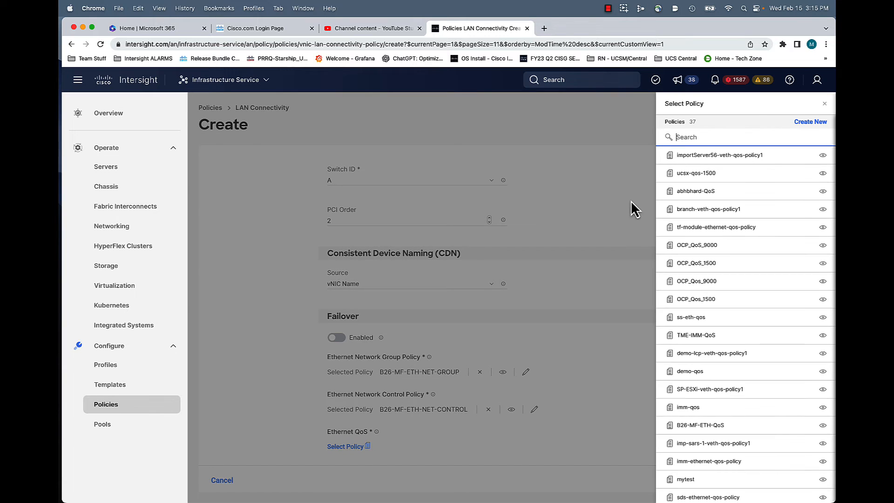
{"action": "type", "text": "B2"}
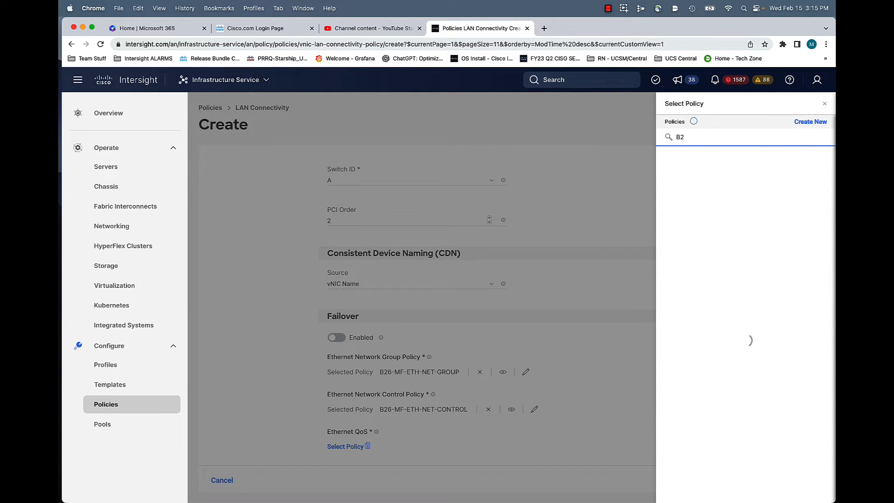
{"action": "left_click", "coordinate": [693, 161]}
{"action": "scroll", "coordinate": [605, 294], "scroll_direction": "down", "scroll_amount": 3}
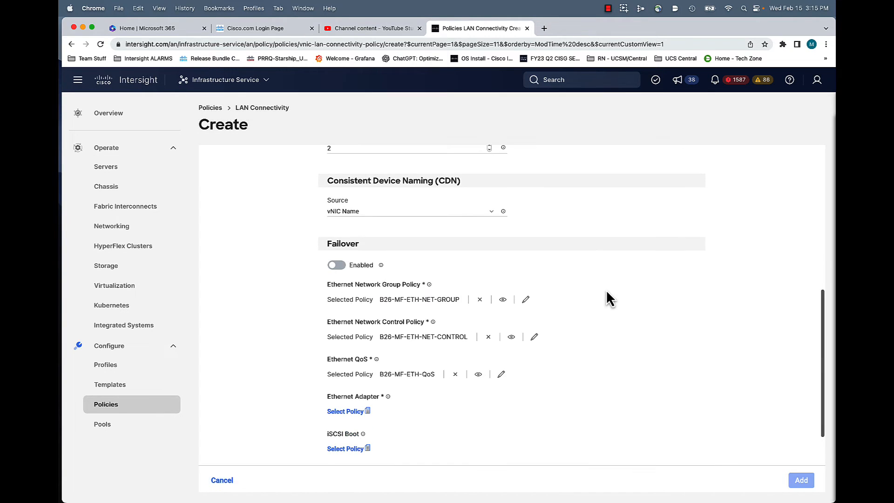
{"action": "left_click", "coordinate": [353, 412]}
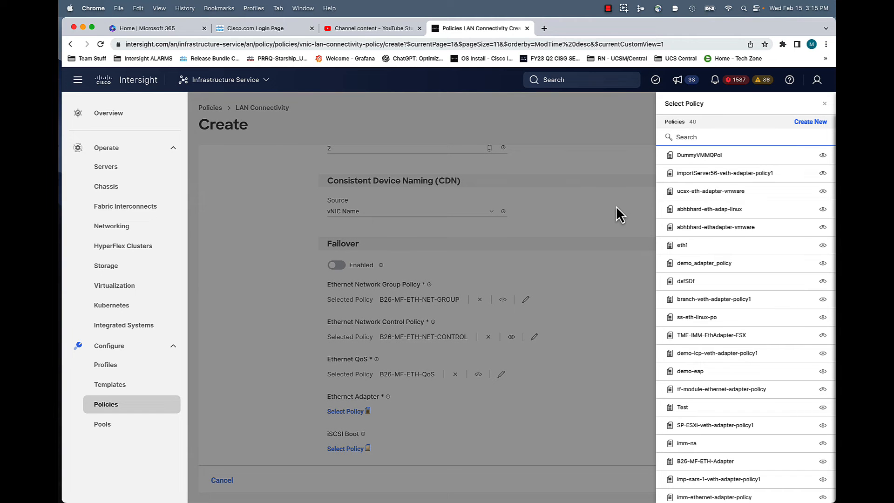
{"action": "type", "text": "B2"}
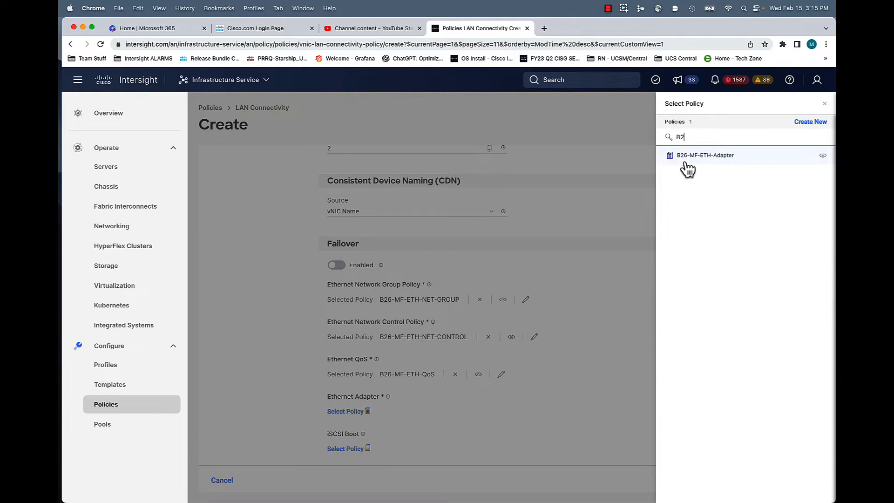
{"action": "left_click", "coordinate": [688, 158]}
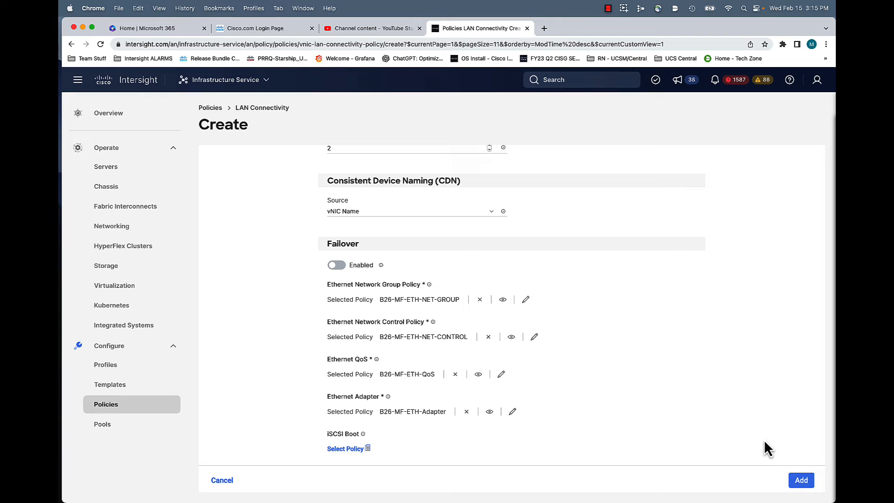
{"action": "left_click", "coordinate": [801, 480]}
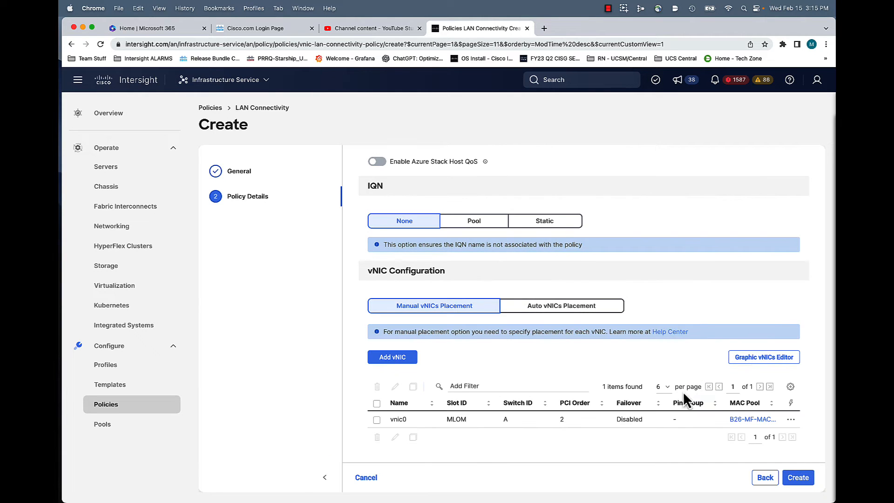
Start a second manually placed vNIC named vnic1 and assign it the MAC pool B26-MF-MAC-Pool
{"action": "left_click", "coordinate": [404, 362]}
{"action": "left_click", "coordinate": [385, 204]}
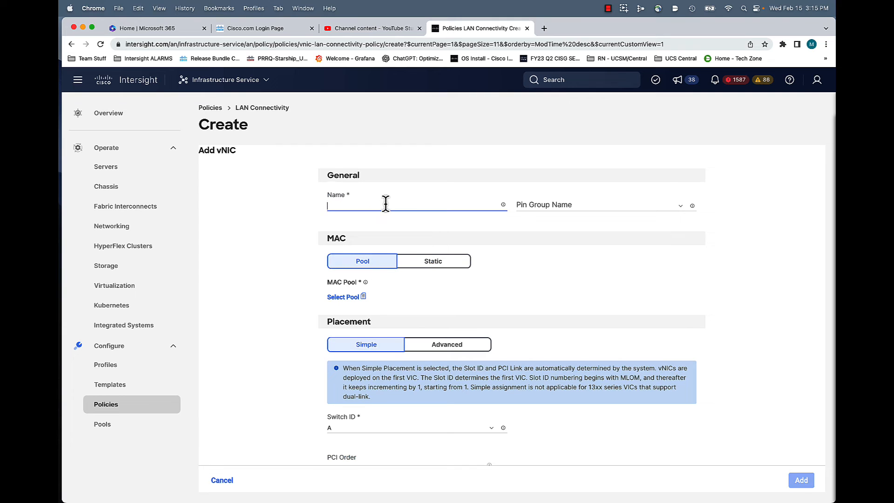
{"action": "type", "text": "vnic1"}
{"action": "left_click", "coordinate": [349, 298]}
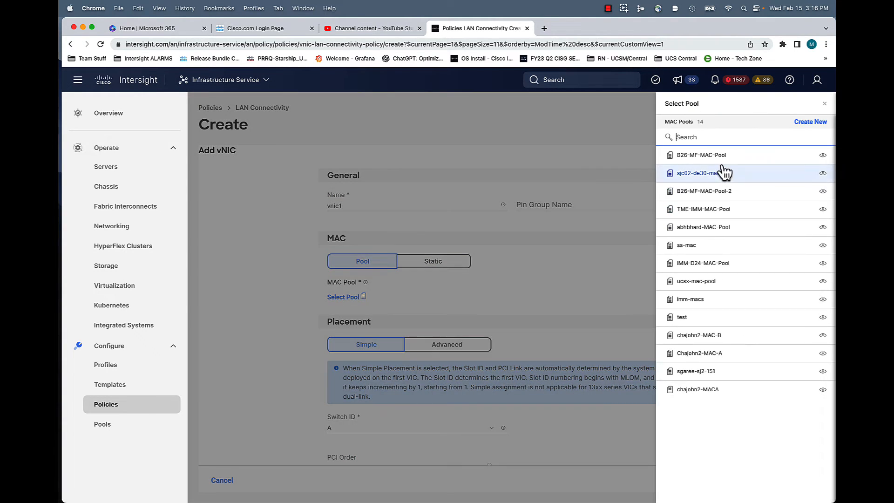
{"action": "left_click", "coordinate": [719, 156]}
Use Advanced placement for vnic1 with slot ID MLOM, switch ID B and PCI order 3
{"action": "scroll", "coordinate": [569, 300], "scroll_direction": "down", "scroll_amount": 2}
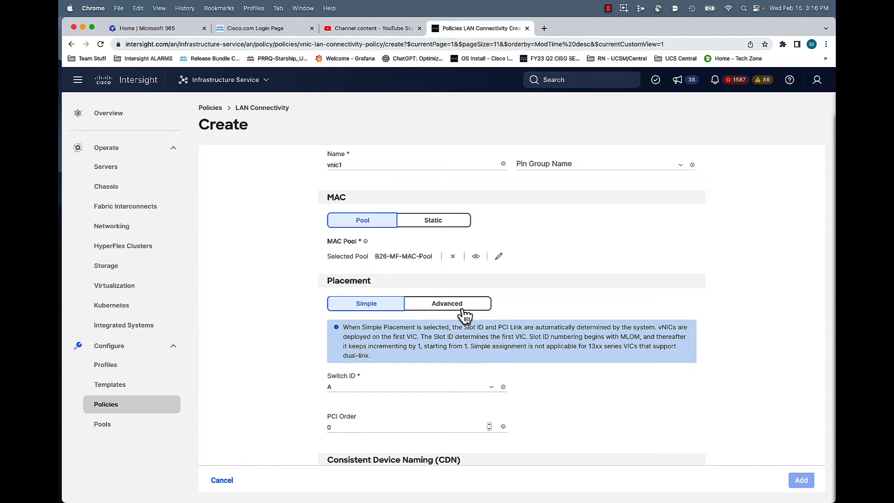
{"action": "left_click", "coordinate": [462, 309]}
{"action": "scroll", "coordinate": [477, 370], "scroll_direction": "down", "scroll_amount": 3}
{"action": "left_click", "coordinate": [375, 265]}
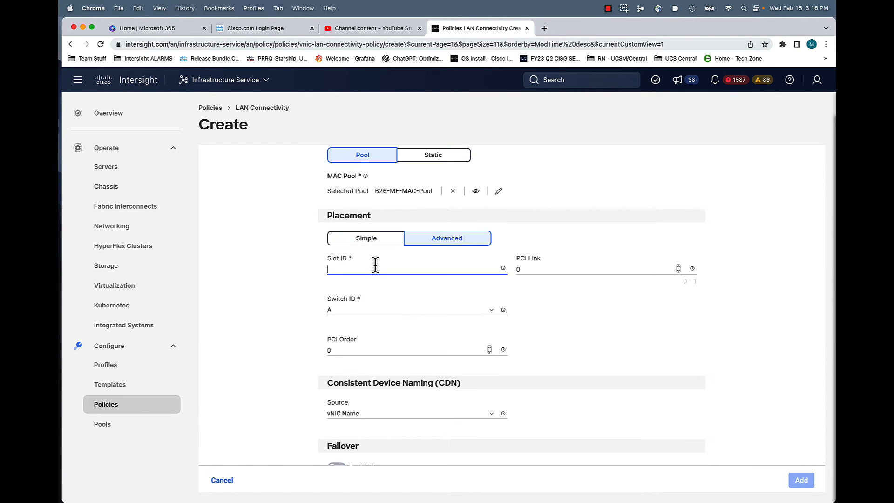
{"action": "type", "text": "MLOM"}
{"action": "left_click", "coordinate": [340, 317]}
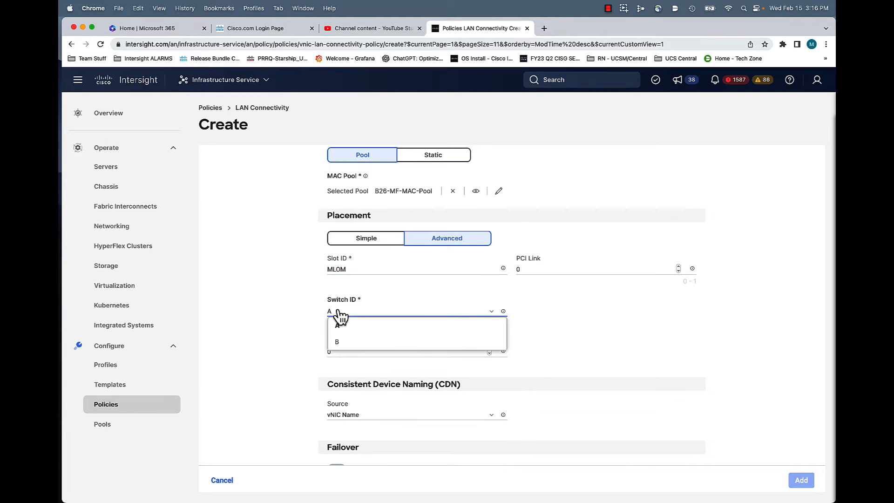
{"action": "left_click", "coordinate": [335, 345]}
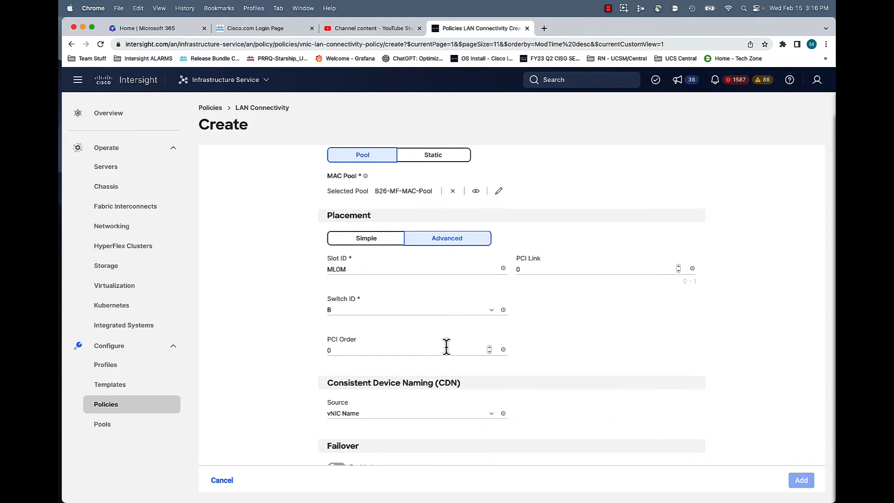
{"action": "left_click", "coordinate": [489, 348]}
Assign vnic1 the Ethernet Network Group policy B26-MF-ETH-NET-GROUP and the Ethernet Network Control policy B26-MF-ETH-NET-CONTROL
{"action": "scroll", "coordinate": [452, 397], "scroll_direction": "down", "scroll_amount": 5}
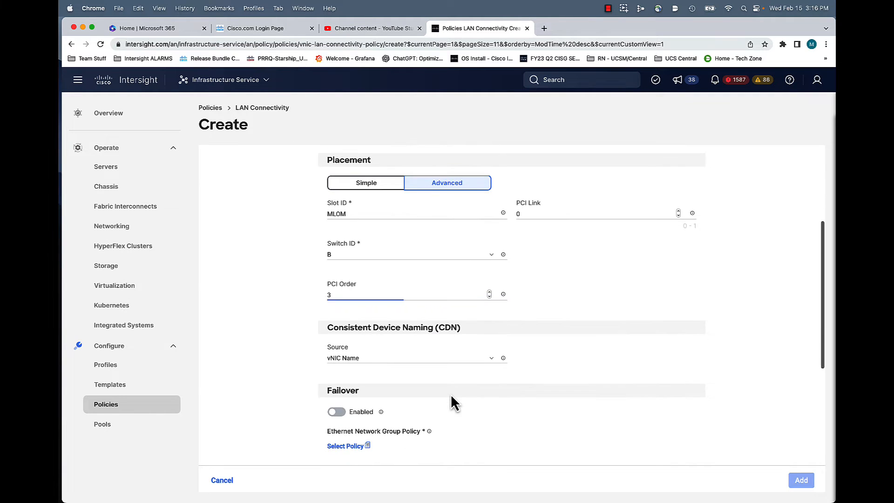
{"action": "left_click", "coordinate": [348, 394]}
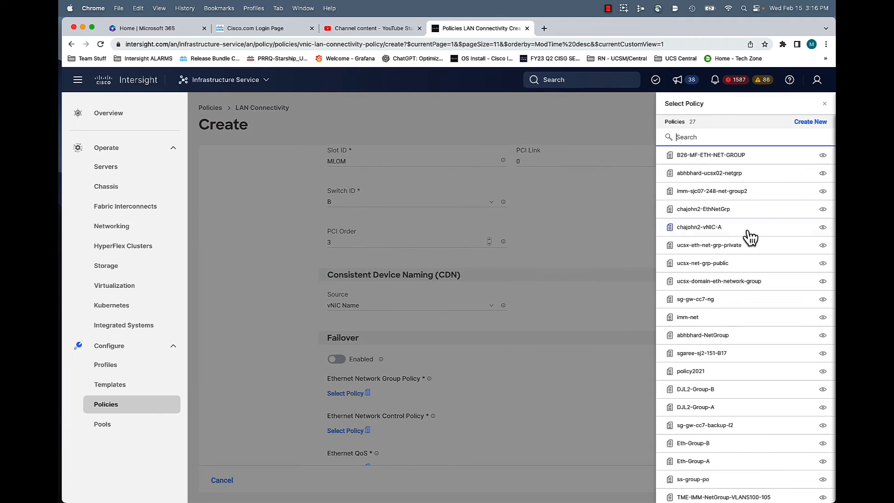
{"action": "left_click", "coordinate": [703, 153]}
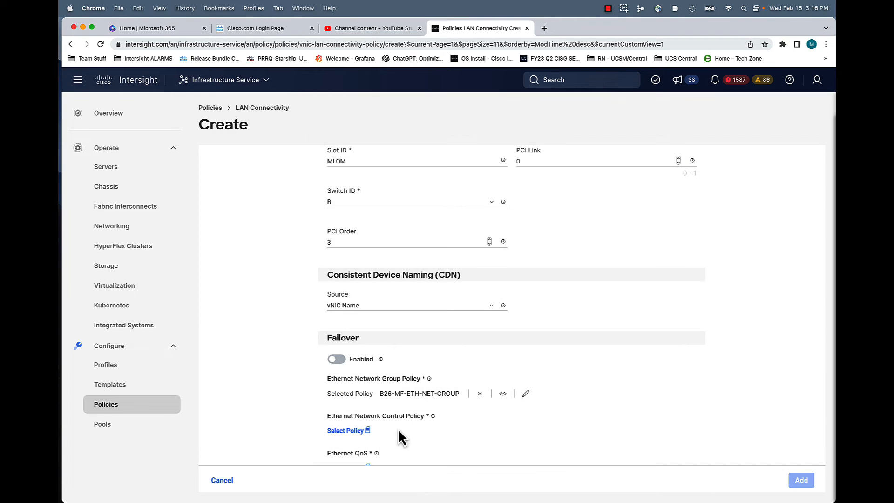
{"action": "left_click", "coordinate": [346, 431]}
{"action": "type", "text": "B2"}
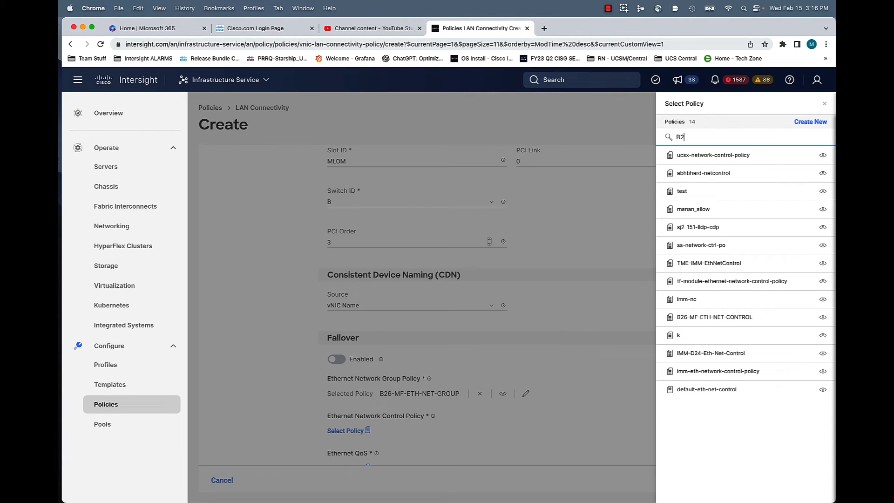
{"action": "left_click", "coordinate": [709, 158]}
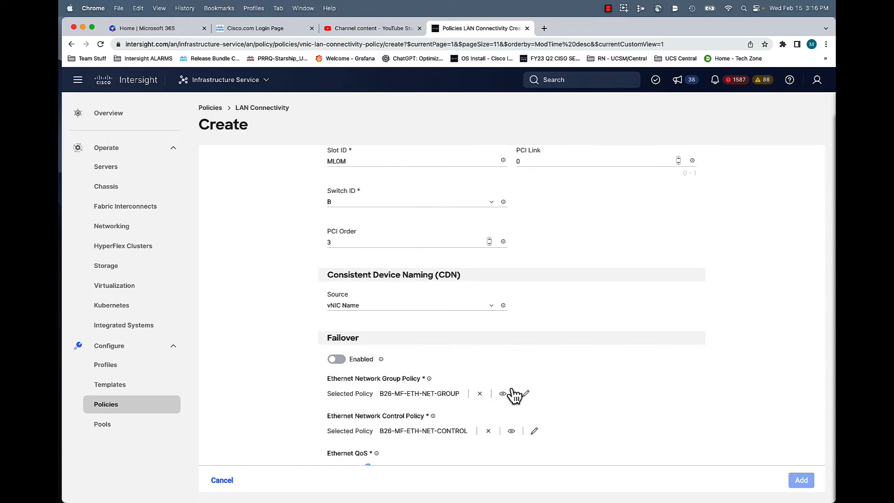
Assign vnic1 the Ethernet QoS policy B26-MF-ETH-QoS and the Ethernet Adapter policy B26-MF-ETH-Adapter
{"action": "scroll", "coordinate": [504, 396], "scroll_direction": "down", "scroll_amount": 2}
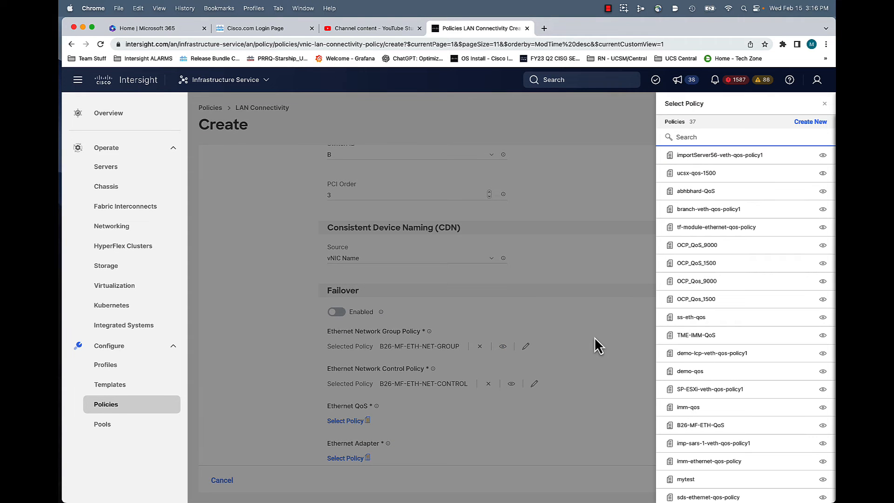
{"action": "type", "text": "B2"}
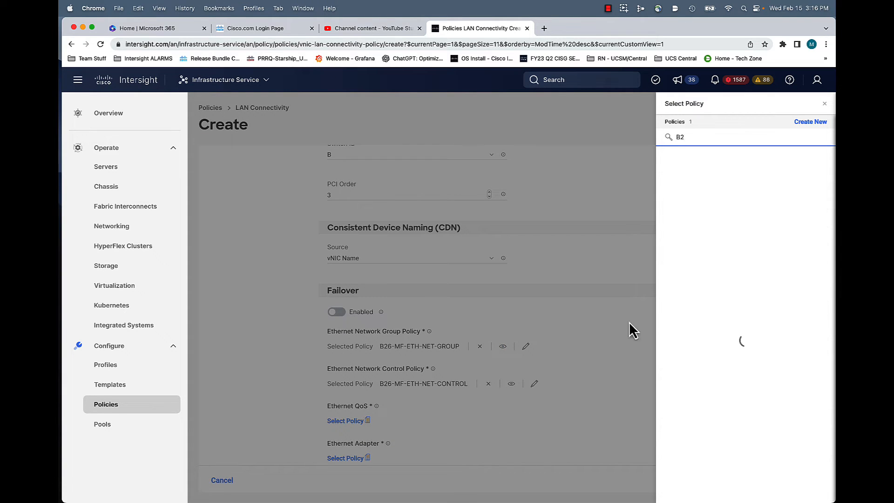
{"action": "left_click", "coordinate": [704, 158]}
{"action": "scroll", "coordinate": [368, 454], "scroll_direction": "down", "scroll_amount": 1}
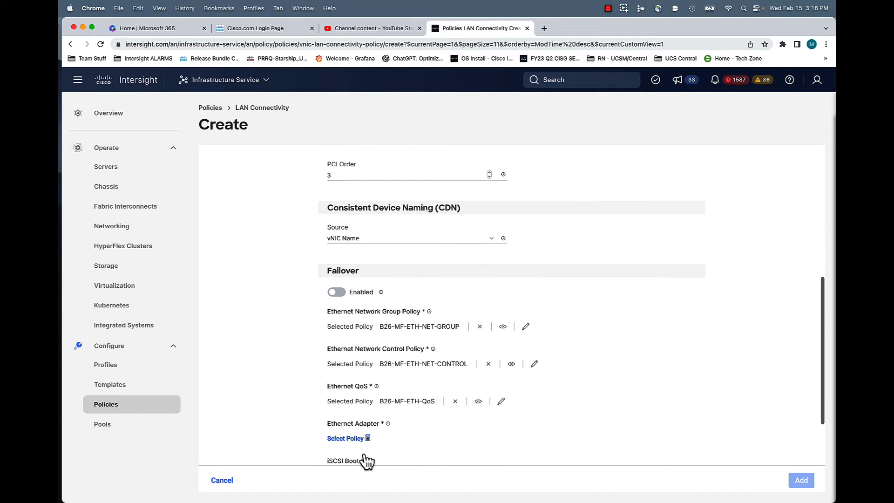
{"action": "left_click", "coordinate": [347, 431]}
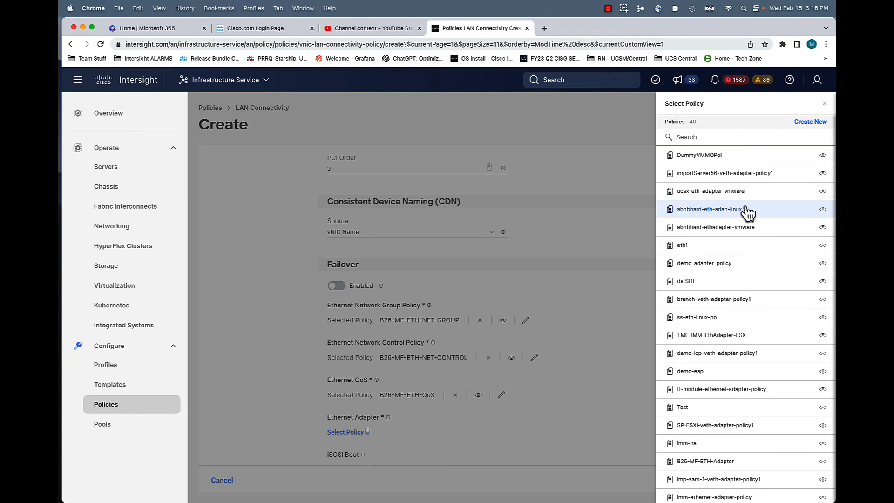
{"action": "type", "text": "B2"}
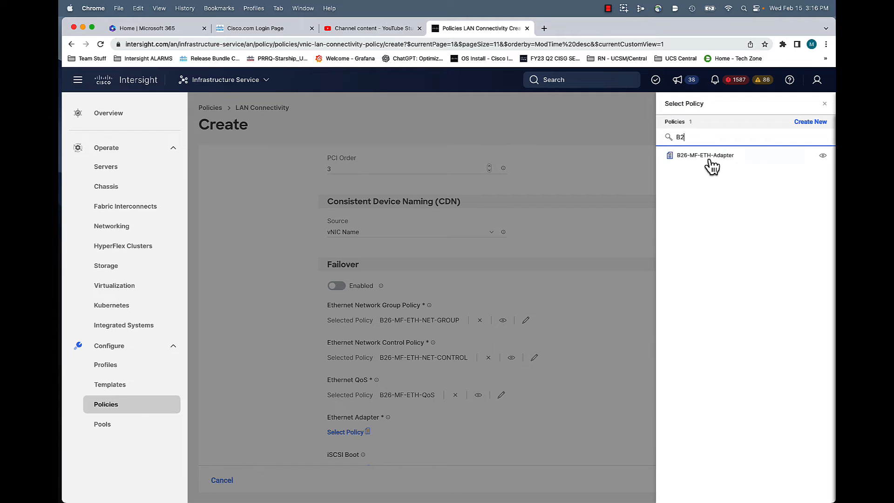
{"action": "left_click", "coordinate": [700, 157]}
Add vnic1 to the LAN Connectivity policy and create the policy with its two manually placed vNICs
{"action": "scroll", "coordinate": [667, 238], "scroll_direction": "down", "scroll_amount": 3}
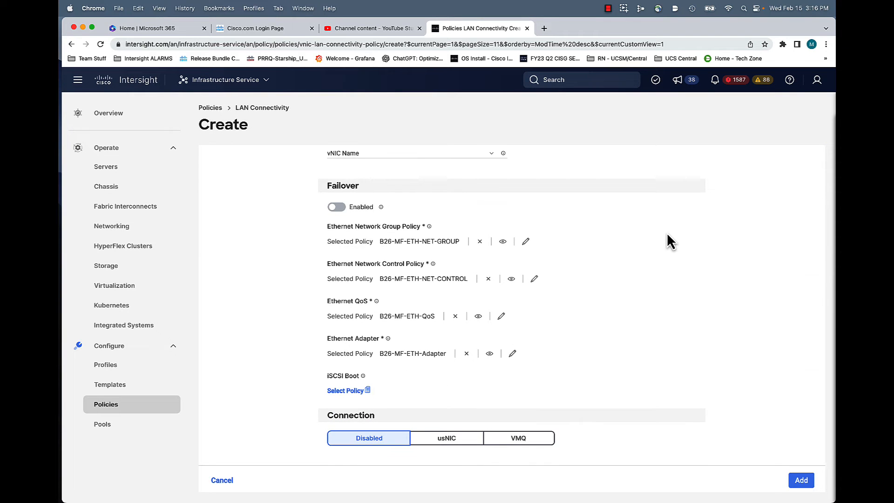
{"action": "scroll", "coordinate": [667, 239], "scroll_direction": "up", "scroll_amount": 8}
{"action": "left_click", "coordinate": [789, 478]}
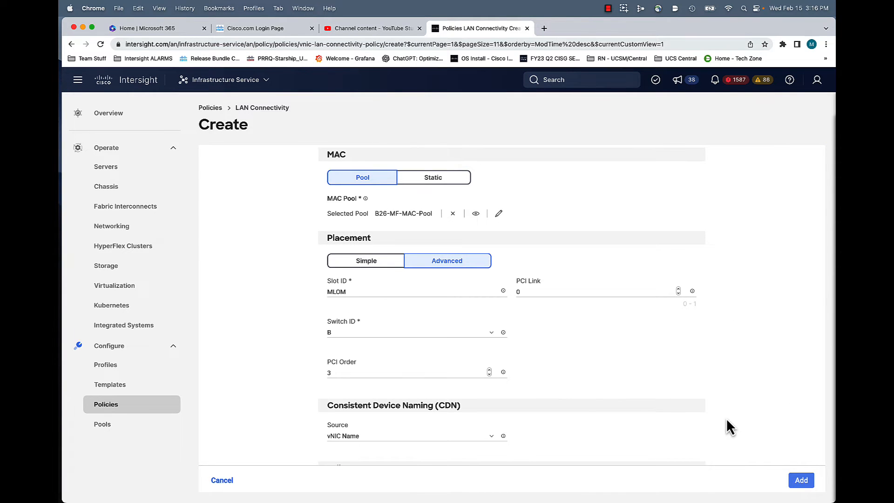
{"action": "scroll", "coordinate": [624, 445], "scroll_direction": "down", "scroll_amount": 1}
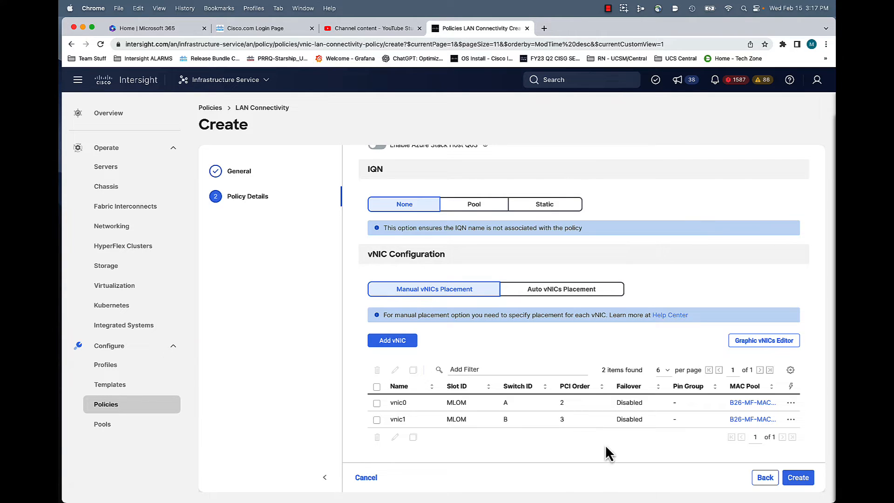
{"action": "left_click", "coordinate": [801, 481]}
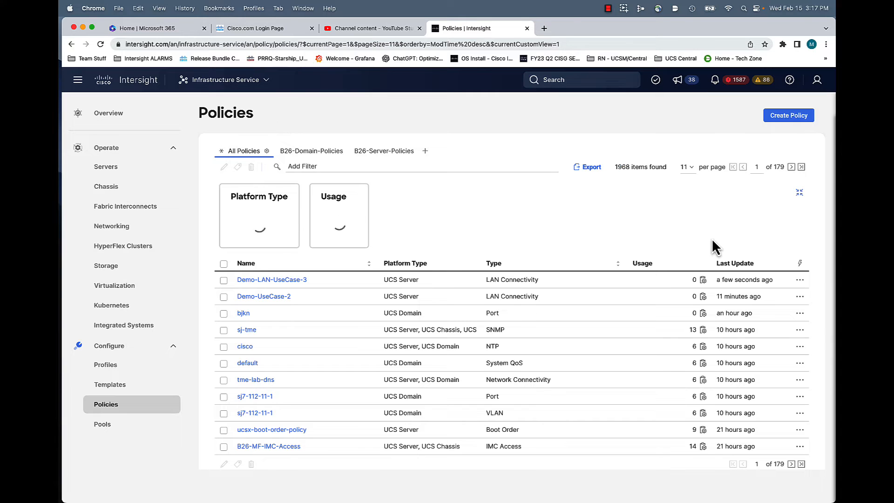
Start creating a SAN Connectivity policy for the UCS Server platform type
{"action": "left_click", "coordinate": [792, 116]}
{"action": "left_click", "coordinate": [223, 237]}
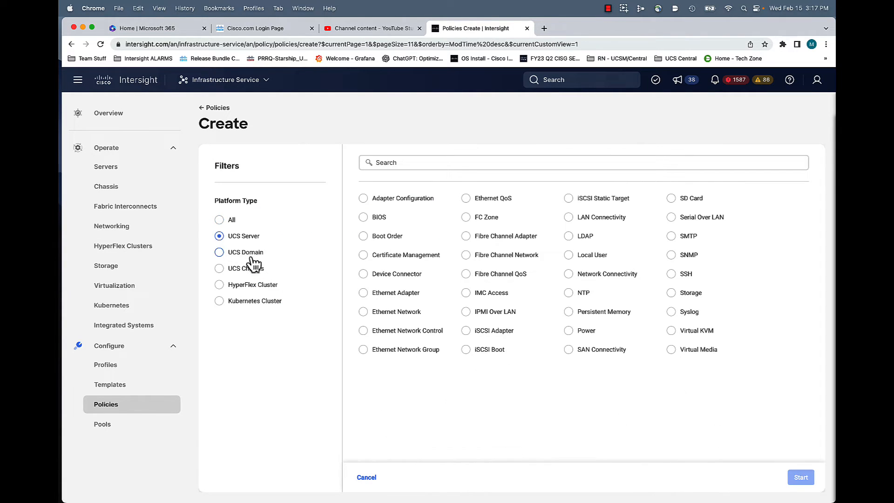
{"action": "left_click", "coordinate": [570, 352]}
{"action": "left_click", "coordinate": [802, 477]}
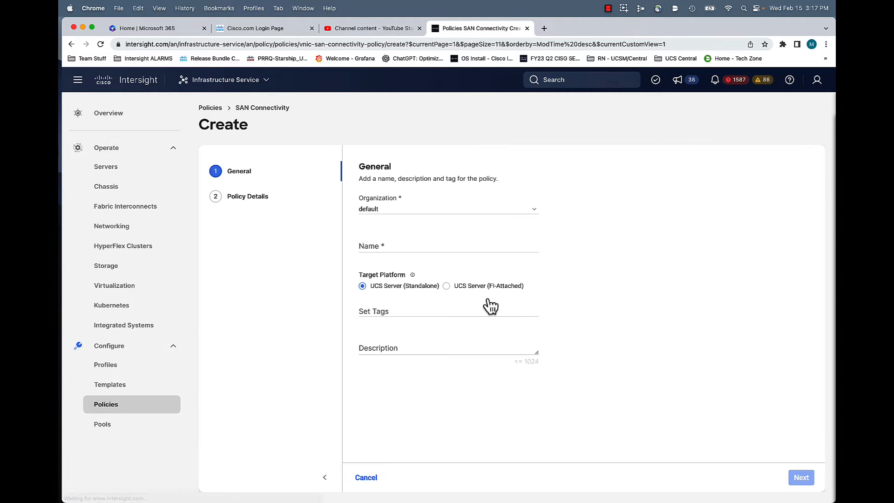
Name the SAN Connectivity policy Demo-SAN-UseCase-3, target UCS Server (FI-Attached), and proceed to its policy details
{"action": "left_click", "coordinate": [392, 244]}
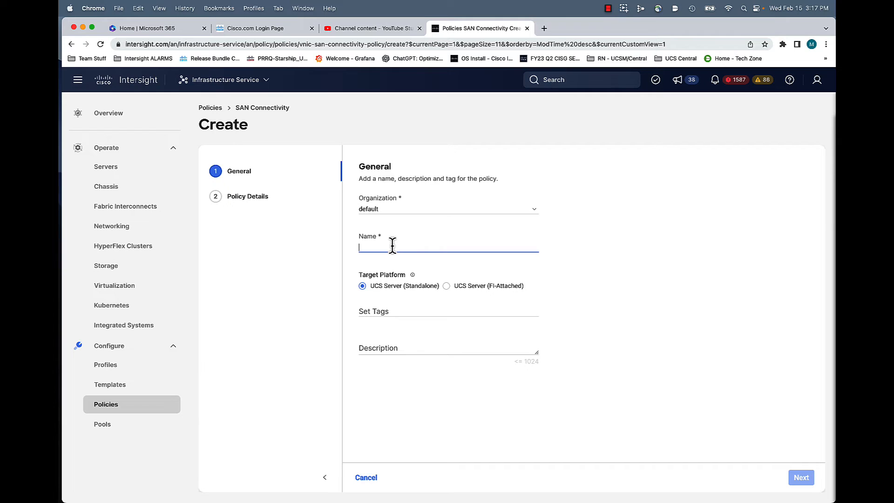
{"action": "type", "text": "Demo-SAN-UseCase-3"}
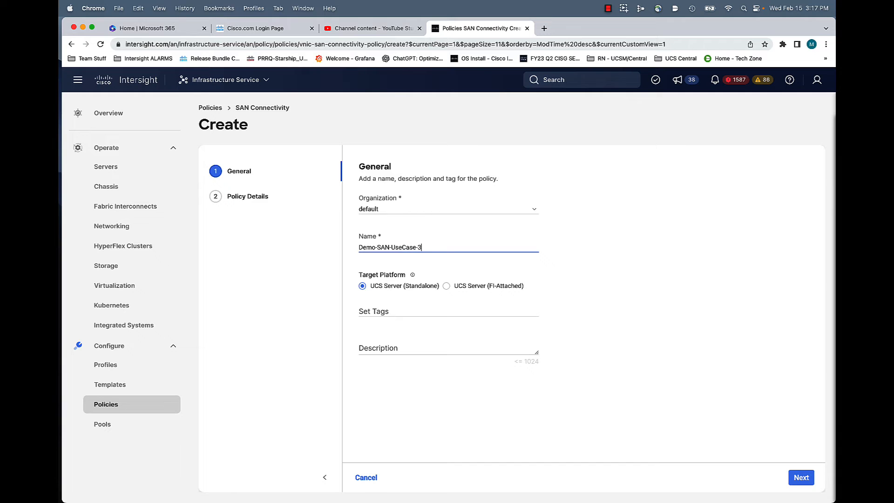
{"action": "left_click", "coordinate": [446, 286]}
{"action": "left_click", "coordinate": [803, 479]}
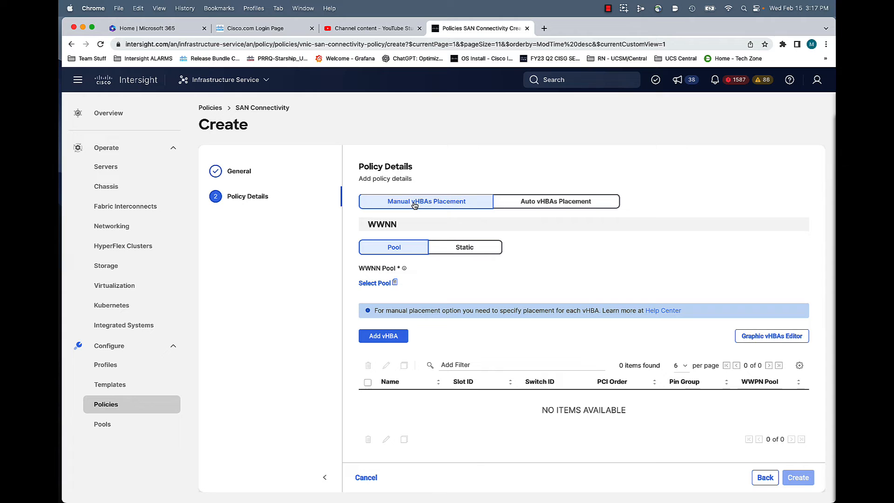
Assign B26-MF-WWNN-Pool as the WWNN pool of the SAN connectivity policy
{"action": "left_click", "coordinate": [373, 284]}
{"action": "left_click", "coordinate": [699, 159]}
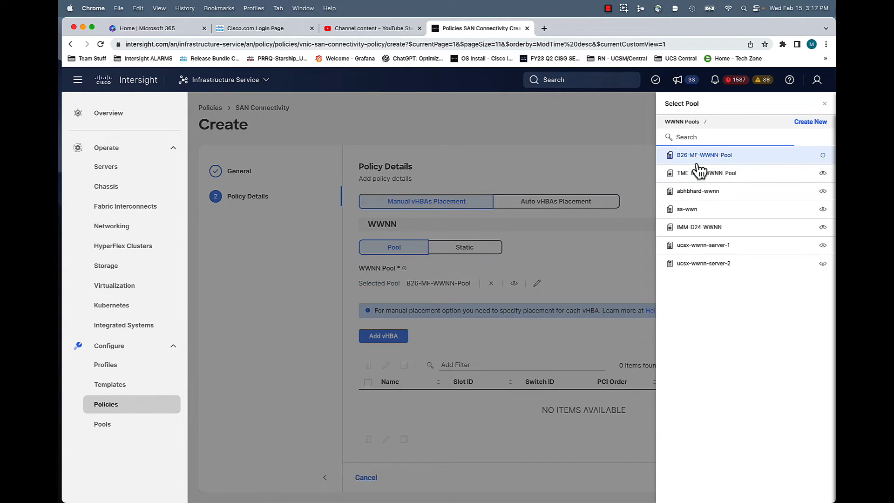
{"action": "scroll", "coordinate": [664, 285], "scroll_direction": "down", "scroll_amount": 1}
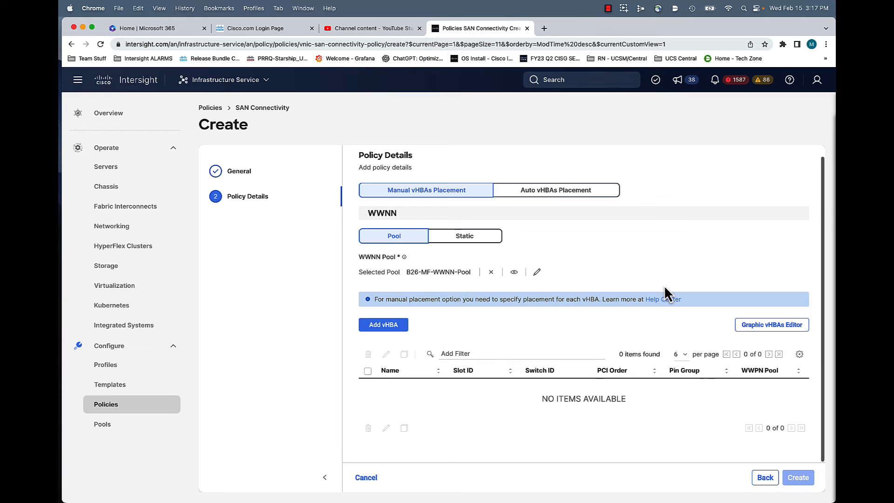
Start a new vHBA named vhba0 and assign it the WWPN pool B26-MF-WWPN-A
{"action": "left_click", "coordinate": [391, 327]}
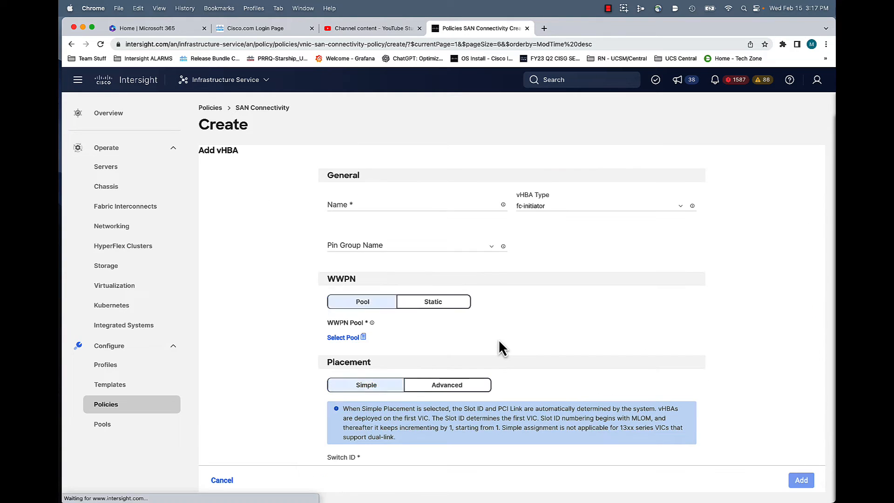
{"action": "left_click", "coordinate": [367, 205]}
{"action": "type", "text": "vhba0"}
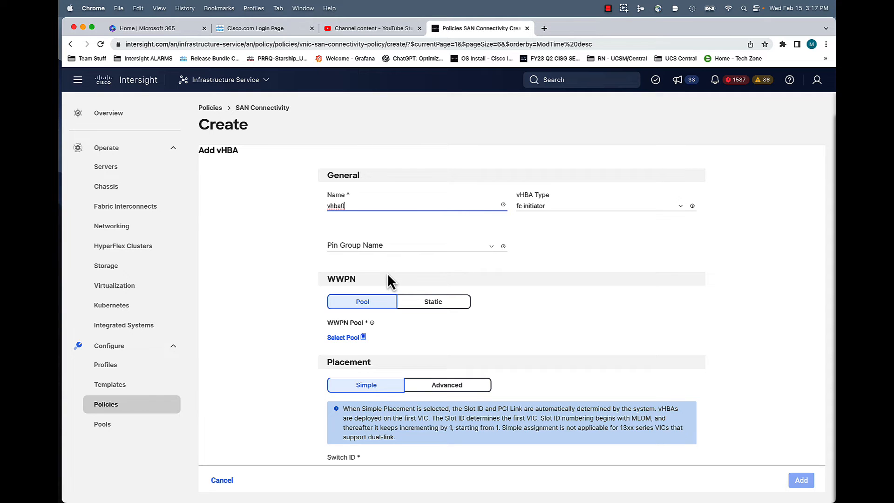
{"action": "left_click", "coordinate": [349, 340]}
{"action": "left_click", "coordinate": [704, 155]}
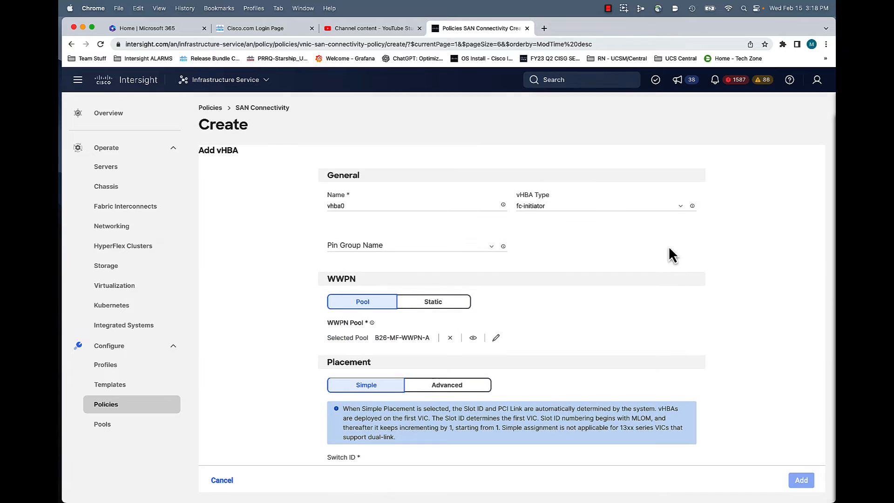
Switch vhba0 to advanced placement and set its slot ID to MLOM
{"action": "scroll", "coordinate": [618, 328], "scroll_direction": "down", "scroll_amount": 4}
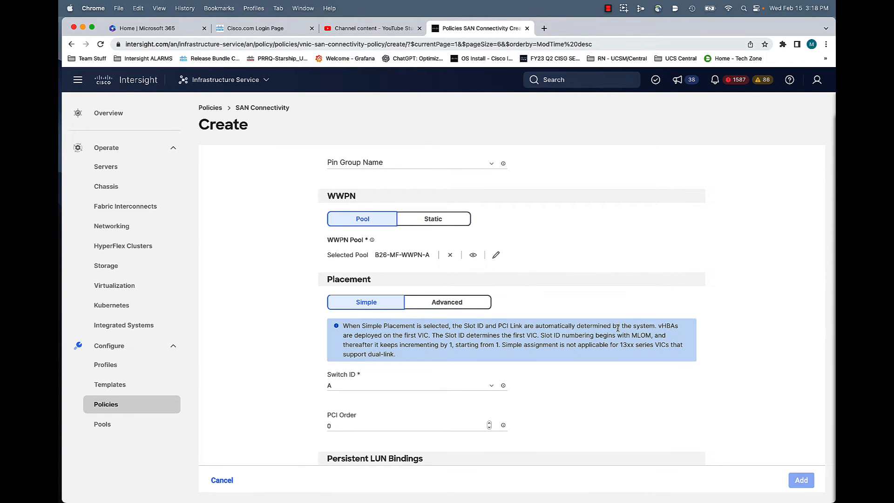
{"action": "scroll", "coordinate": [600, 351], "scroll_direction": "down", "scroll_amount": 2}
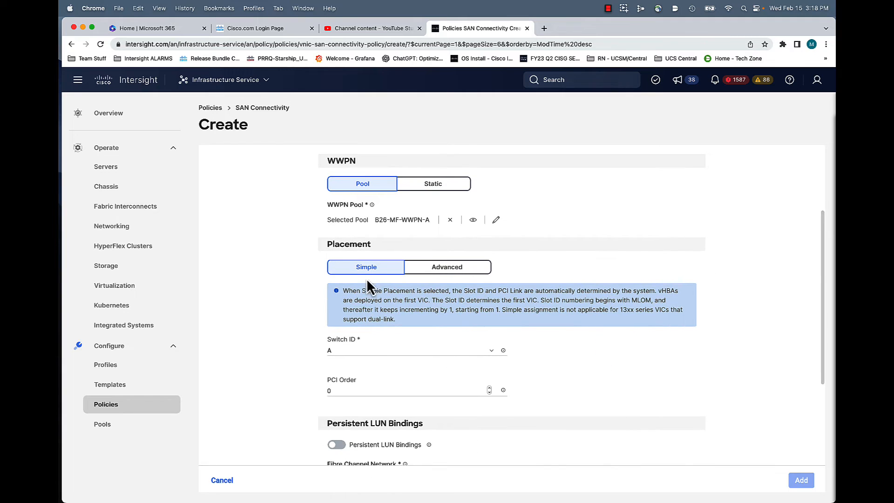
{"action": "left_click", "coordinate": [438, 274]}
{"action": "left_click", "coordinate": [376, 297]}
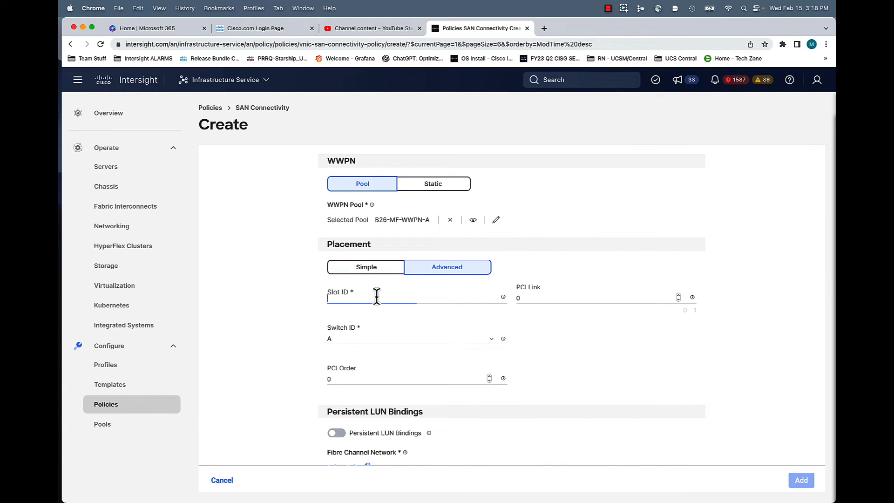
{"action": "type", "text": "MLOM"}
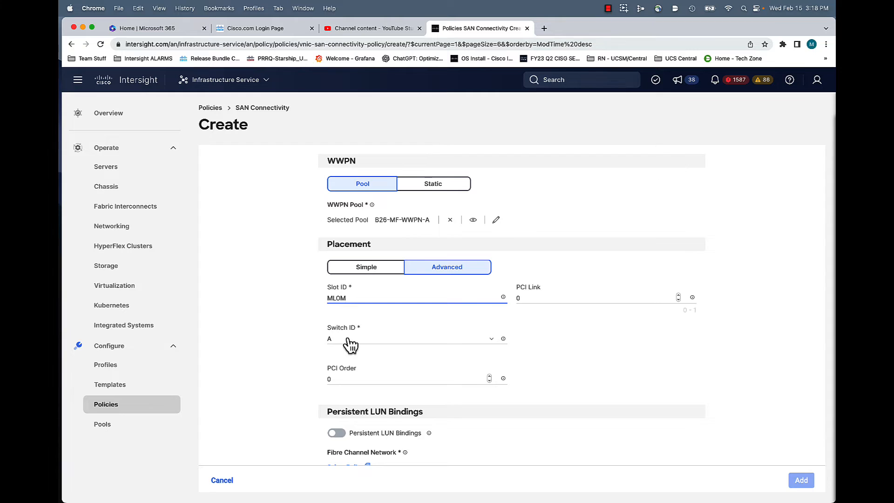
Assign the Fibre Channel Network policy B26-MF-FC-Net-A and the Fibre Channel QoS policy B26-MF-FC-QoS to vhba0
{"action": "scroll", "coordinate": [351, 345], "scroll_direction": "down", "scroll_amount": 1}
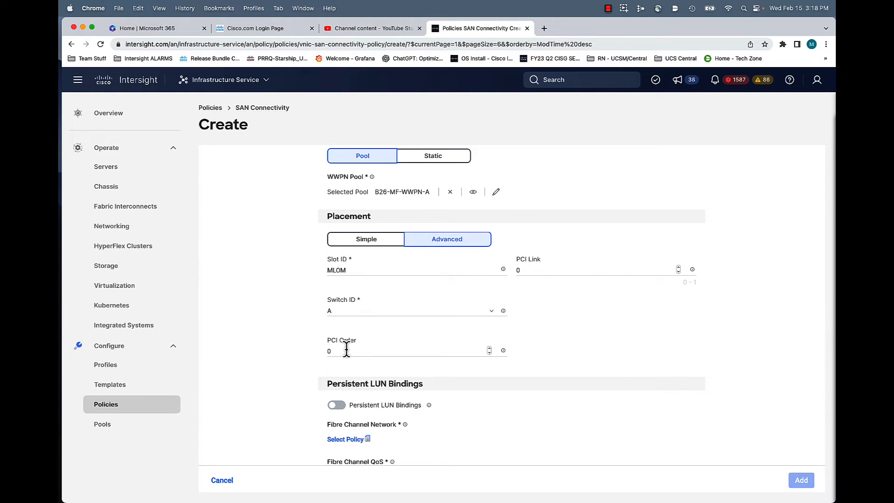
{"action": "left_click", "coordinate": [347, 441]}
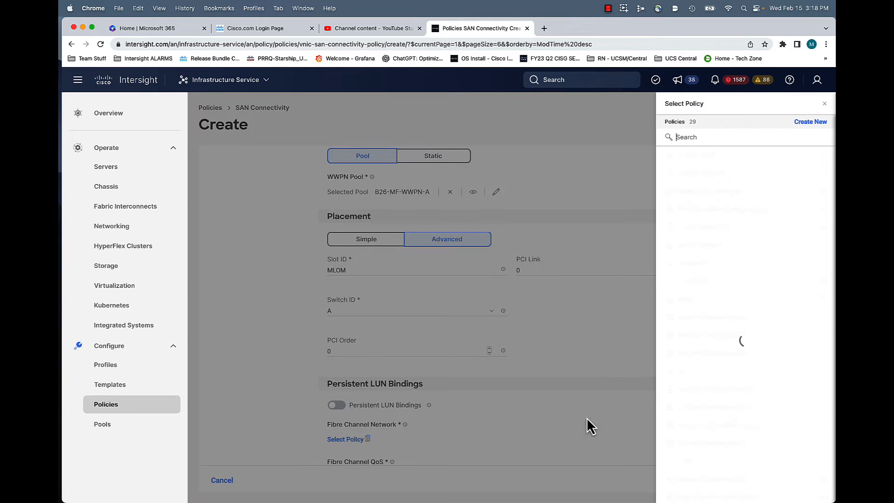
{"action": "left_click", "coordinate": [697, 158]}
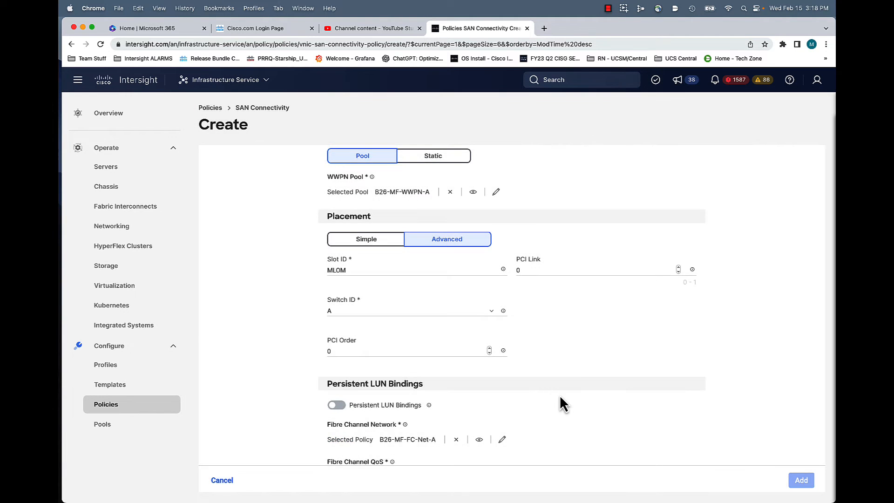
{"action": "scroll", "coordinate": [559, 394], "scroll_direction": "down", "scroll_amount": 3}
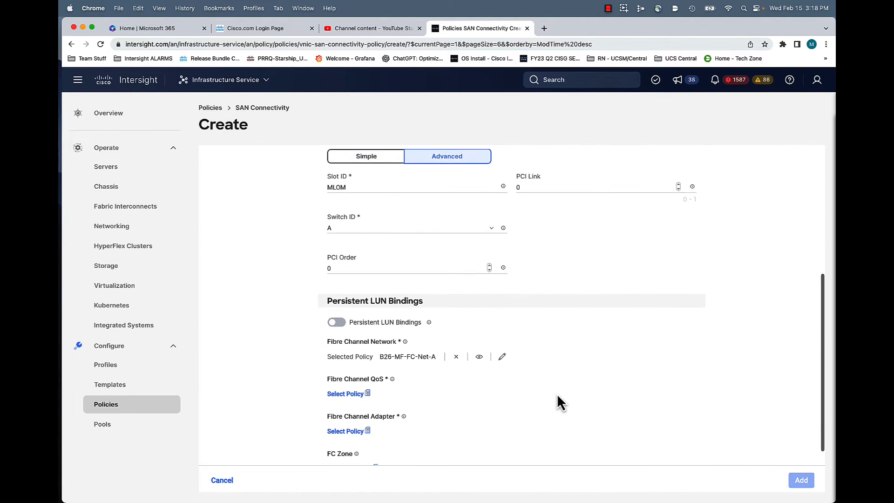
{"action": "left_click", "coordinate": [357, 384]}
{"action": "left_click", "coordinate": [690, 160]}
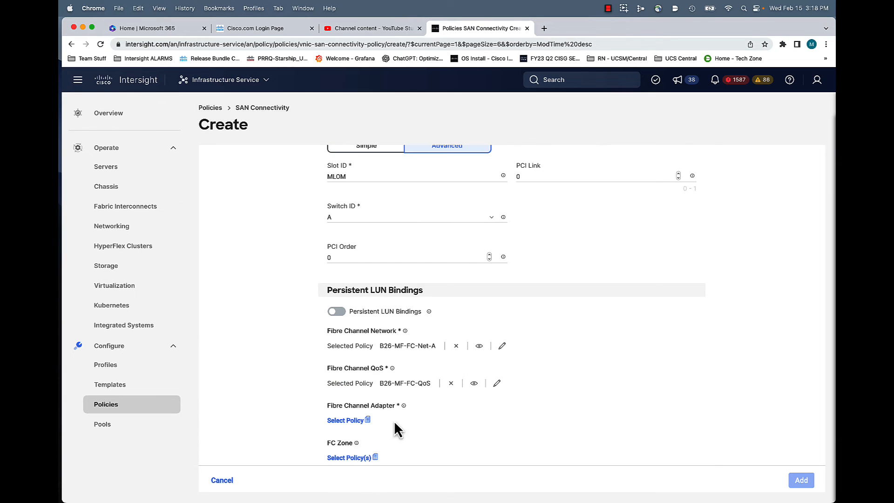
Set the Fibre Channel Adapter policy of vhba0 to B26-MF-FC-Adapter-VM and add the vHBA to the SAN connectivity policy
{"action": "left_click", "coordinate": [347, 420]}
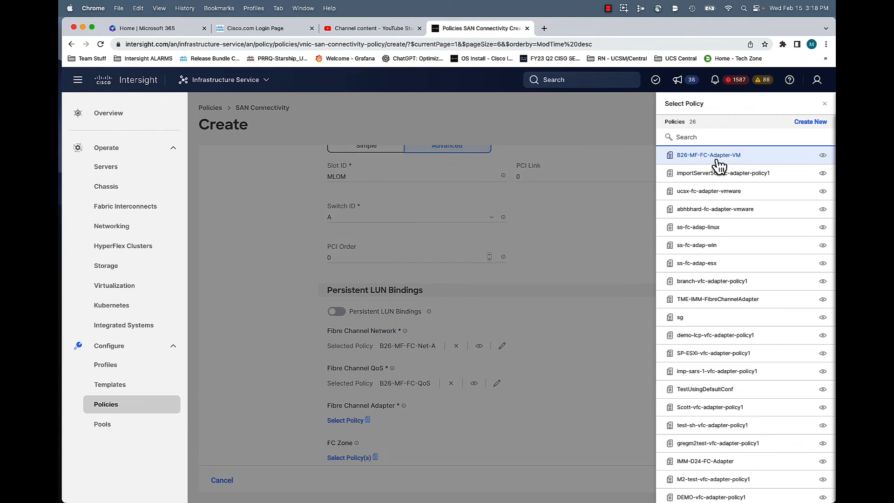
{"action": "left_click", "coordinate": [730, 159]}
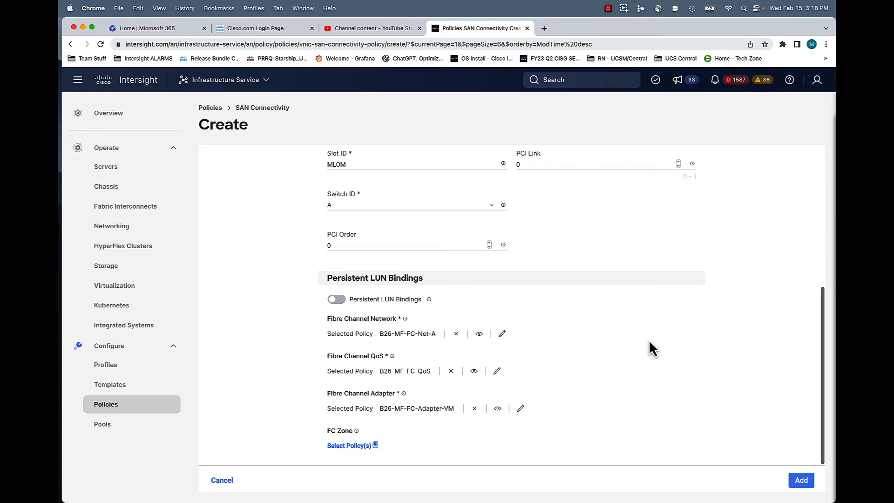
{"action": "scroll", "coordinate": [649, 341], "scroll_direction": "up", "scroll_amount": 5}
{"action": "scroll", "coordinate": [649, 342], "scroll_direction": "down", "scroll_amount": 5}
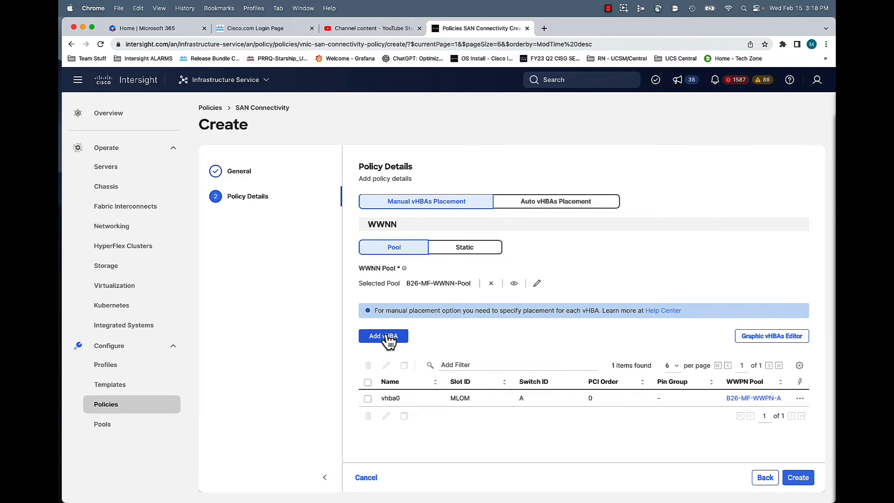
Start a second vHBA named vhba1 and assign it the WWPN pool B26-MF-WWPN-B
{"action": "left_click", "coordinate": [370, 339]}
{"action": "left_click", "coordinate": [404, 201]}
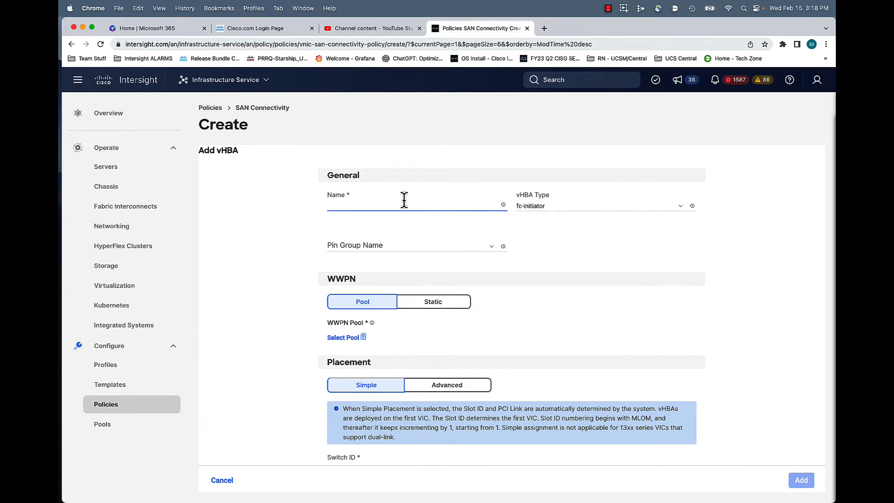
{"action": "type", "text": "vhba1"}
{"action": "left_click", "coordinate": [343, 337]}
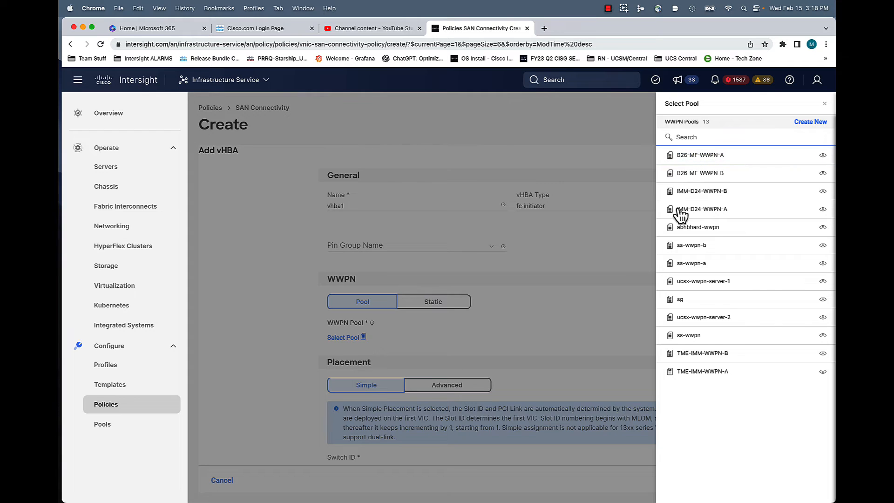
{"action": "left_click", "coordinate": [694, 176]}
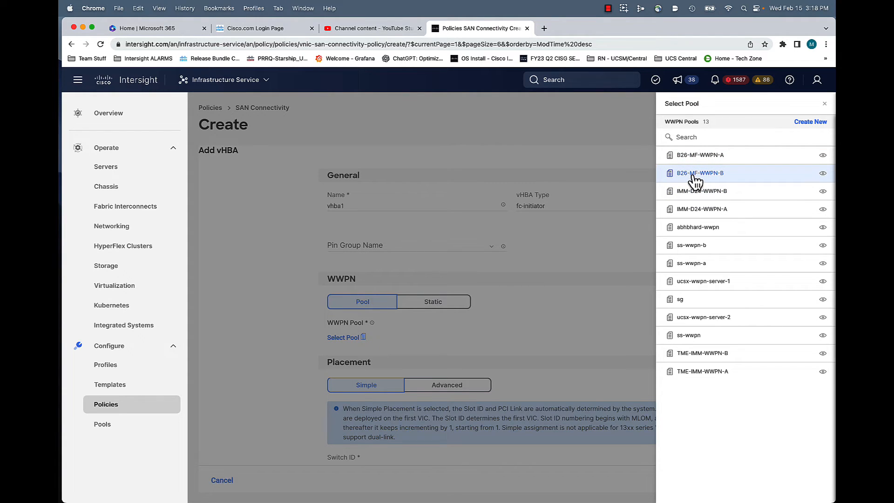
Set the placement of vhba1 to switch ID B and PCI order 1
{"action": "scroll", "coordinate": [603, 320], "scroll_direction": "down", "scroll_amount": 3}
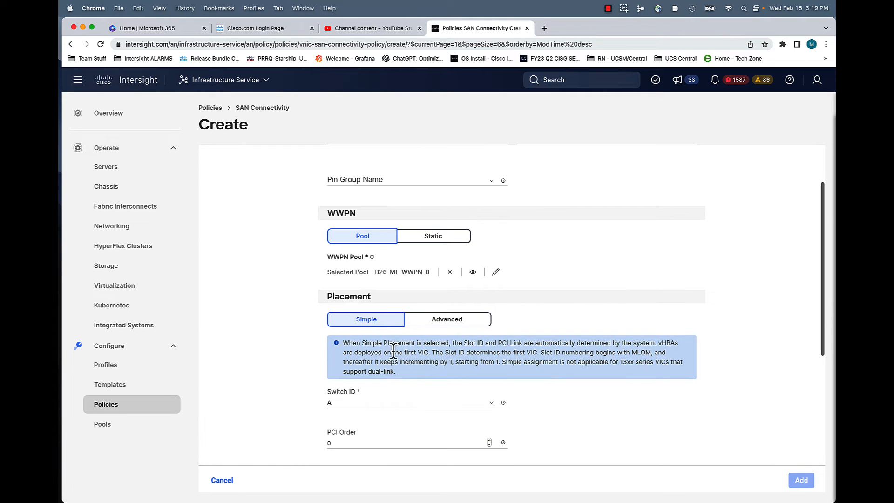
{"action": "left_click", "coordinate": [372, 401]}
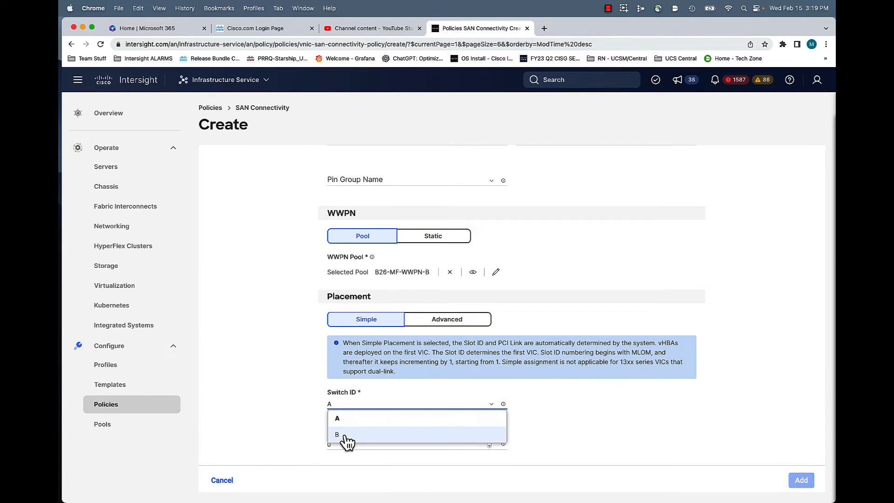
{"action": "left_click", "coordinate": [346, 438]}
{"action": "scroll", "coordinate": [379, 438], "scroll_direction": "down", "scroll_amount": 2}
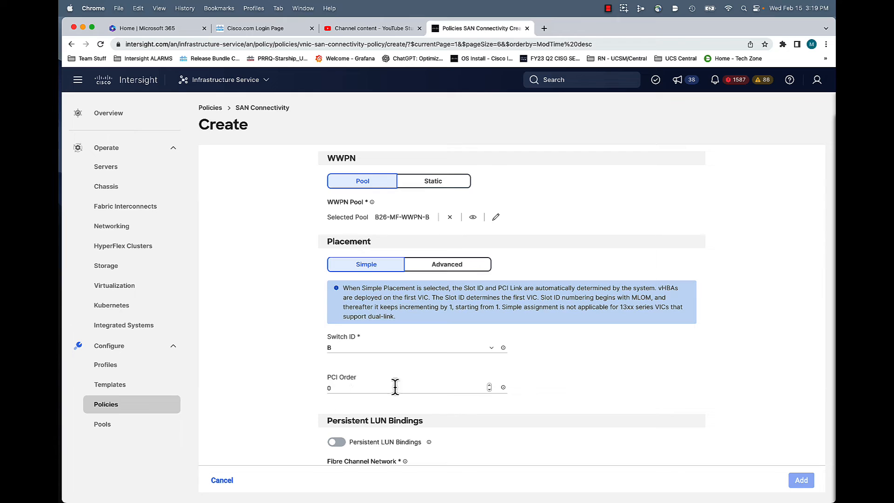
{"action": "left_click", "coordinate": [489, 386]}
{"action": "scroll", "coordinate": [392, 390], "scroll_direction": "up", "scroll_amount": 1}
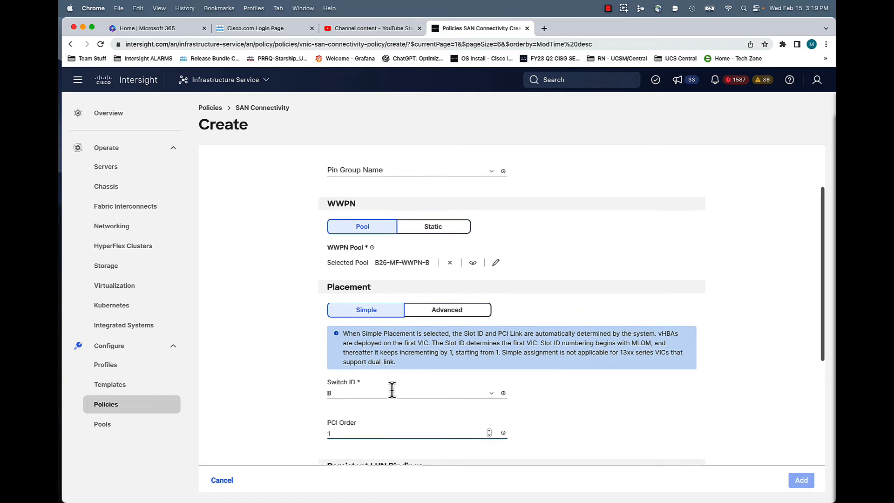
{"action": "scroll", "coordinate": [392, 390], "scroll_direction": "up", "scroll_amount": 2}
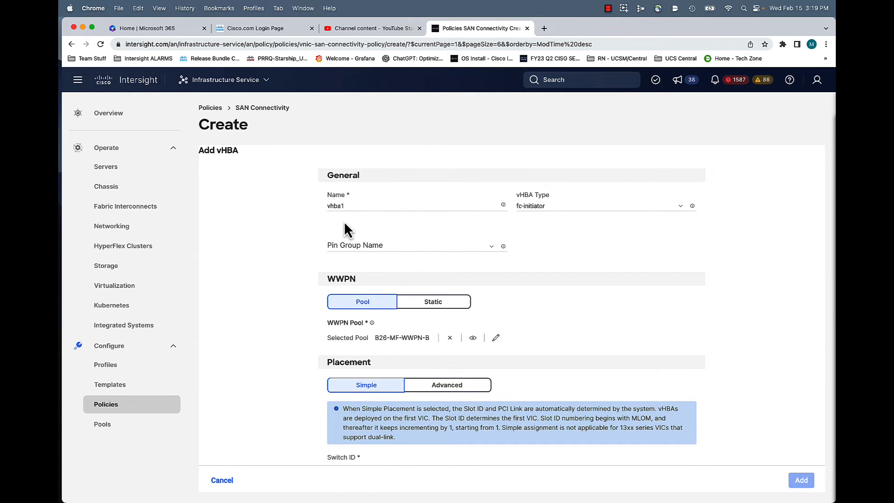
Assign the Fibre Channel Network policy B26-MF-FC-Net-B and the Fibre Channel QoS policy B26-MF-FC-QoS to vhba1
{"action": "scroll", "coordinate": [354, 261], "scroll_direction": "down", "scroll_amount": 3}
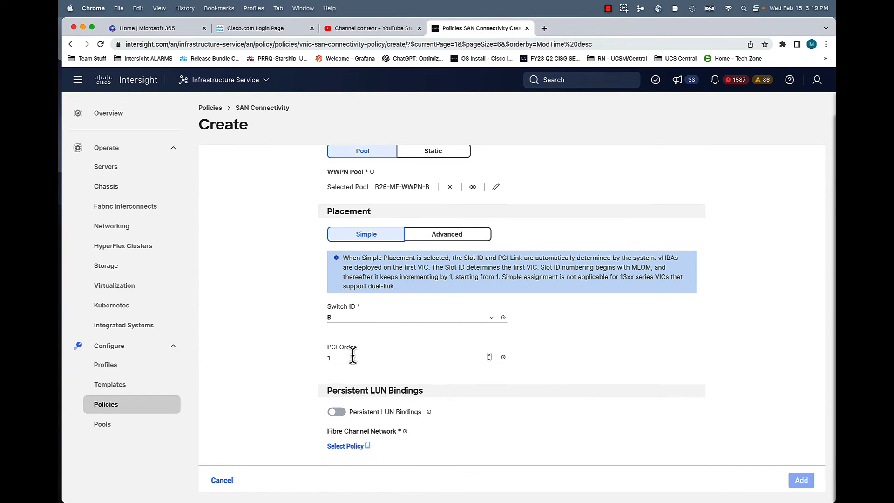
{"action": "scroll", "coordinate": [353, 357], "scroll_direction": "down", "scroll_amount": 2}
{"action": "left_click", "coordinate": [347, 372]}
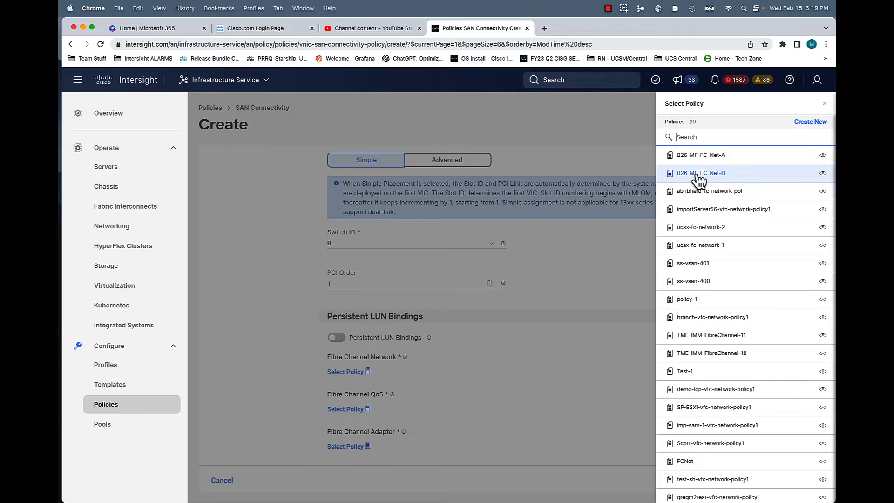
{"action": "left_click", "coordinate": [700, 174]}
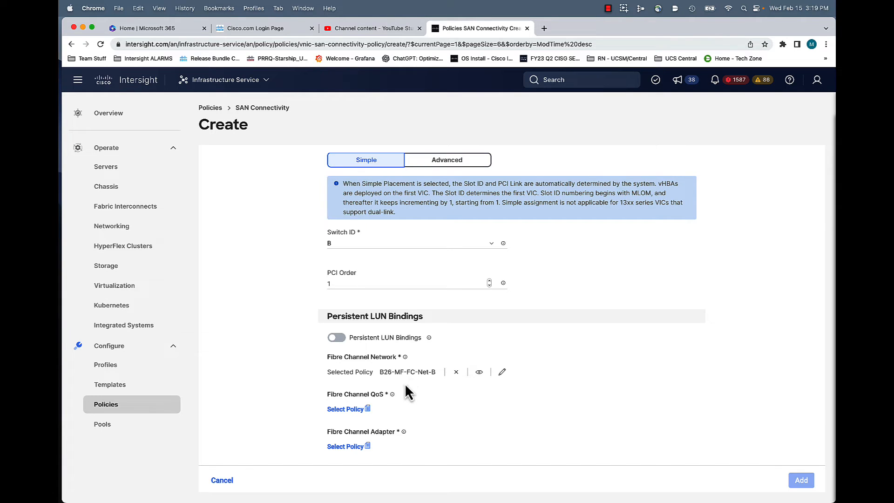
{"action": "left_click", "coordinate": [346, 410]}
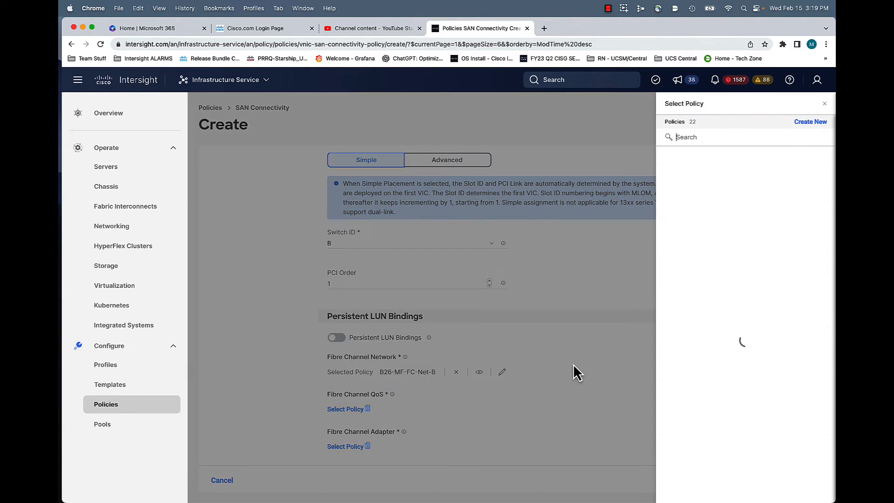
{"action": "left_click", "coordinate": [719, 157]}
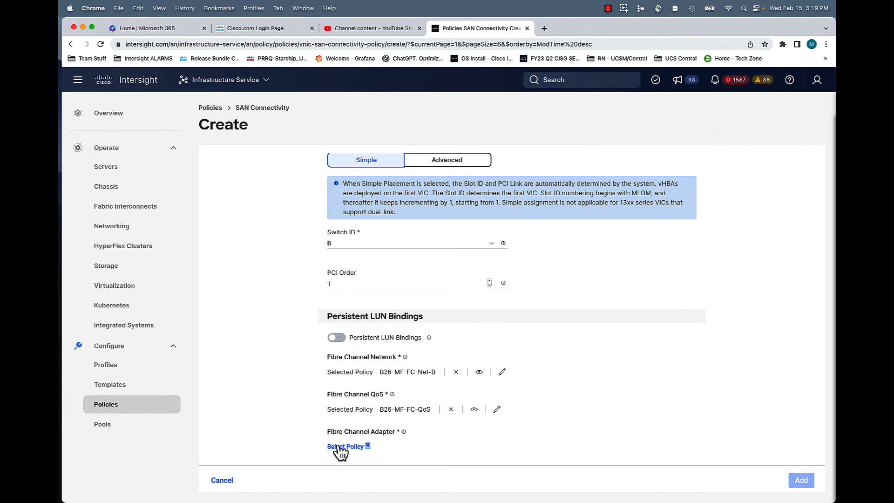
Set the Fibre Channel Adapter policy of vhba1 to B26-MF-FC-Adapter-VM and add the vHBA to the SAN connectivity policy
{"action": "left_click", "coordinate": [346, 446]}
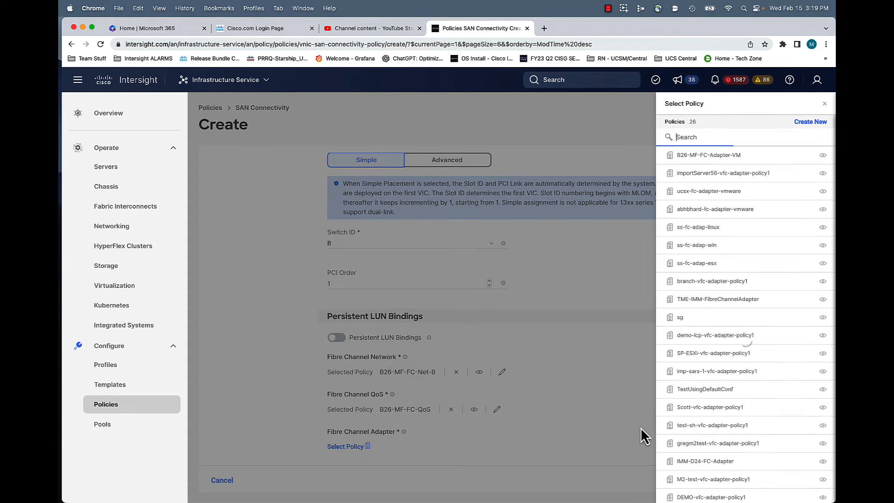
{"action": "left_click", "coordinate": [710, 157]}
{"action": "scroll", "coordinate": [634, 320], "scroll_direction": "down", "scroll_amount": 2}
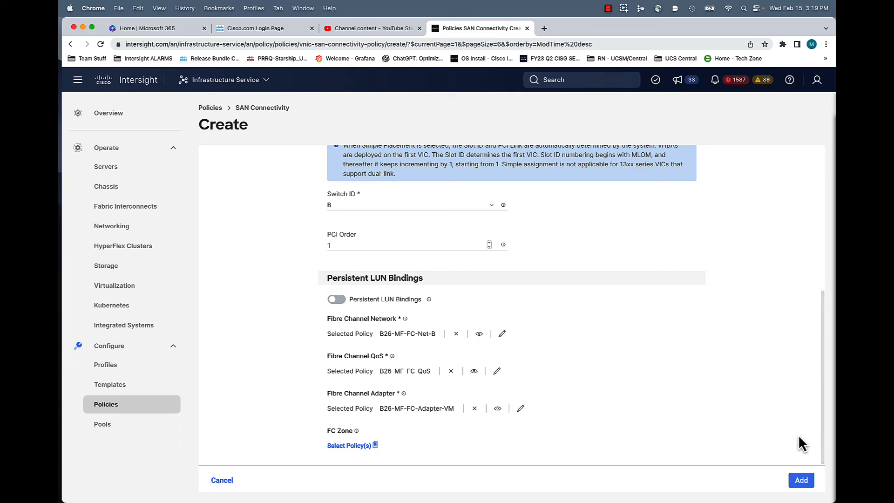
{"action": "left_click", "coordinate": [800, 479]}
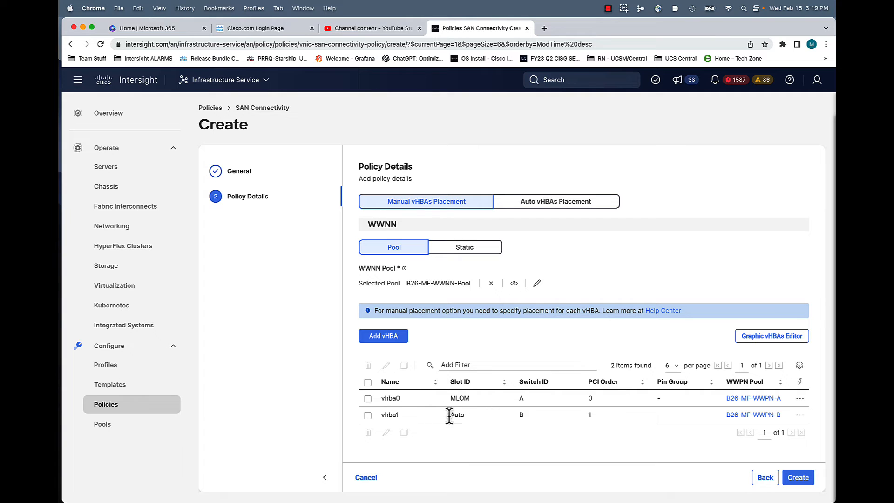
Change vhba1 to advanced placement with slot ID MLOM and create the SAN connectivity policy
{"action": "left_click", "coordinate": [367, 415]}
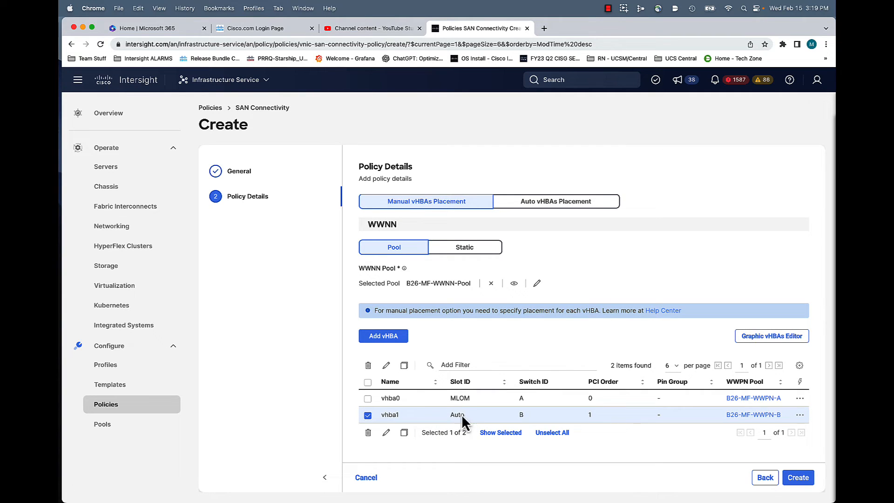
{"action": "left_click", "coordinate": [800, 415]}
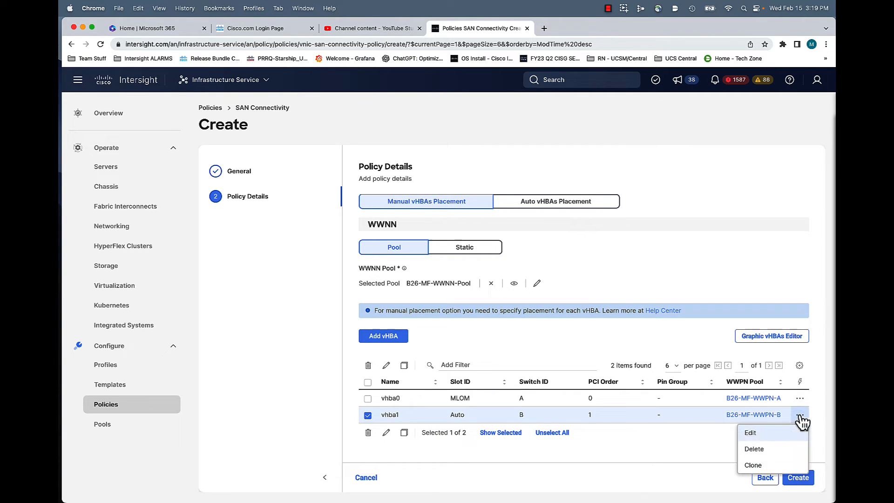
{"action": "left_click", "coordinate": [749, 433]}
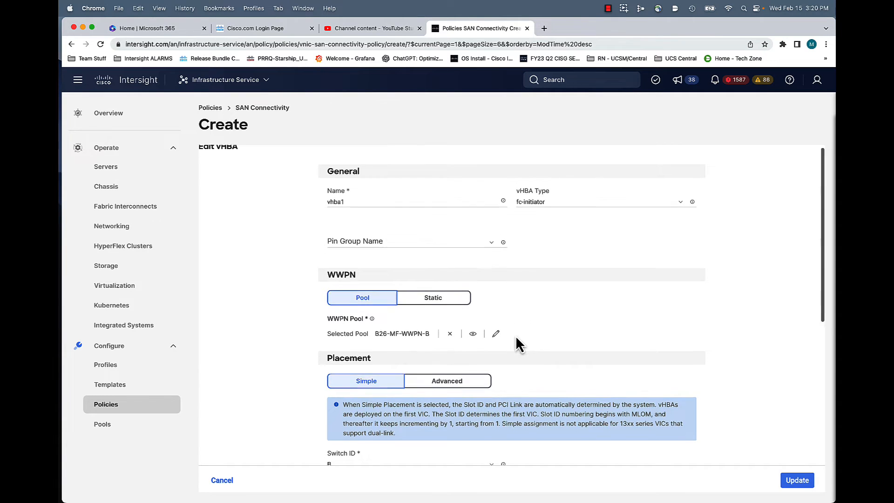
{"action": "scroll", "coordinate": [515, 335], "scroll_direction": "down", "scroll_amount": 1}
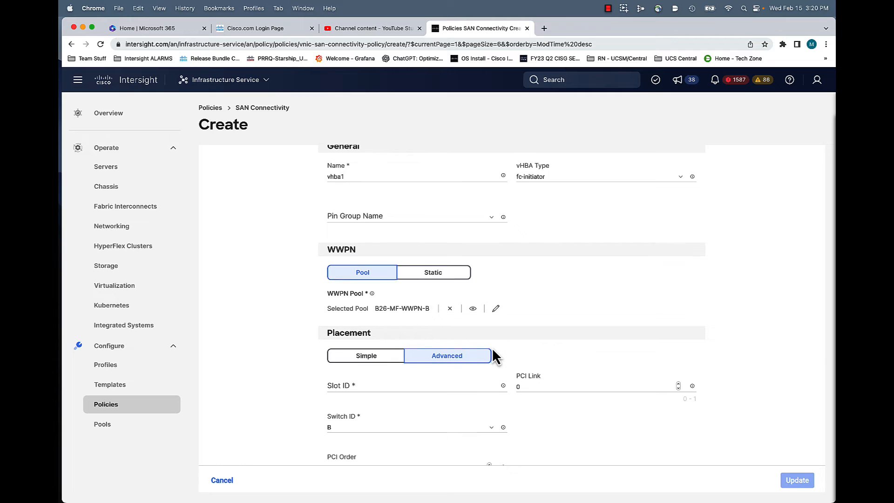
{"action": "scroll", "coordinate": [493, 357], "scroll_direction": "down", "scroll_amount": 3}
{"action": "left_click", "coordinate": [407, 297]}
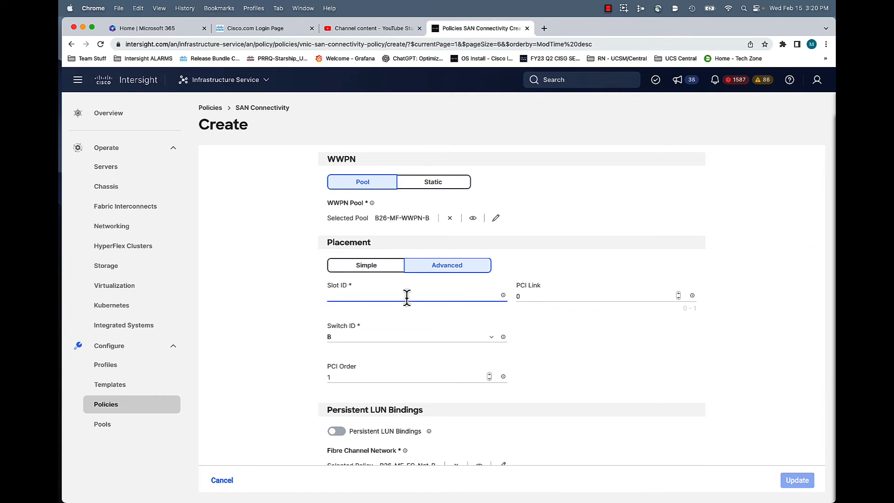
{"action": "type", "text": "MLOM"}
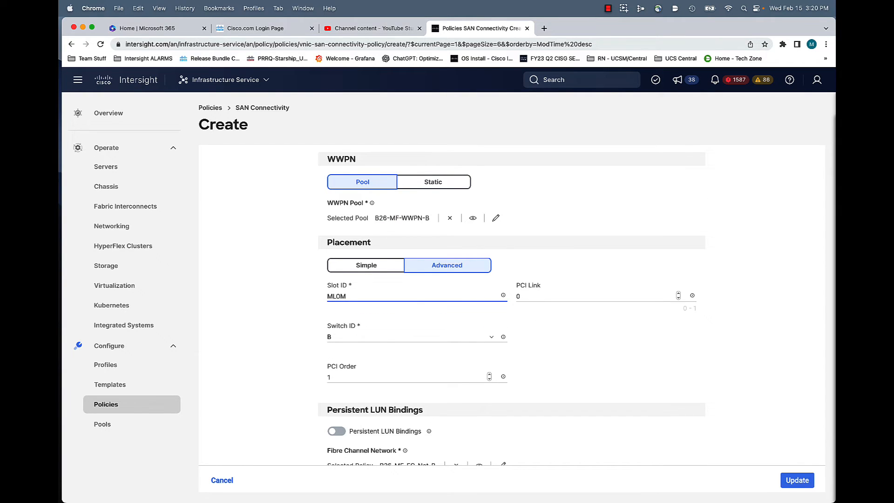
{"action": "left_click", "coordinate": [797, 481]}
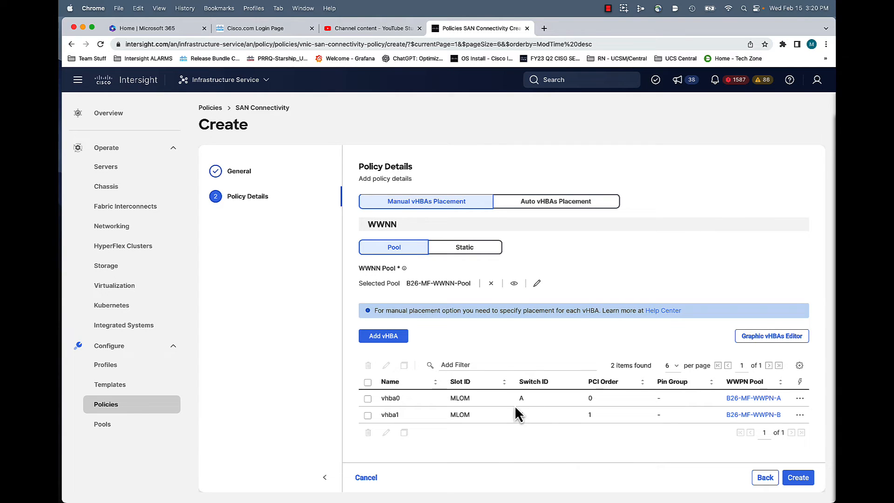
{"action": "left_click", "coordinate": [798, 479]}
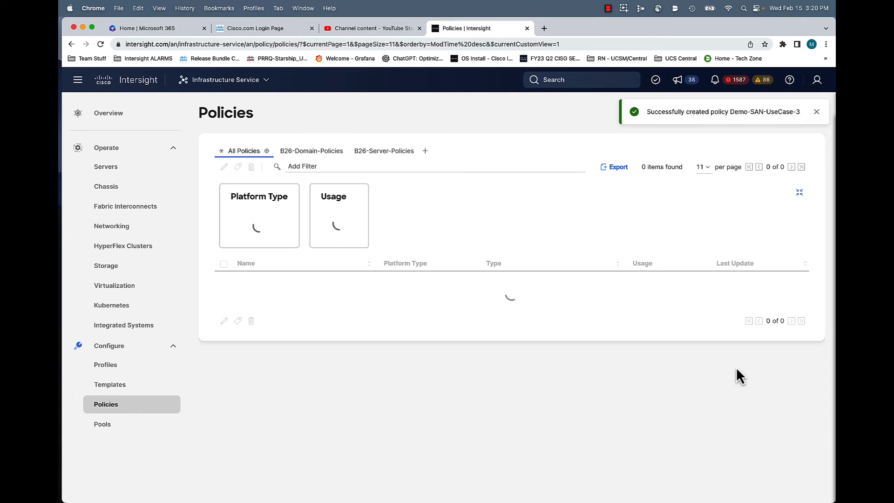
{"action": "left_click", "coordinate": [817, 113]}
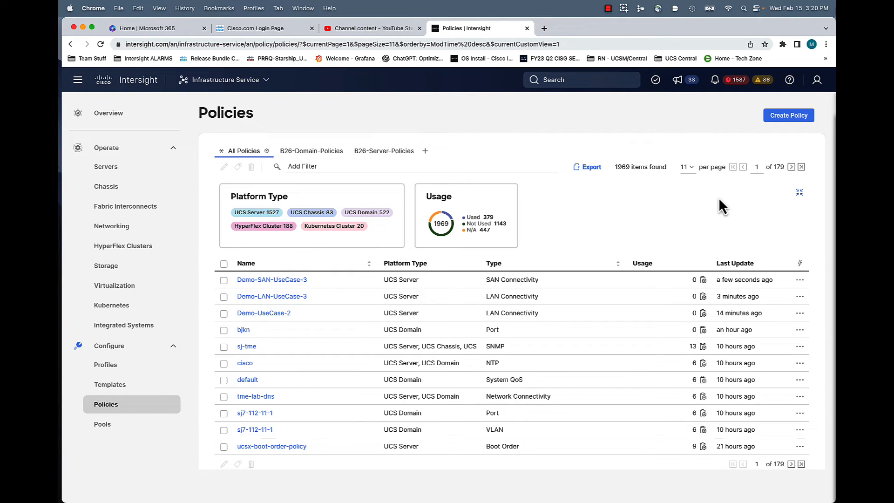
Open the UCS server profile B26-MF-SP-1 from the My Demo SPs view for editing
{"action": "left_click", "coordinate": [114, 368]}
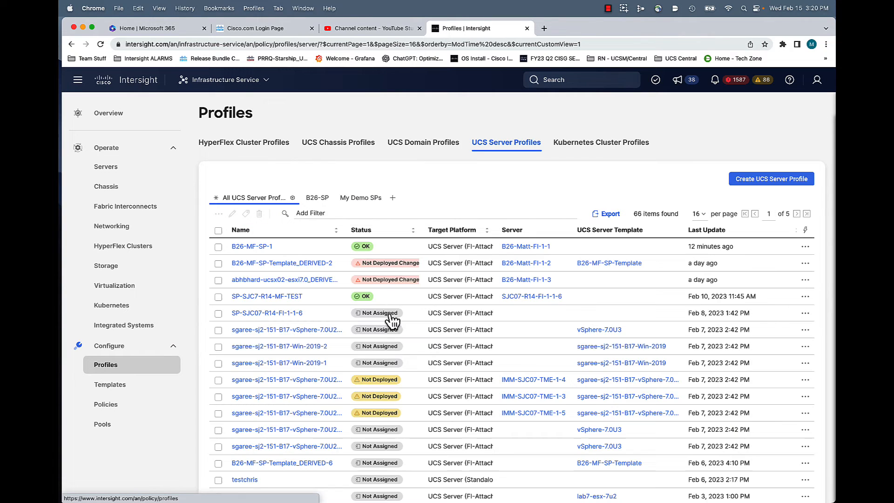
{"action": "left_click", "coordinate": [362, 198]}
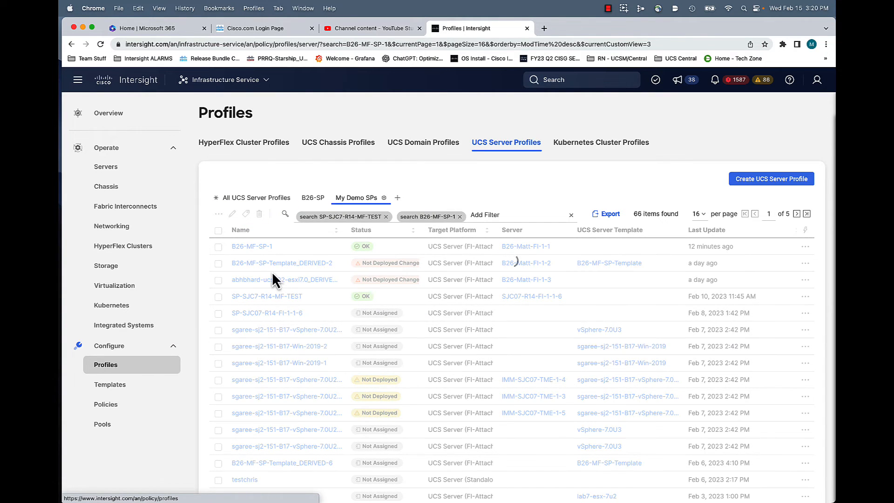
{"action": "left_click", "coordinate": [254, 248]}
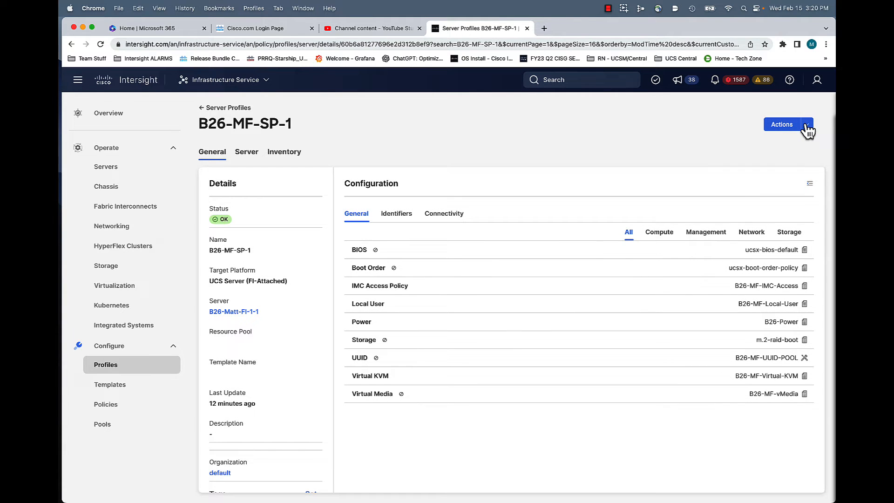
{"action": "left_click", "coordinate": [807, 132]}
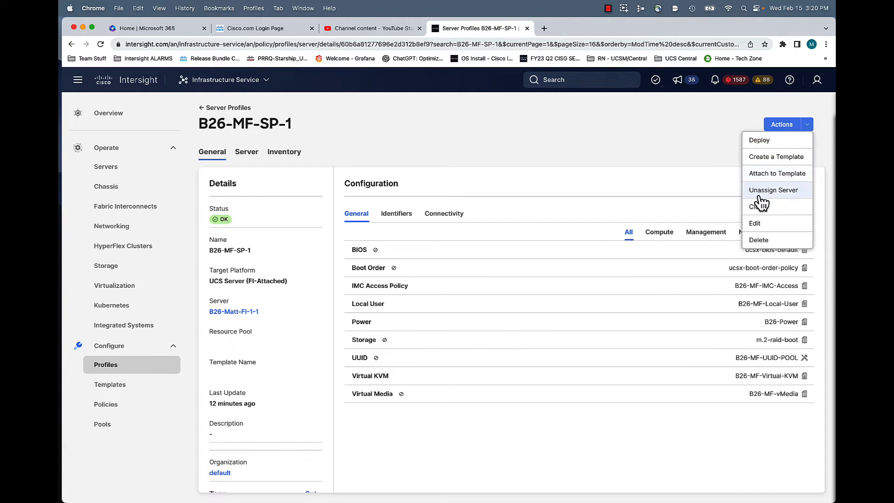
{"action": "left_click", "coordinate": [754, 227]}
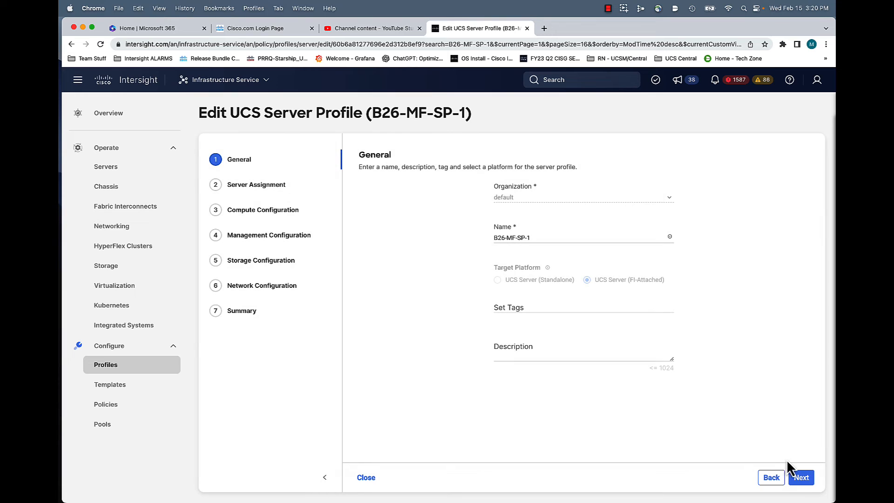
In the profile's network configuration, assign the LAN connectivity policy Demo-LAN-UseCase-3 and the SAN connectivity policy Demo-SAN-UseCase-3
{"action": "left_click", "coordinate": [805, 482]}
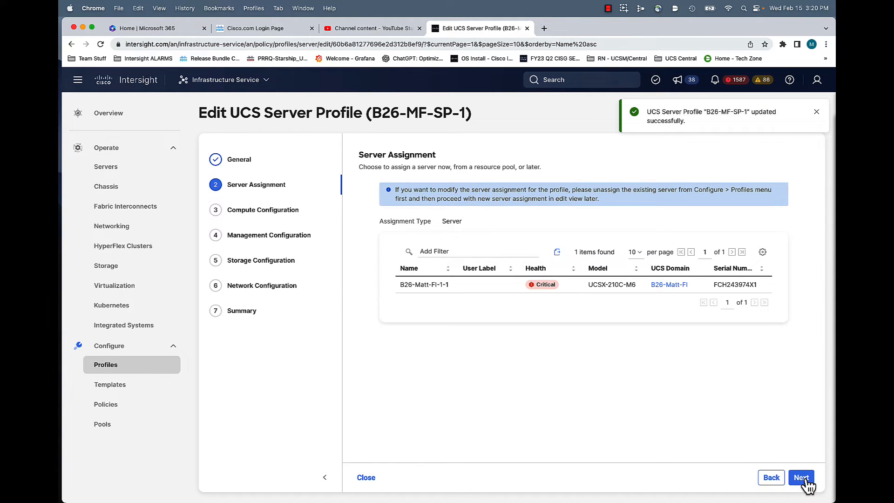
{"action": "left_click", "coordinate": [802, 479]}
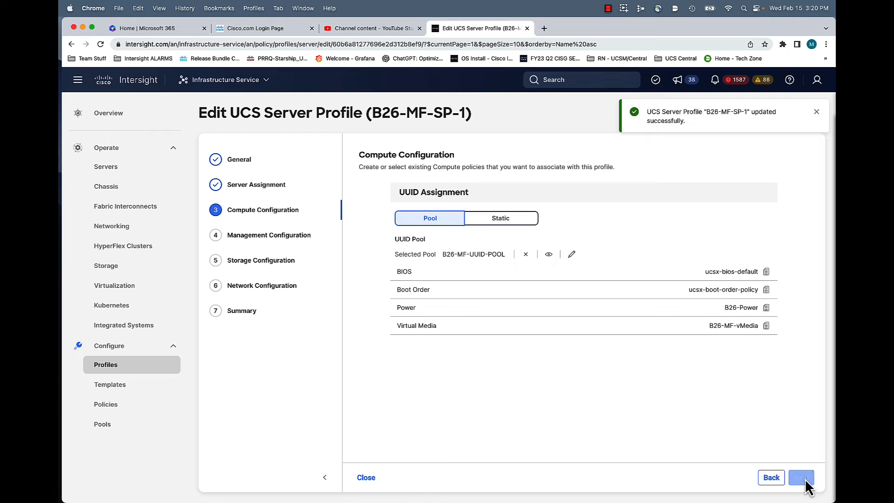
{"action": "left_click", "coordinate": [803, 478]}
{"action": "left_click", "coordinate": [804, 478]}
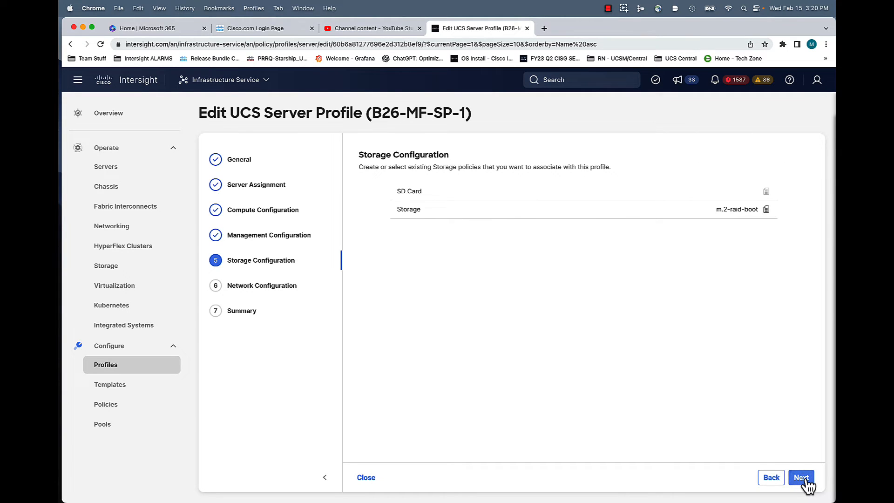
{"action": "left_click", "coordinate": [802, 478]}
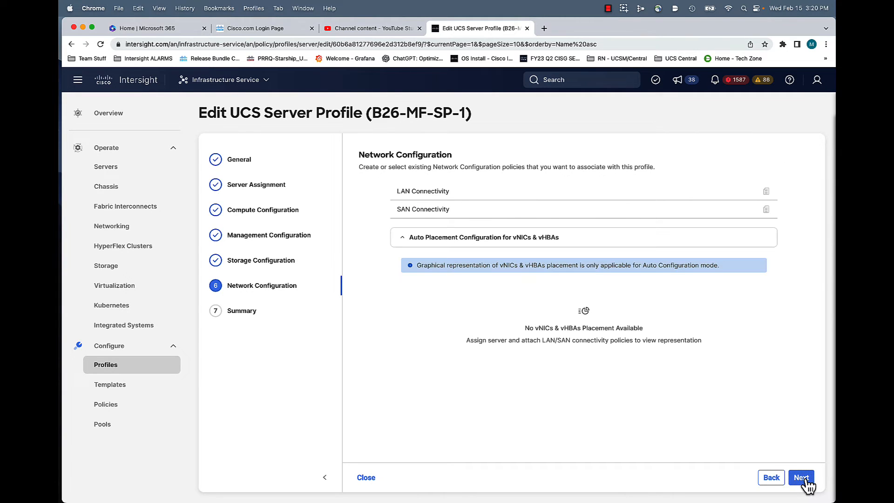
{"action": "left_click", "coordinate": [752, 194]}
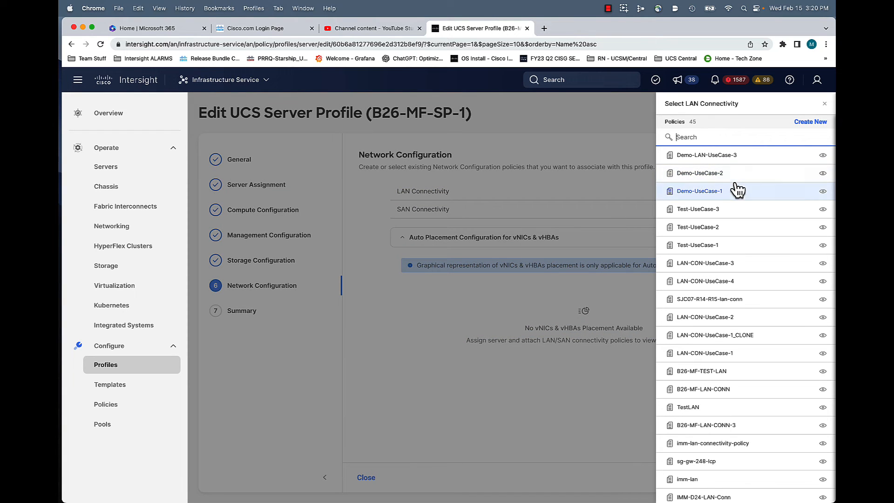
{"action": "left_click", "coordinate": [721, 156]}
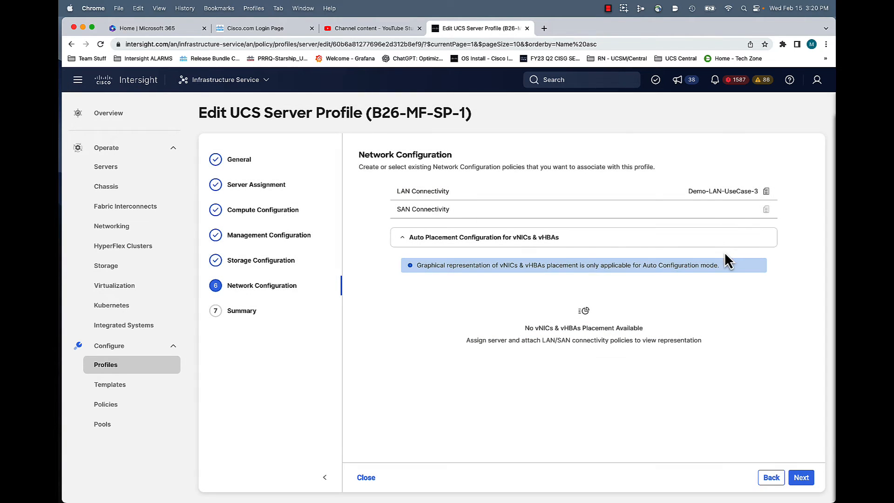
{"action": "left_click", "coordinate": [731, 209]}
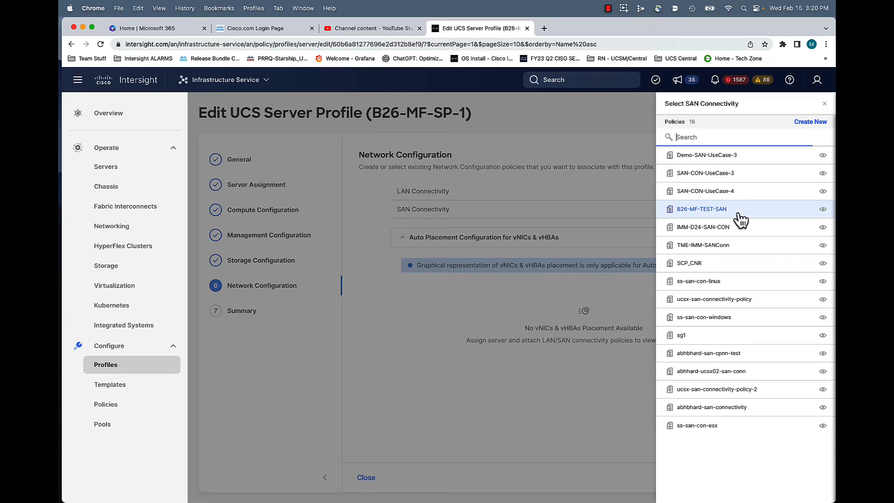
{"action": "left_click", "coordinate": [730, 156]}
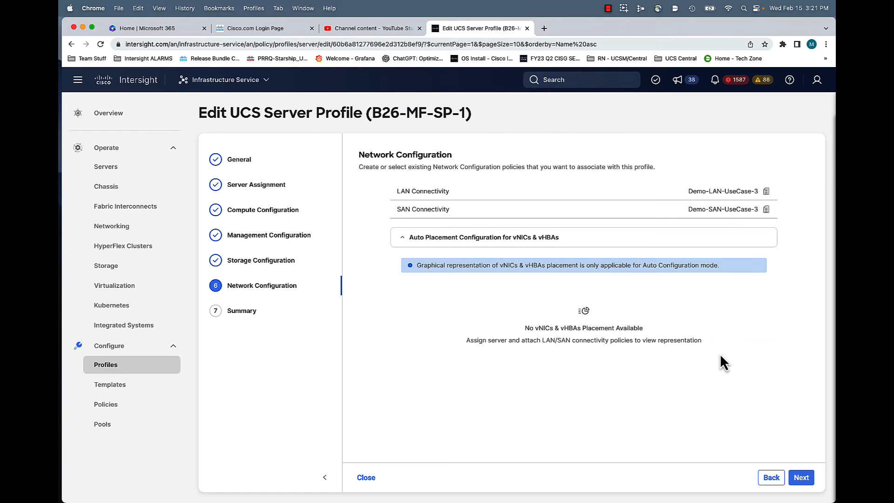
Deploy the server profile B26-MF-SP-1 with its updated network configuration
{"action": "left_click", "coordinate": [802, 478]}
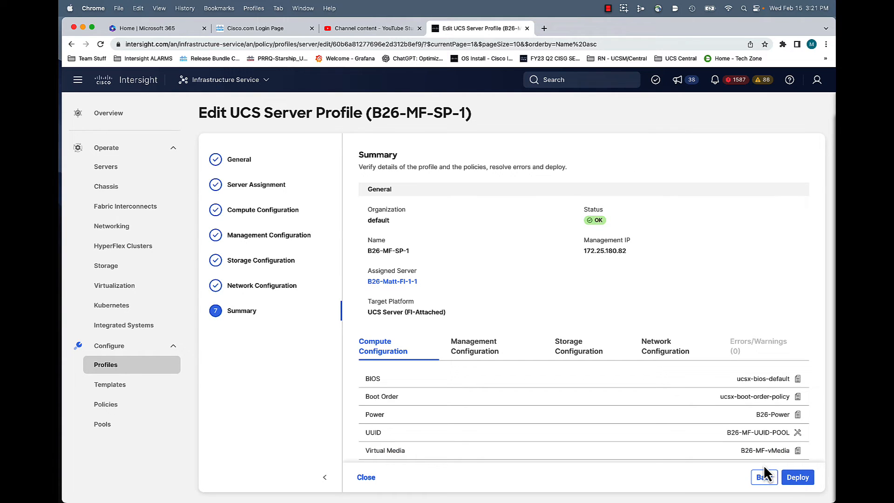
{"action": "left_click", "coordinate": [798, 478]}
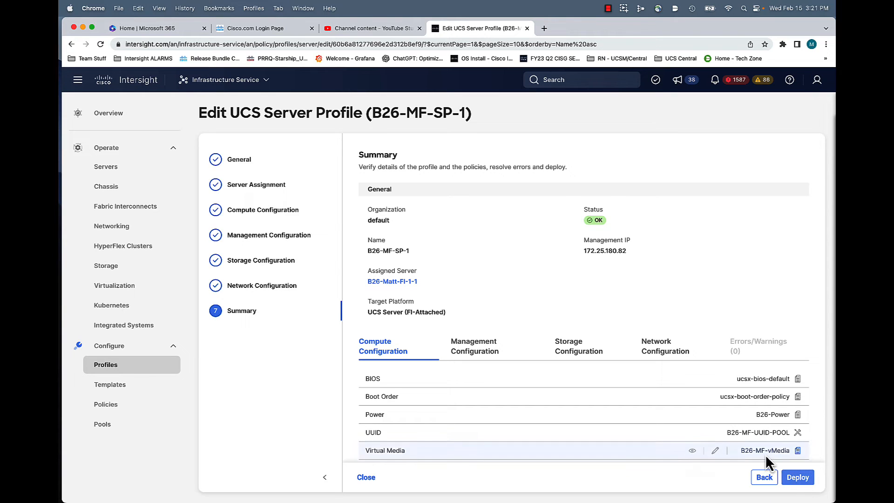
{"action": "left_click", "coordinate": [529, 331]}
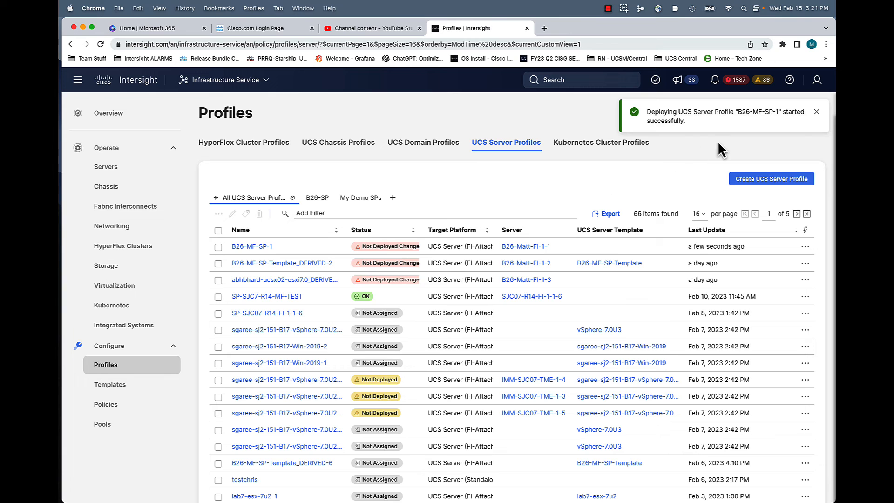
{"action": "left_click", "coordinate": [816, 111]}
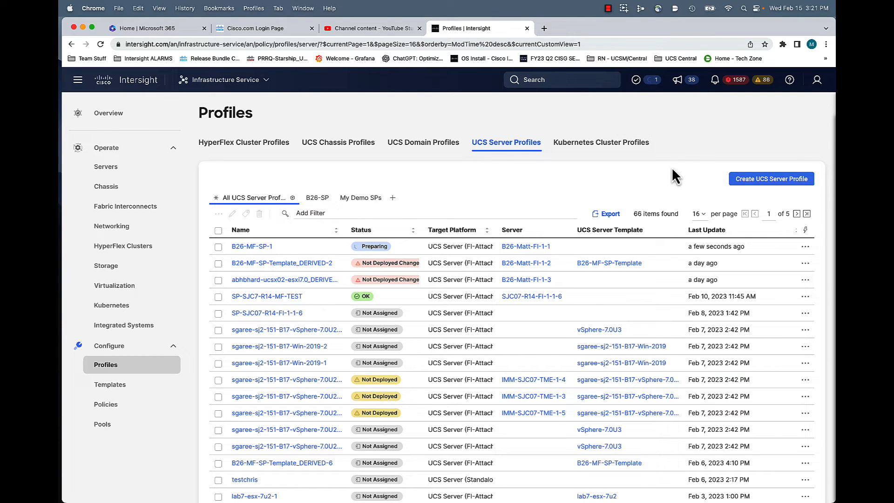
Check the status and execution flow of the in-progress Deploy Server Profile request
{"action": "left_click", "coordinate": [649, 81]}
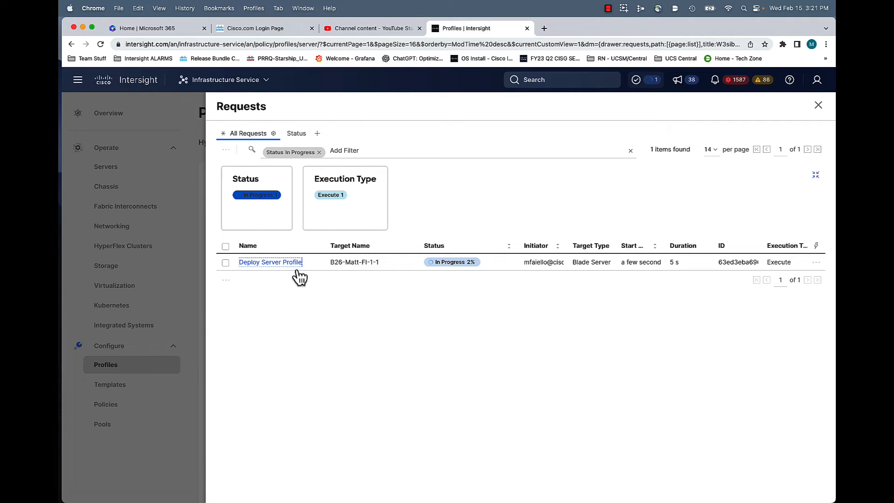
{"action": "left_click", "coordinate": [298, 262]}
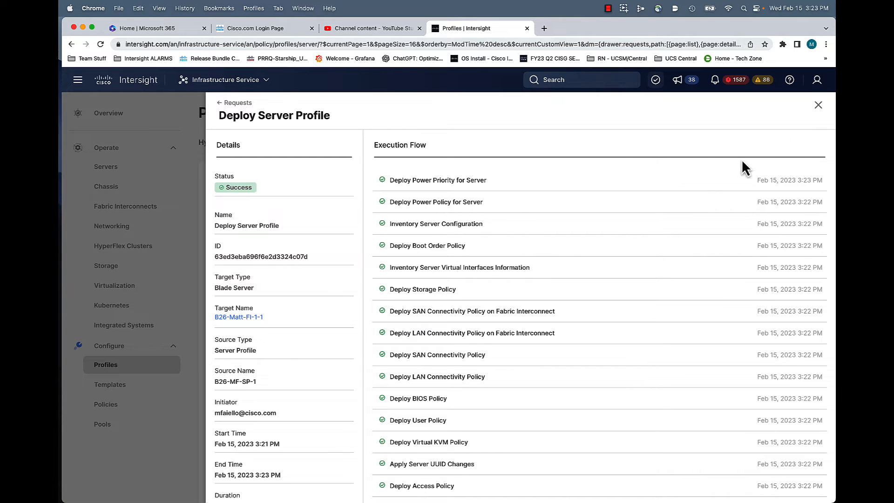
{"action": "left_click", "coordinate": [818, 106]}
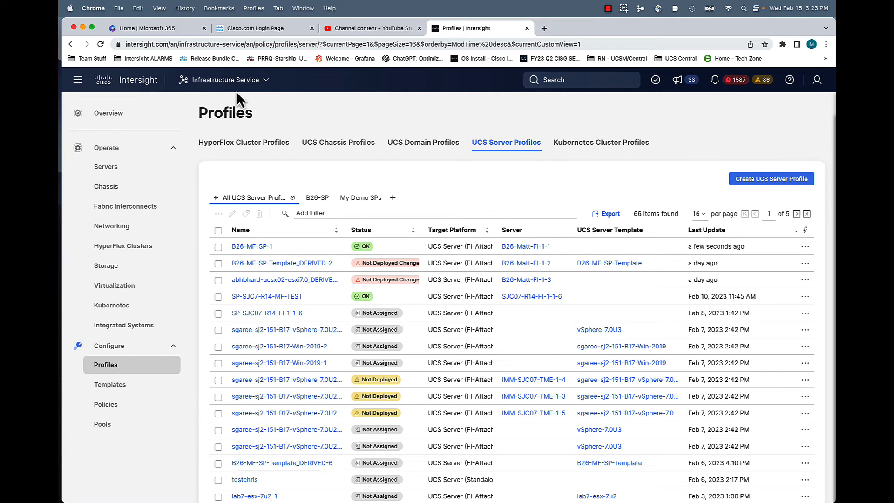
From the My Demo Servers view, examine the vNIC and vHBA connectivity of the server assigned to B26-MF-SP-1
{"action": "left_click", "coordinate": [108, 170]}
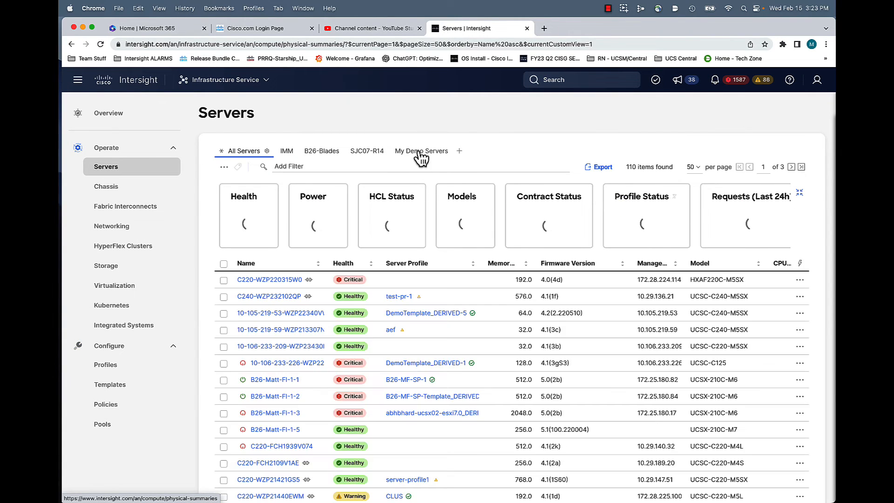
{"action": "left_click", "coordinate": [421, 153]}
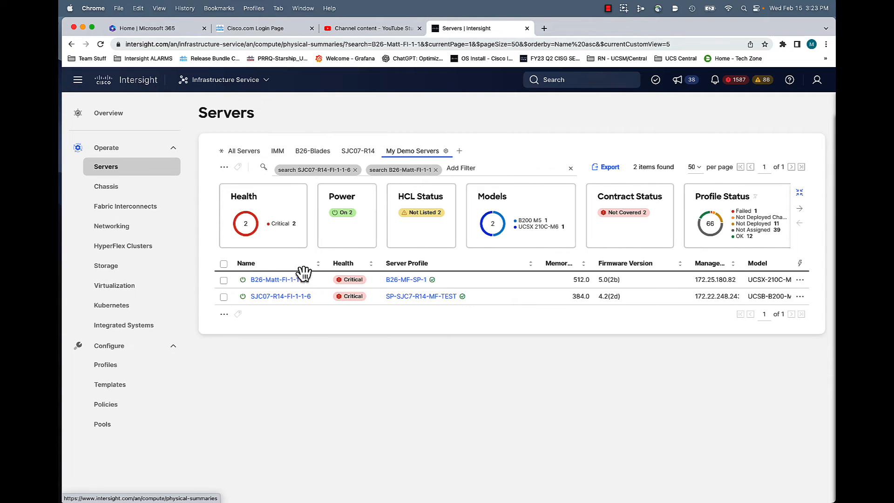
{"action": "left_click", "coordinate": [265, 281]}
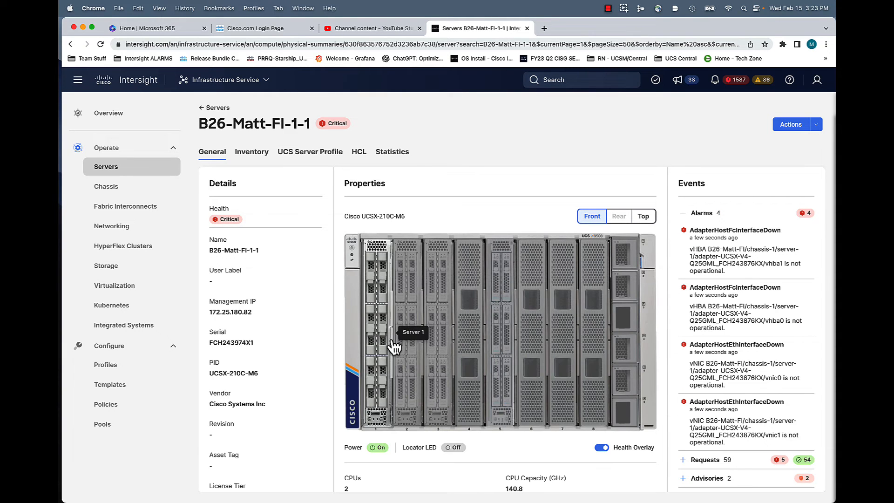
{"action": "left_click", "coordinate": [313, 153]}
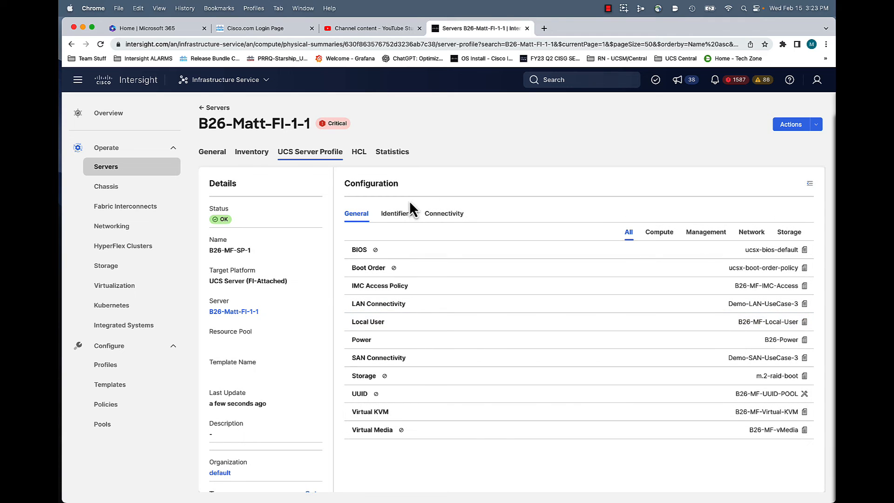
{"action": "left_click", "coordinate": [440, 217]}
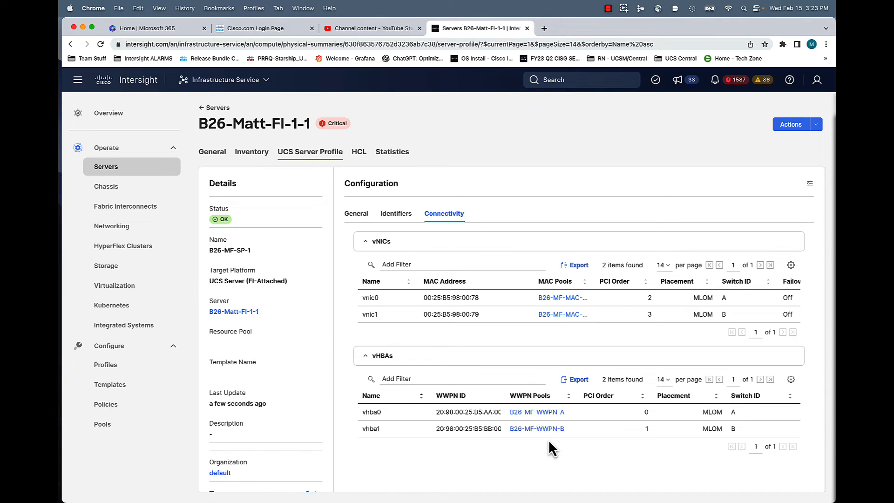
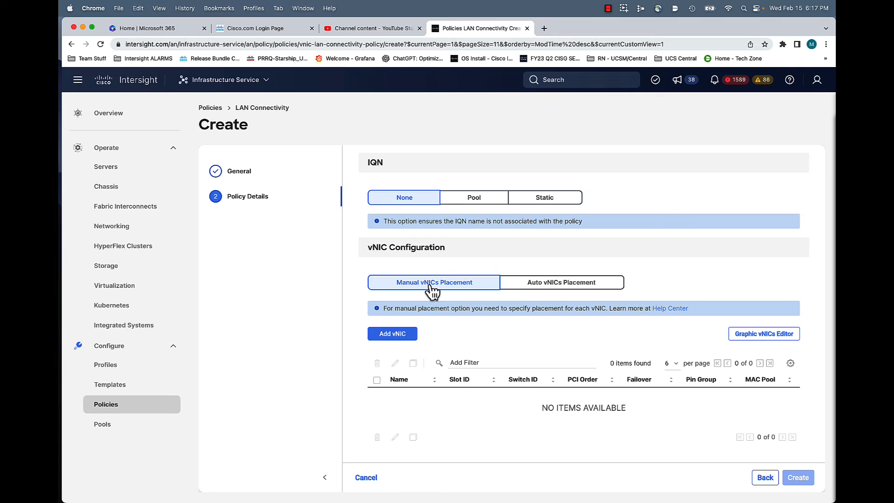
Start a new vNIC named vnic0 in the LAN connectivity policy and assign it the MAC pool B26-MF-MAC-Pool
{"action": "left_click", "coordinate": [403, 335]}
{"action": "left_click", "coordinate": [355, 208]}
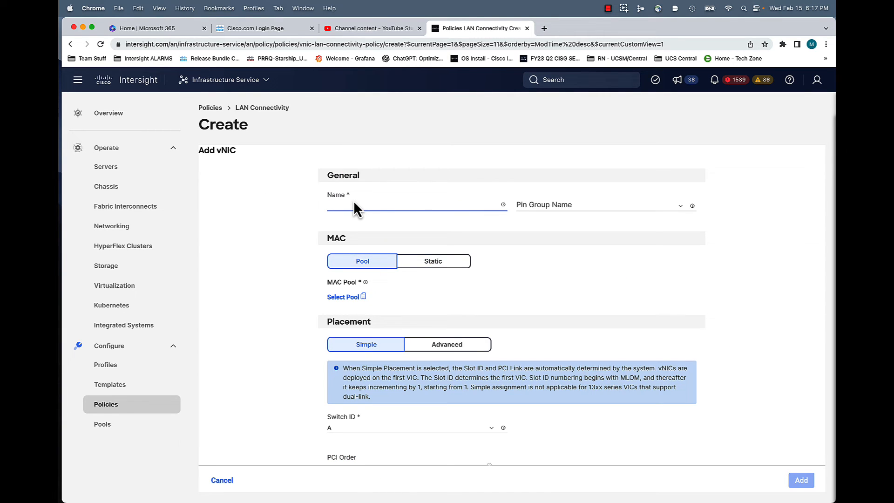
{"action": "type", "text": "vnic0"}
{"action": "left_click", "coordinate": [346, 298]}
{"action": "left_click", "coordinate": [697, 157]}
Set advanced placement for vnic0 with slot ID MLOM, switch ID A and PCI order 1
{"action": "scroll", "coordinate": [552, 304], "scroll_direction": "down", "scroll_amount": 5}
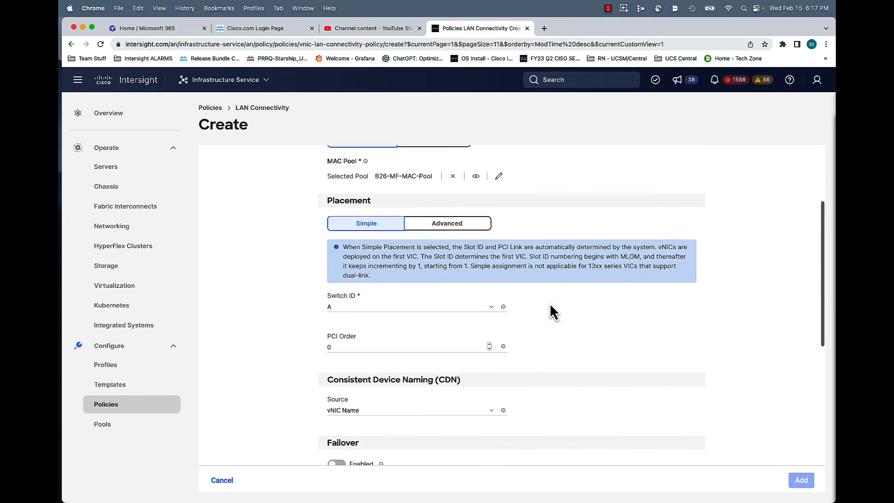
{"action": "scroll", "coordinate": [482, 256], "scroll_direction": "up", "scroll_amount": 2}
{"action": "left_click", "coordinate": [462, 196]}
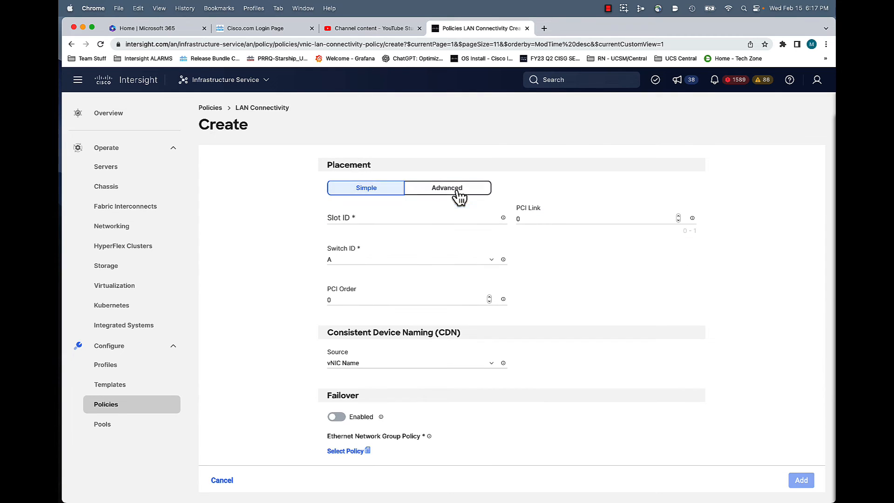
{"action": "scroll", "coordinate": [392, 274], "scroll_direction": "up", "scroll_amount": 2}
{"action": "left_click", "coordinate": [391, 261]}
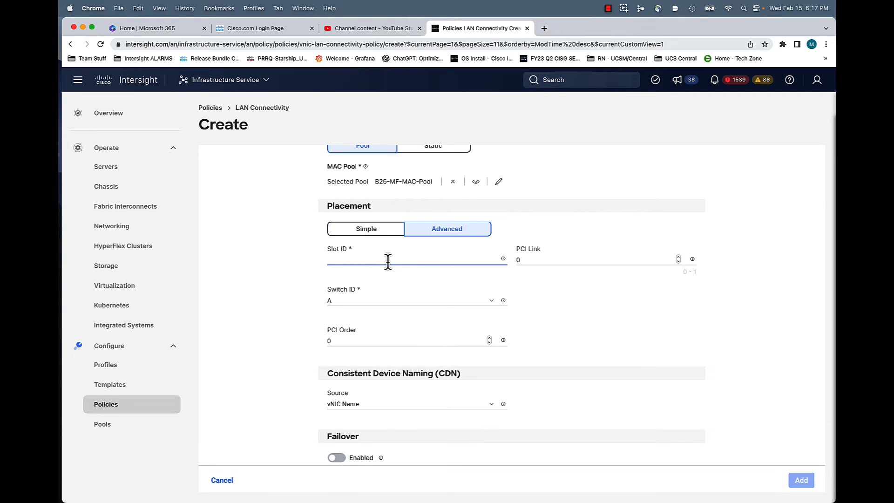
{"action": "type", "text": "MLOM"}
{"action": "left_click", "coordinate": [363, 300]}
{"action": "left_click", "coordinate": [347, 340]}
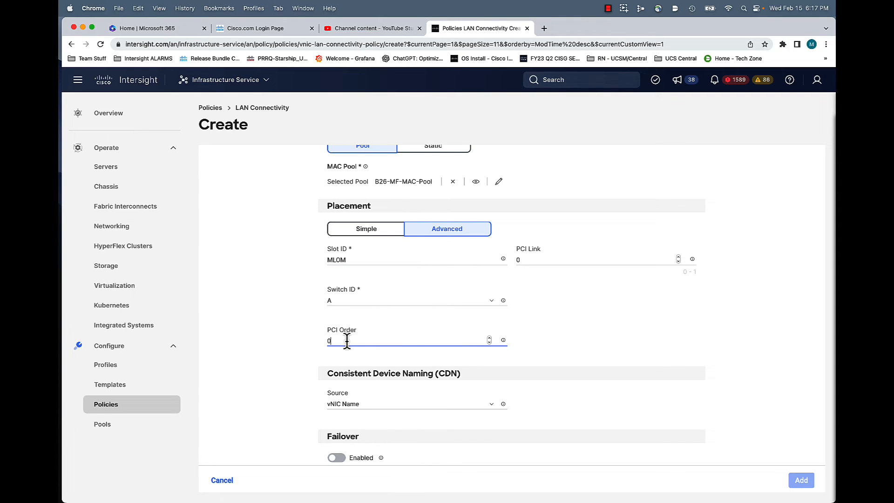
{"action": "left_click", "coordinate": [489, 339]}
{"action": "left_click", "coordinate": [385, 393]}
Assign vnic0 the Ethernet network group policy B26-MF-ETH-NET-GROUP and the network control policy B26-MF-ETH-NET-CONTROL
{"action": "scroll", "coordinate": [384, 393], "scroll_direction": "down", "scroll_amount": 2}
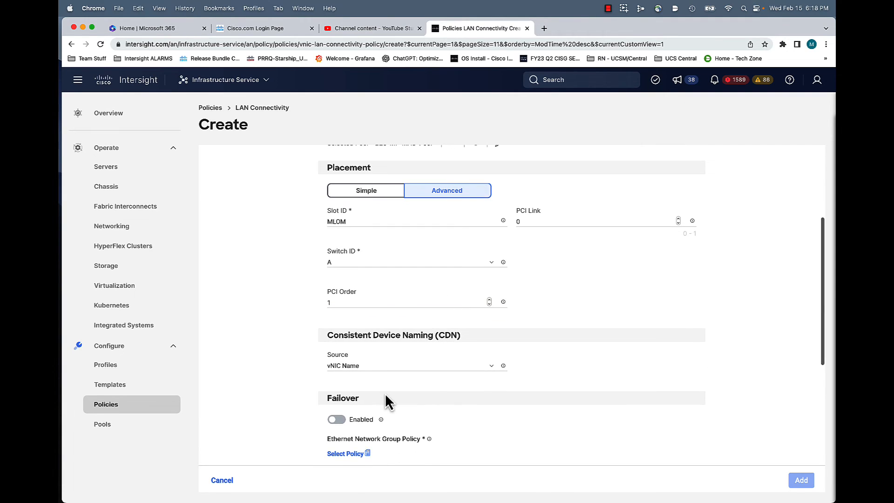
{"action": "scroll", "coordinate": [385, 393], "scroll_direction": "down", "scroll_amount": 1}
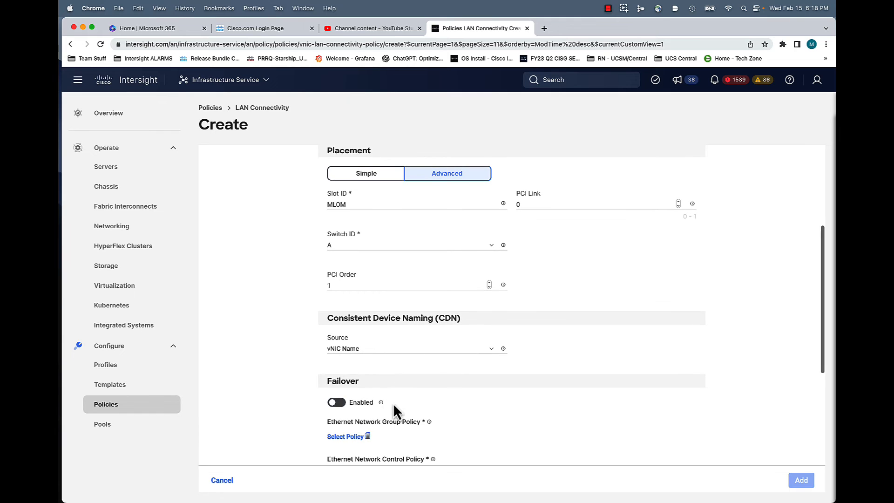
{"action": "scroll", "coordinate": [393, 404], "scroll_direction": "down", "scroll_amount": 2}
{"action": "scroll", "coordinate": [391, 405], "scroll_direction": "down", "scroll_amount": 1}
{"action": "left_click", "coordinate": [349, 384]}
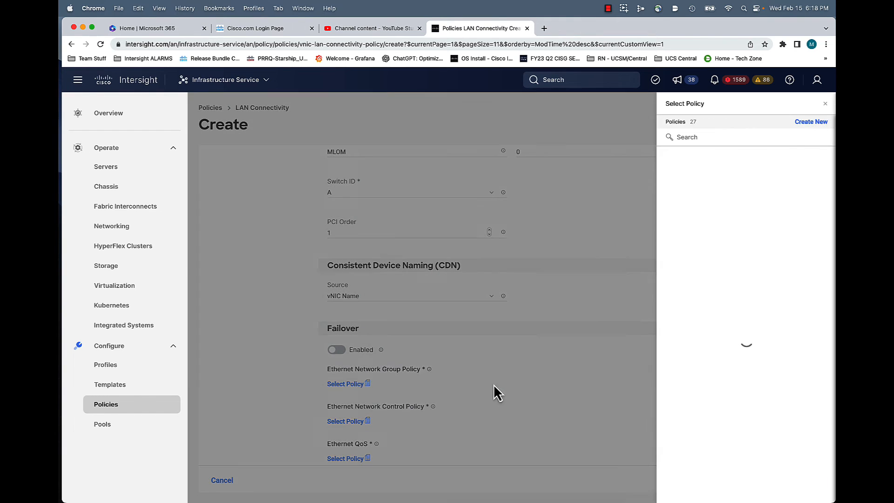
{"action": "left_click", "coordinate": [690, 156]}
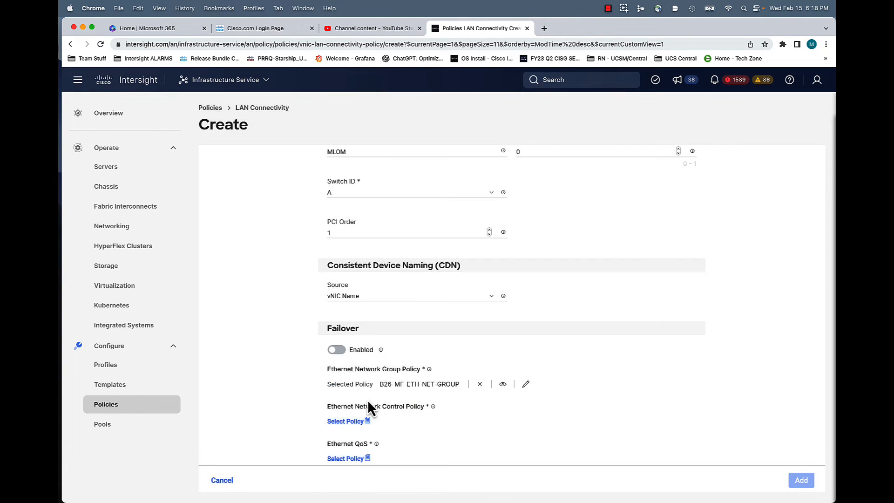
{"action": "left_click", "coordinate": [349, 425]}
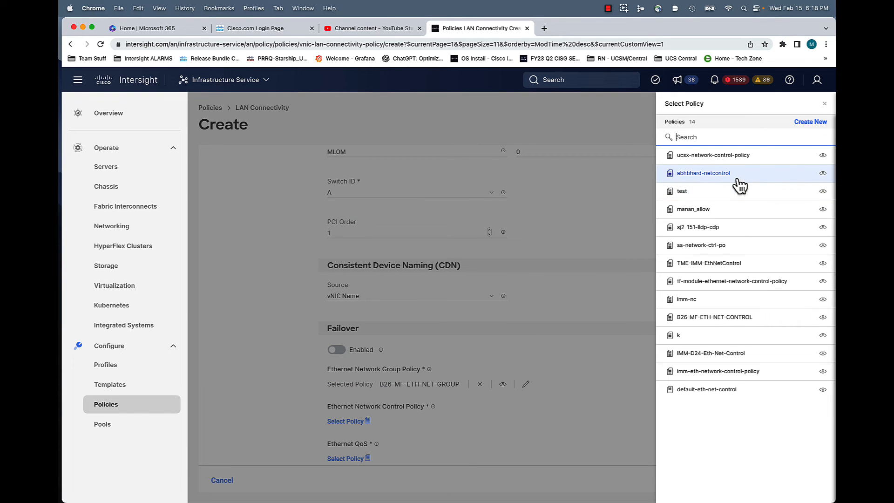
{"action": "type", "text": "B2"}
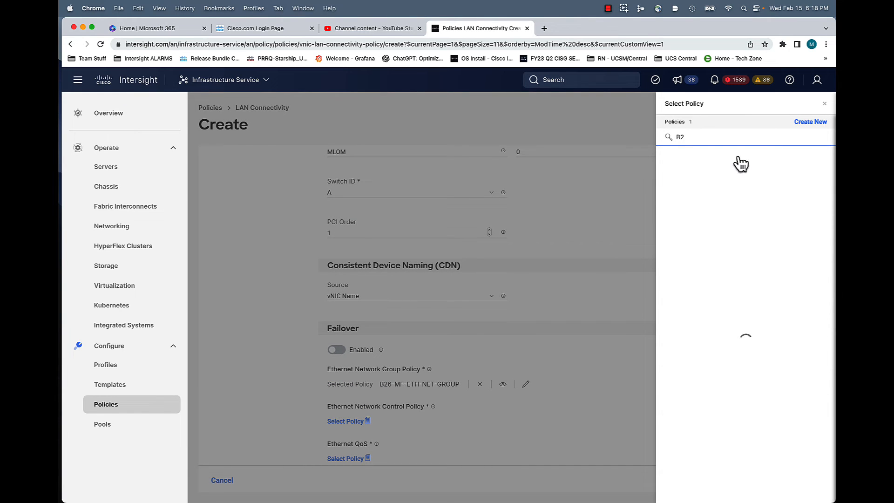
{"action": "left_click", "coordinate": [720, 157]}
Assign vnic0 the QoS policy B26-MF-ETH-QoS and the adapter policy B26-MF-ETH-Adapter, and add it to the LAN connectivity policy
{"action": "left_click", "coordinate": [360, 459]}
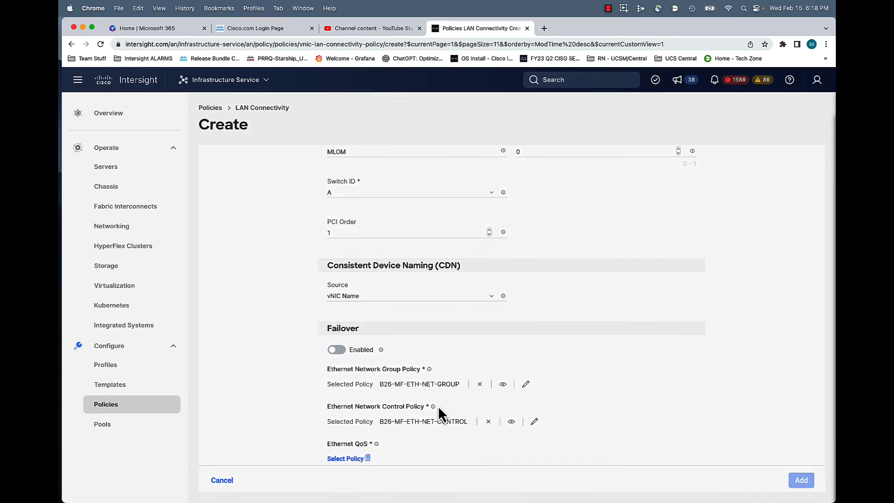
{"action": "type", "text": "B2"}
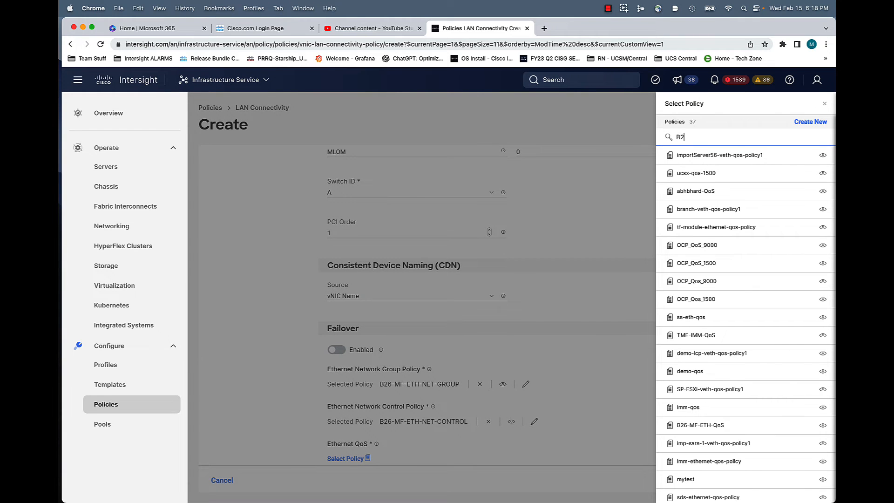
{"action": "left_click", "coordinate": [686, 157]}
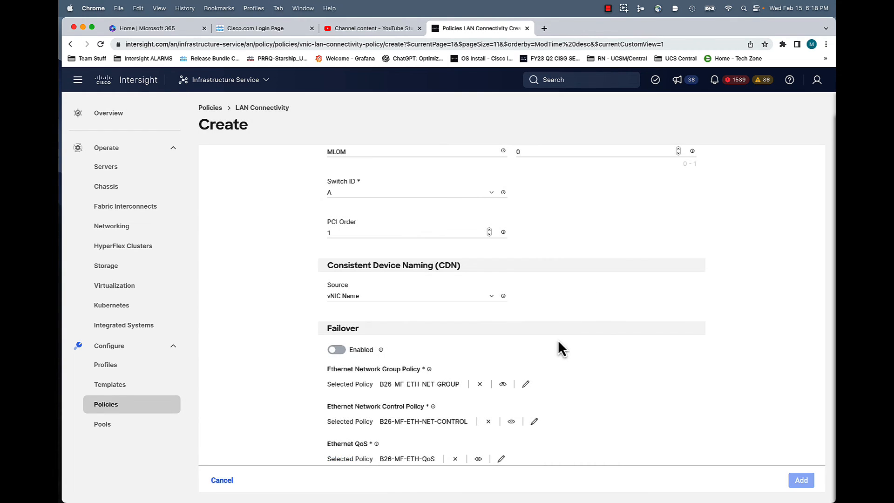
{"action": "scroll", "coordinate": [553, 373], "scroll_direction": "down", "scroll_amount": 2}
{"action": "left_click", "coordinate": [355, 399]}
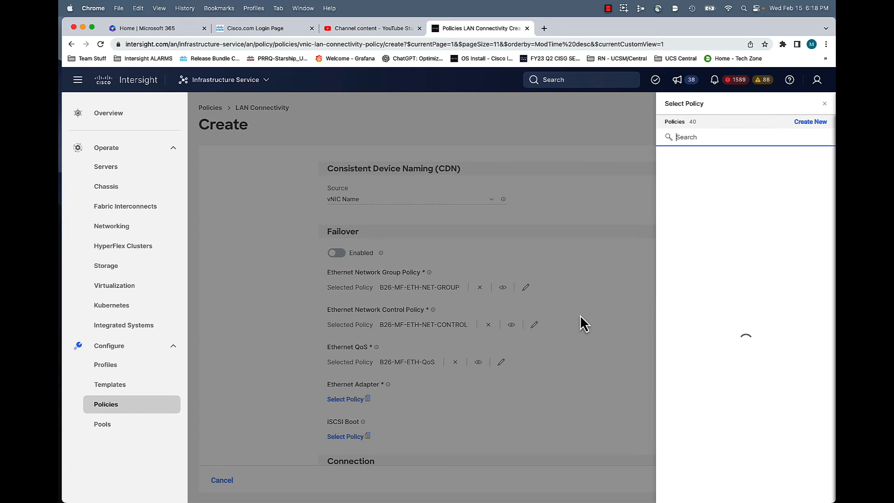
{"action": "type", "text": "B2"}
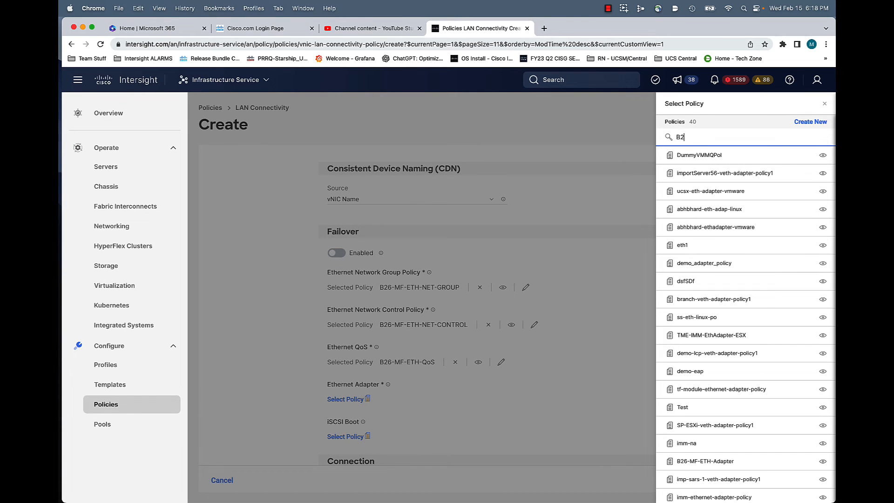
{"action": "left_click", "coordinate": [697, 158]}
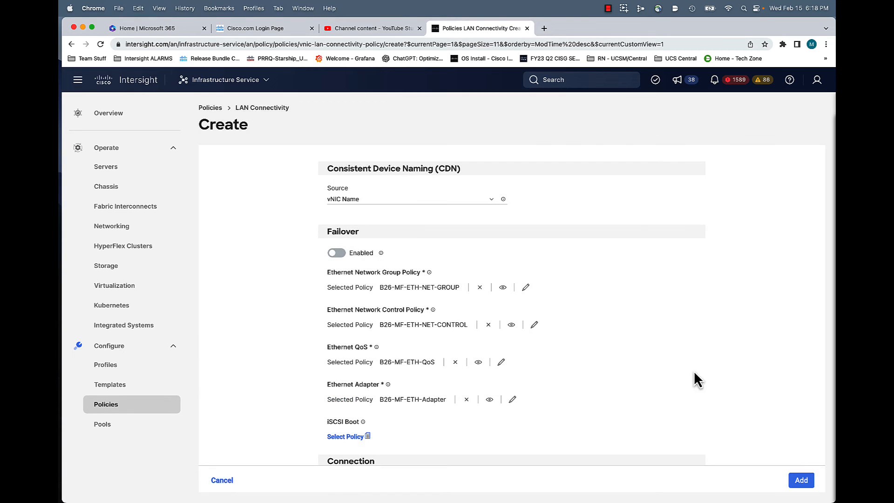
{"action": "left_click", "coordinate": [800, 480]}
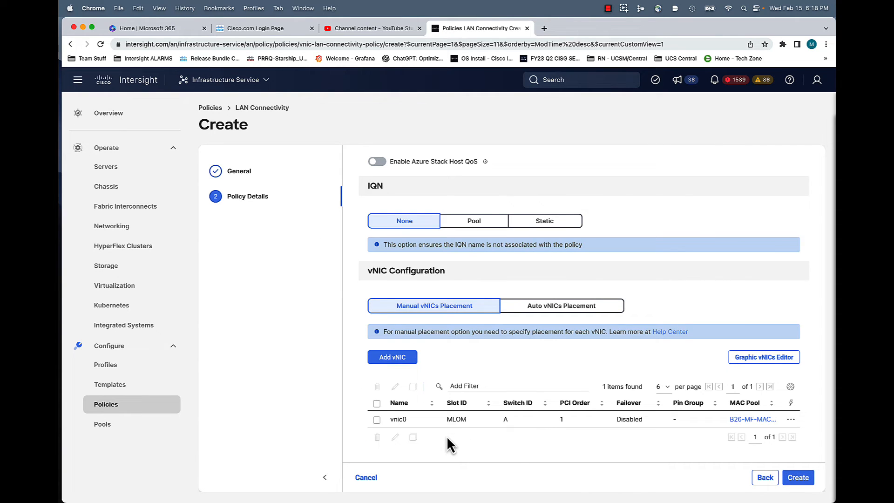
Start a second vNIC named vnic1 and assign it the MAC pool B26-MF-MAC-Pool
{"action": "left_click", "coordinate": [389, 357]}
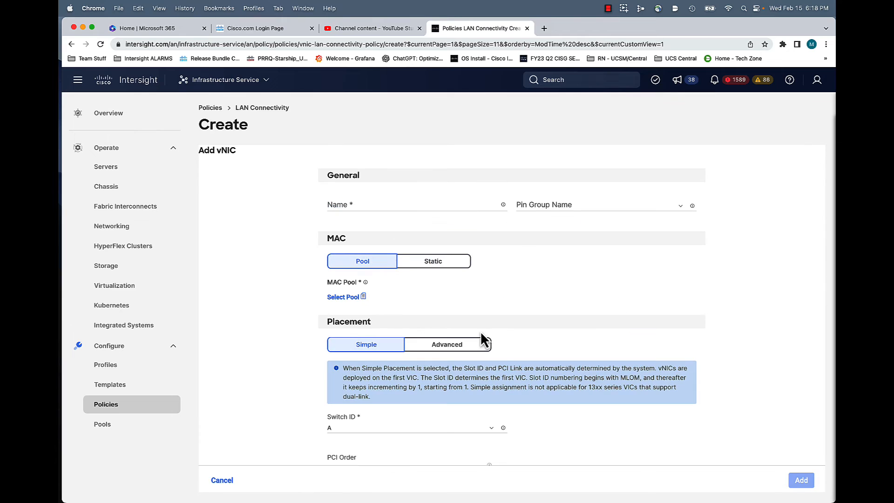
{"action": "left_click", "coordinate": [373, 205]}
{"action": "type", "text": "vnic1"}
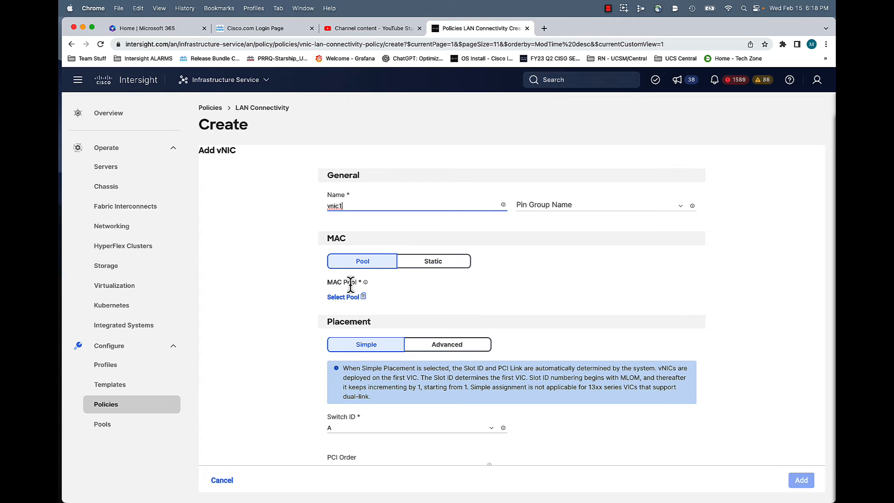
{"action": "left_click", "coordinate": [343, 298]}
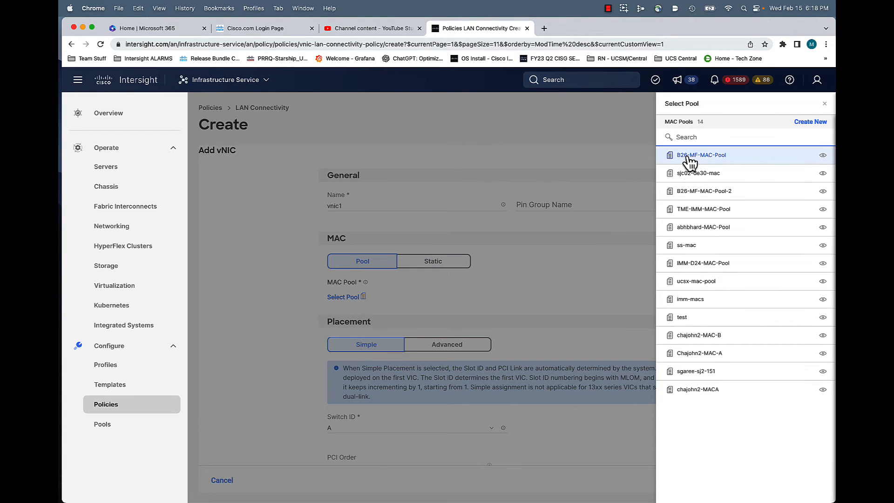
{"action": "left_click", "coordinate": [689, 164]}
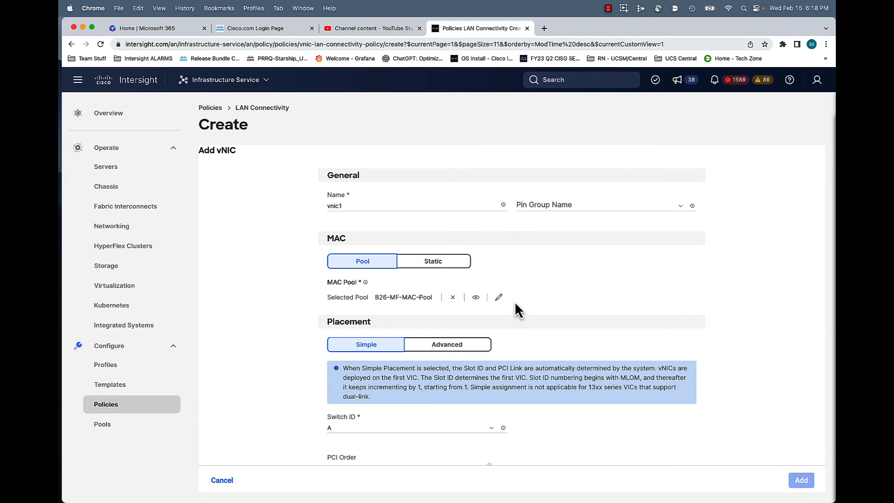
Set advanced placement for vnic1 with slot ID 1, switch ID B and PCI order 1
{"action": "scroll", "coordinate": [515, 303], "scroll_direction": "down", "scroll_amount": 3}
{"action": "left_click", "coordinate": [444, 270]}
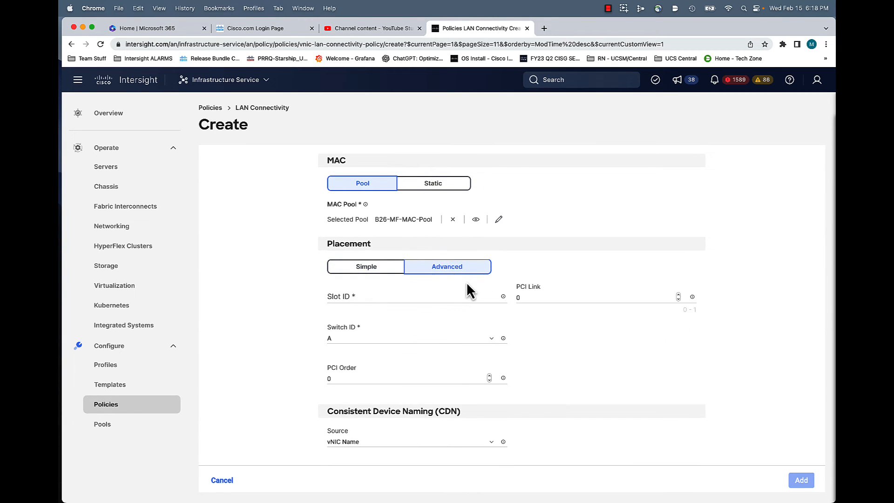
{"action": "left_click", "coordinate": [370, 297]}
{"action": "type", "text": "1"}
{"action": "scroll", "coordinate": [371, 328], "scroll_direction": "up", "scroll_amount": 1}
{"action": "left_click", "coordinate": [370, 328]}
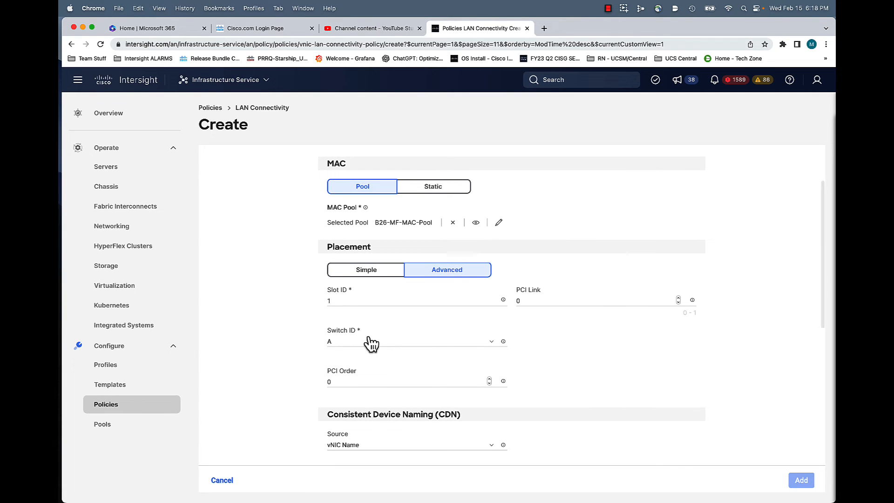
{"action": "scroll", "coordinate": [371, 344], "scroll_direction": "down", "scroll_amount": 1}
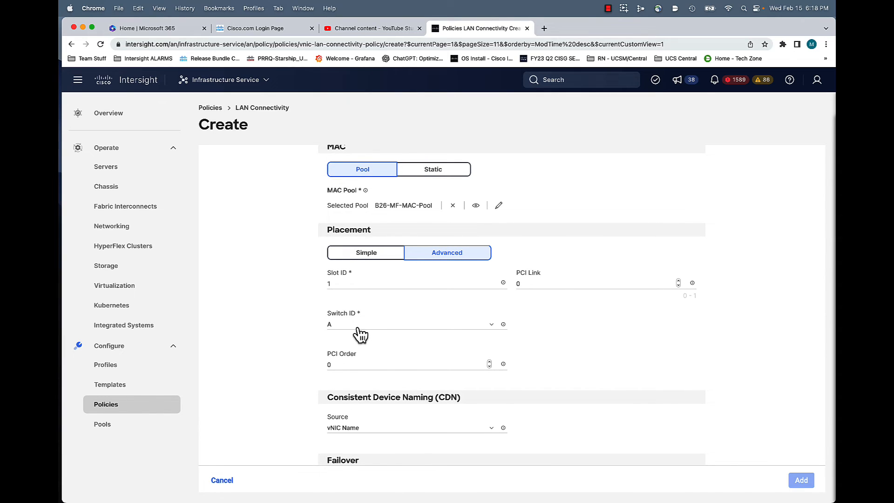
{"action": "left_click", "coordinate": [361, 334]}
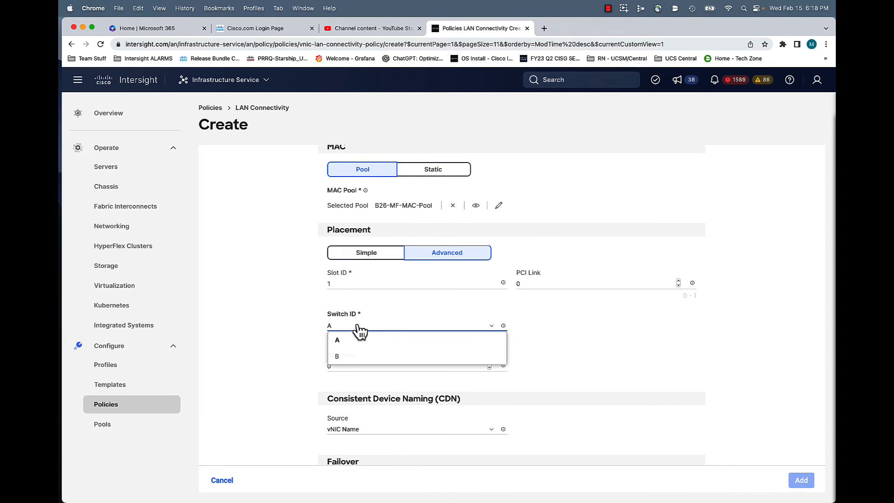
{"action": "left_click", "coordinate": [345, 360]}
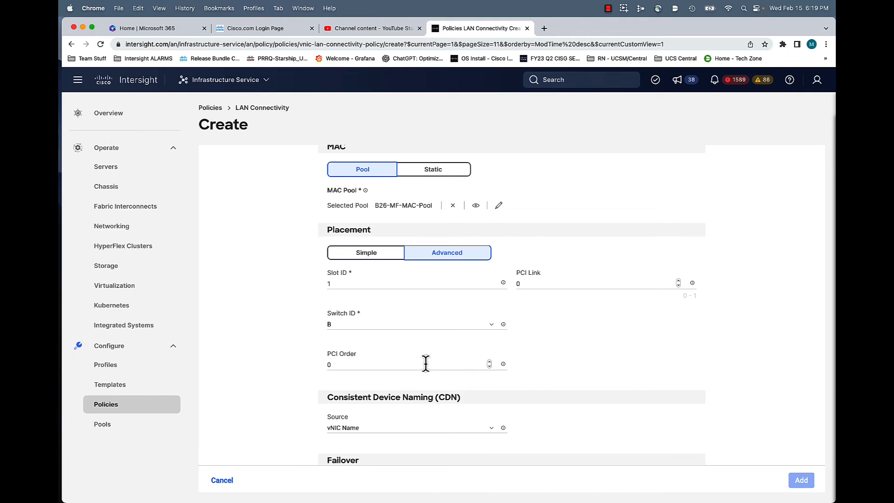
{"action": "left_click", "coordinate": [489, 362]}
Assign vnic1 the Ethernet network group policy B26-MF-ETH-NET-GROUP and the network control policy B26-MF-ETH-NET-CONTROL
{"action": "scroll", "coordinate": [417, 378], "scroll_direction": "down", "scroll_amount": 1}
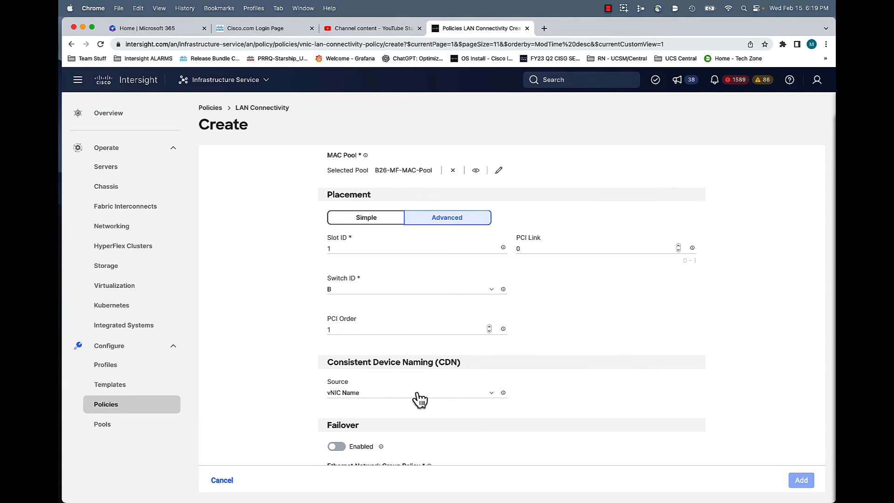
{"action": "scroll", "coordinate": [414, 394], "scroll_direction": "down", "scroll_amount": 2}
{"action": "left_click", "coordinate": [357, 399]}
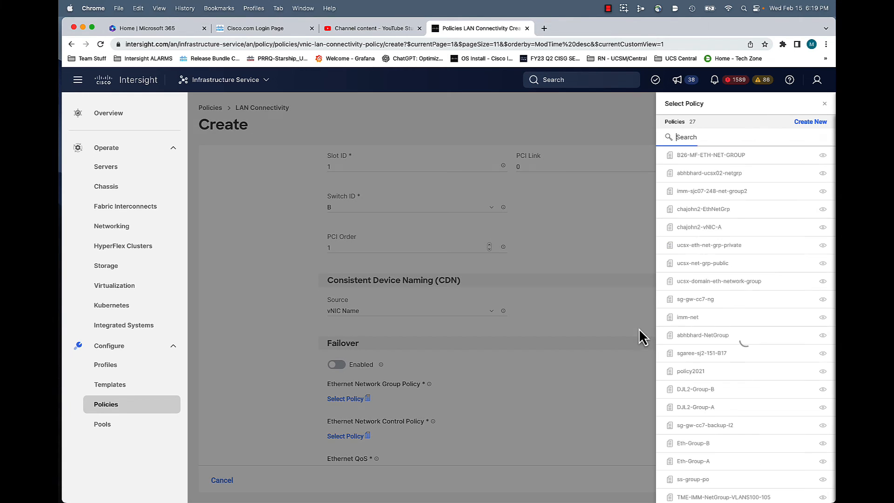
{"action": "left_click", "coordinate": [701, 158]}
{"action": "left_click", "coordinate": [360, 437]}
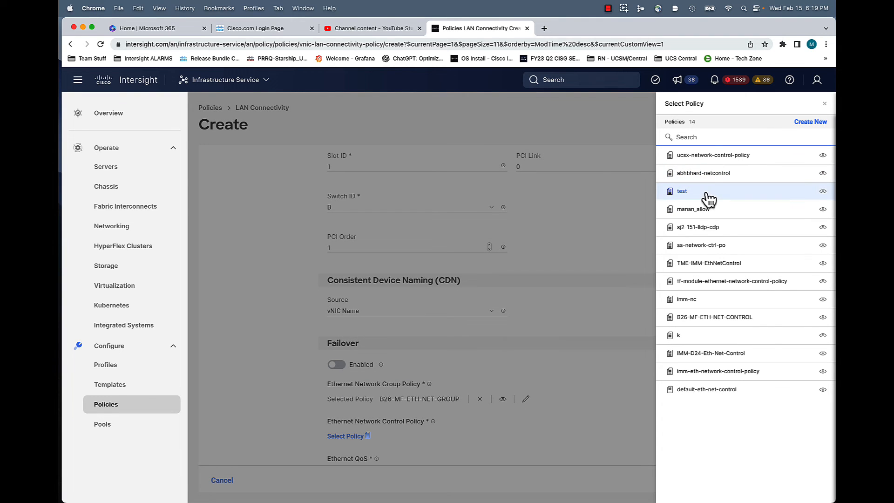
{"action": "type", "text": "B2"}
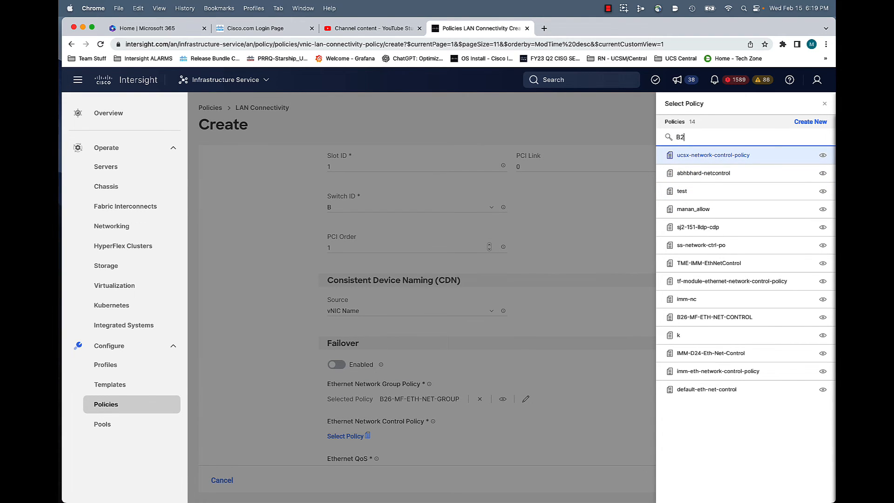
{"action": "left_click", "coordinate": [699, 158]}
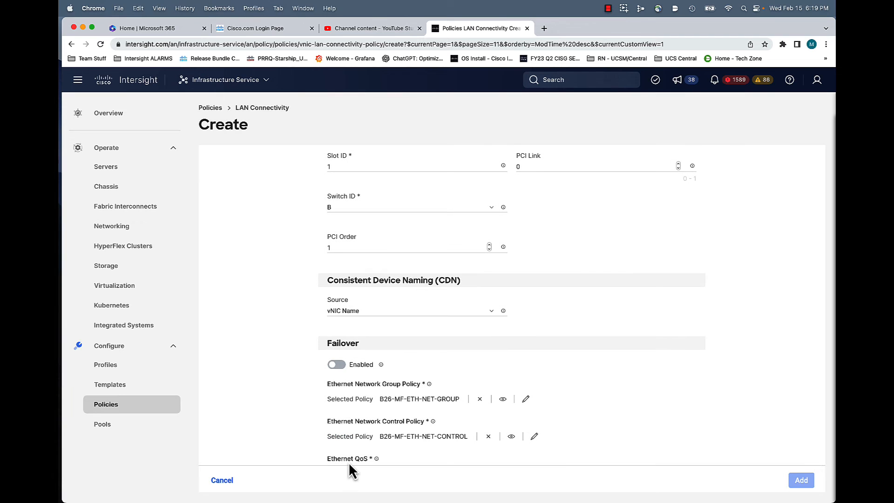
Assign vnic1 the Ethernet QoS policy B26-MF-ETH-QoS
{"action": "scroll", "coordinate": [379, 446], "scroll_direction": "down", "scroll_amount": 3}
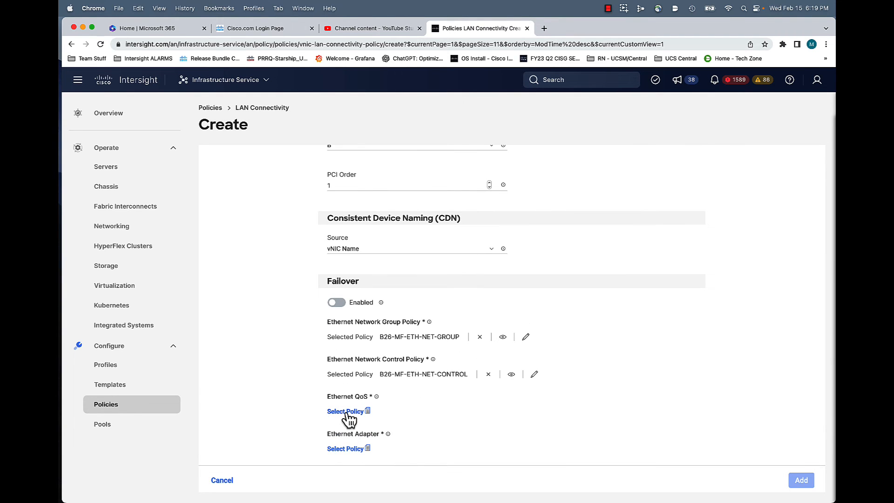
{"action": "left_click", "coordinate": [345, 413]}
{"action": "type", "text": "B2"}
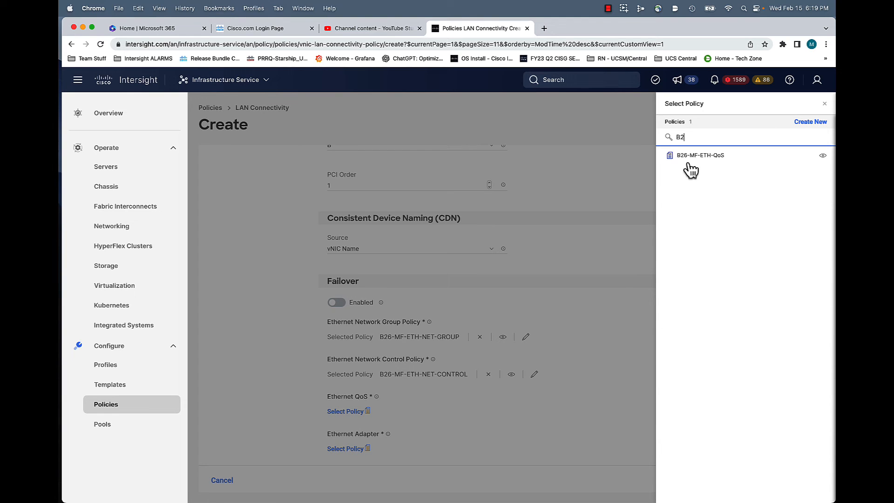
{"action": "left_click", "coordinate": [686, 161]}
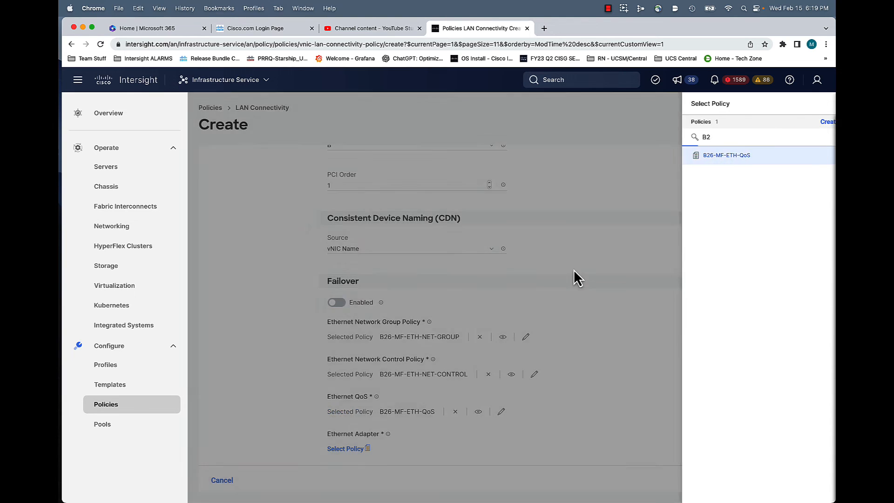
Assign vnic1 the Ethernet adapter policy B26-MF-ETH-Adapter and add the vNIC to the LAN connectivity policy
{"action": "left_click", "coordinate": [359, 448]}
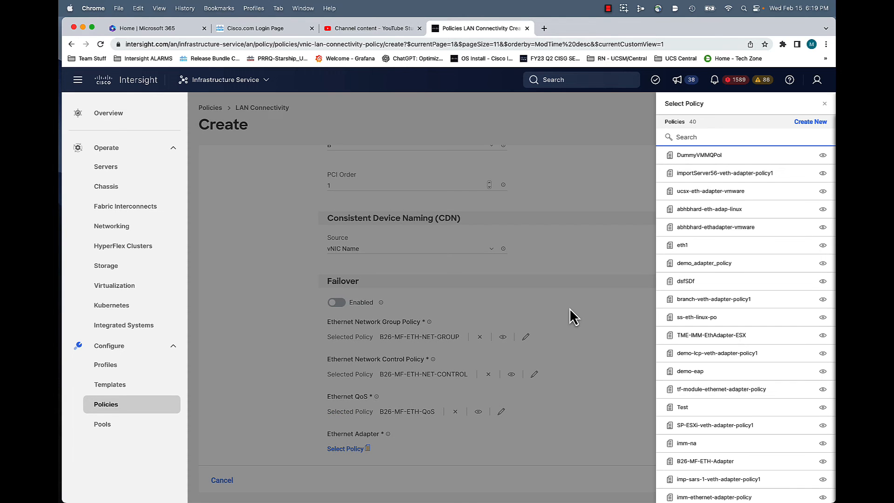
{"action": "type", "text": "B2"}
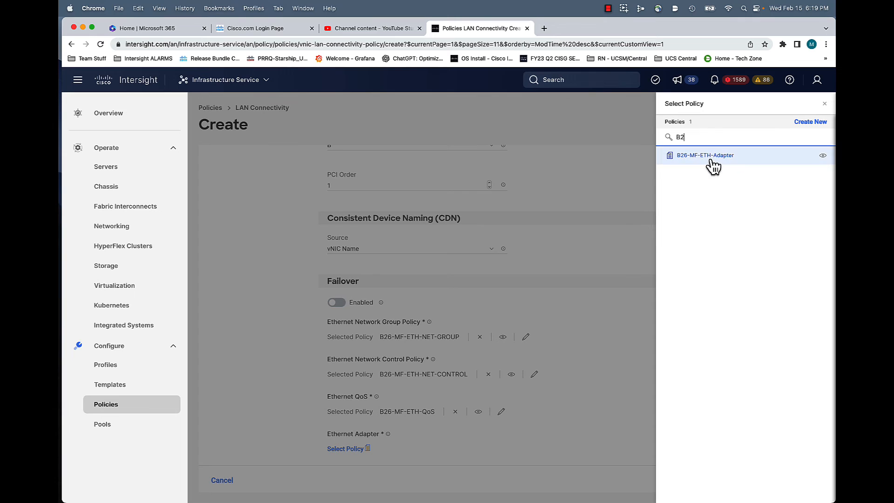
{"action": "left_click", "coordinate": [708, 162]}
{"action": "left_click", "coordinate": [800, 482]}
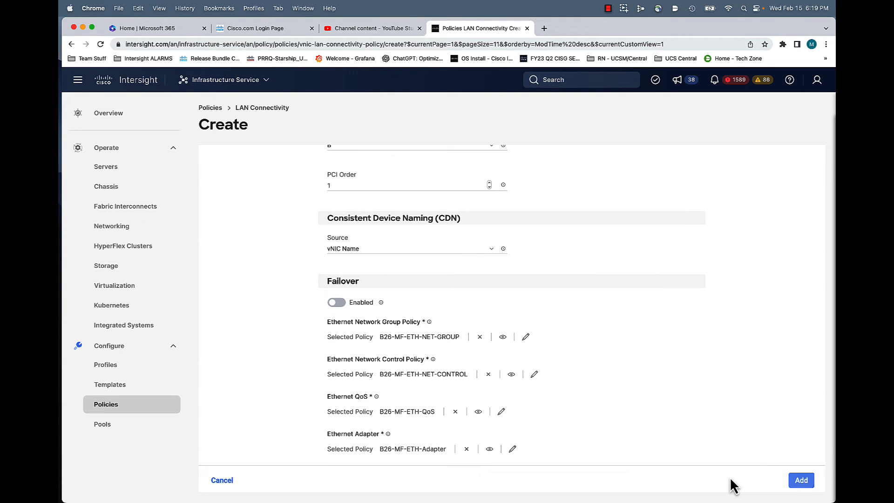
Start a third vNIC named vnic2 and assign it the MAC pool B26-MF-MAC-Pool
{"action": "scroll", "coordinate": [706, 459], "scroll_direction": "down", "scroll_amount": 1}
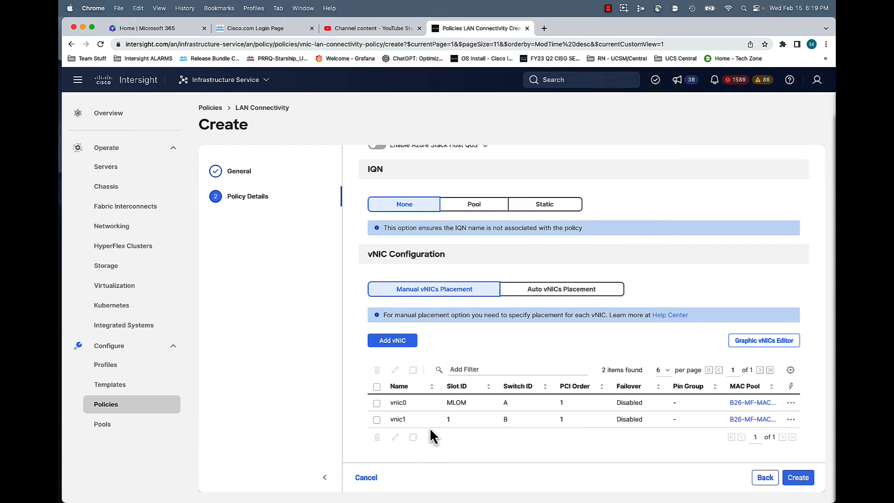
{"action": "left_click", "coordinate": [393, 340]}
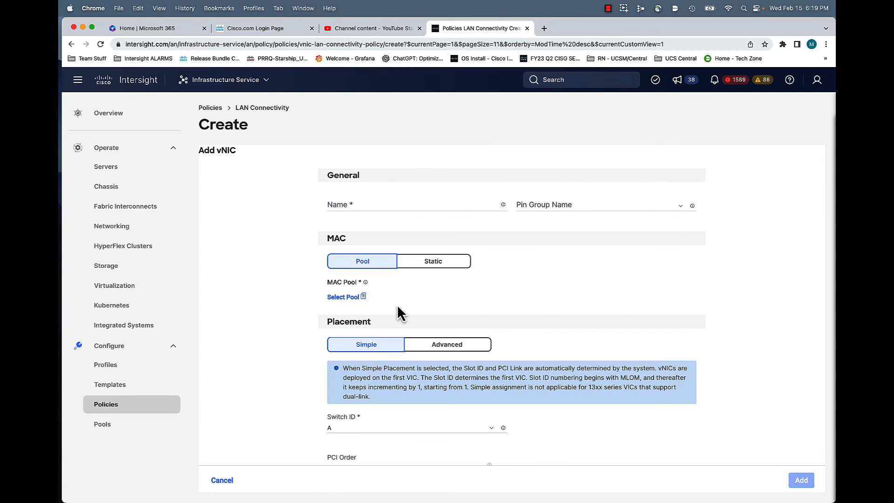
{"action": "left_click", "coordinate": [354, 205]}
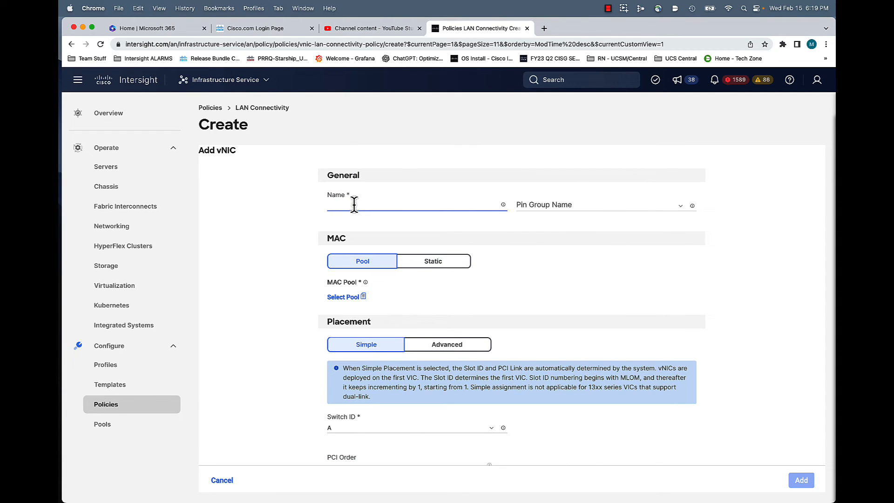
{"action": "type", "text": "vnic2"}
{"action": "left_click", "coordinate": [347, 298]}
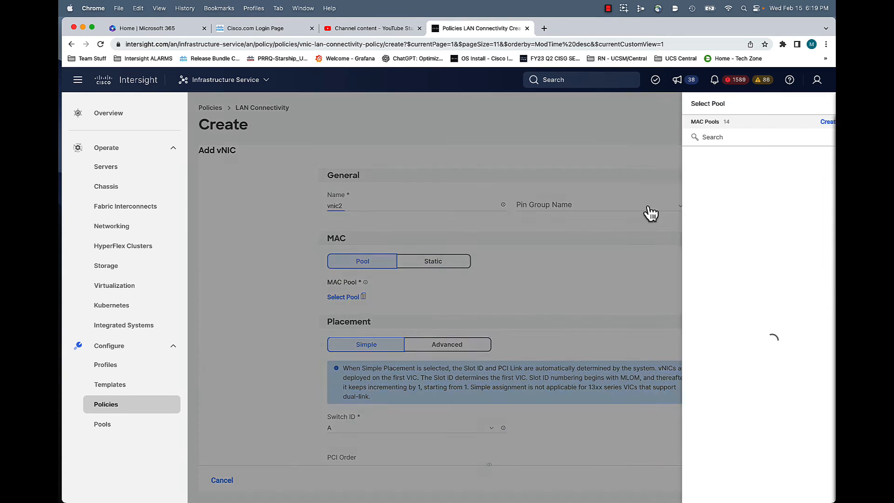
{"action": "left_click", "coordinate": [701, 158]}
Set advanced placement for vnic2 with slot ID MLOM and PCI order 2, using switch ID A
{"action": "scroll", "coordinate": [541, 320], "scroll_direction": "down", "scroll_amount": 3}
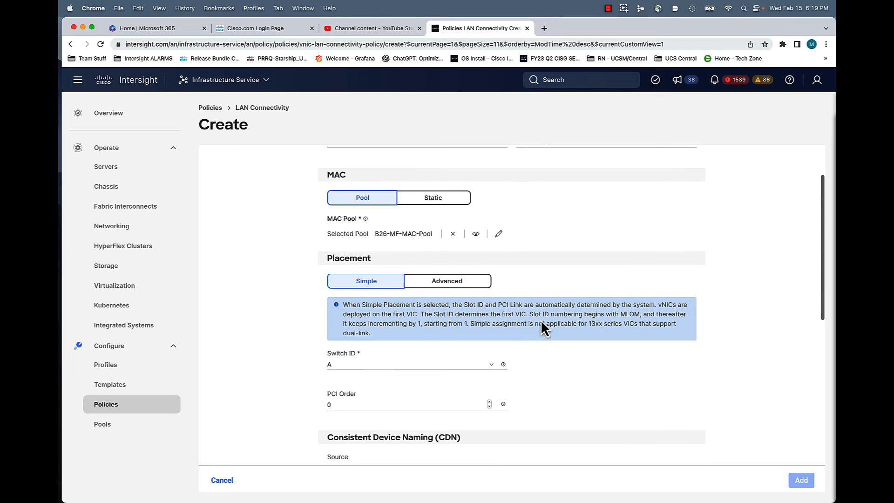
{"action": "left_click", "coordinate": [456, 277]}
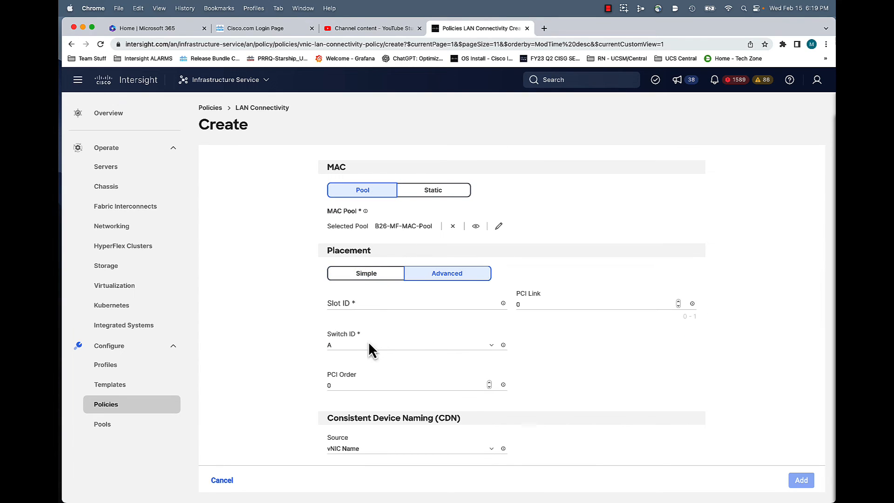
{"action": "left_click", "coordinate": [365, 302]}
{"action": "type", "text": "MLOM"}
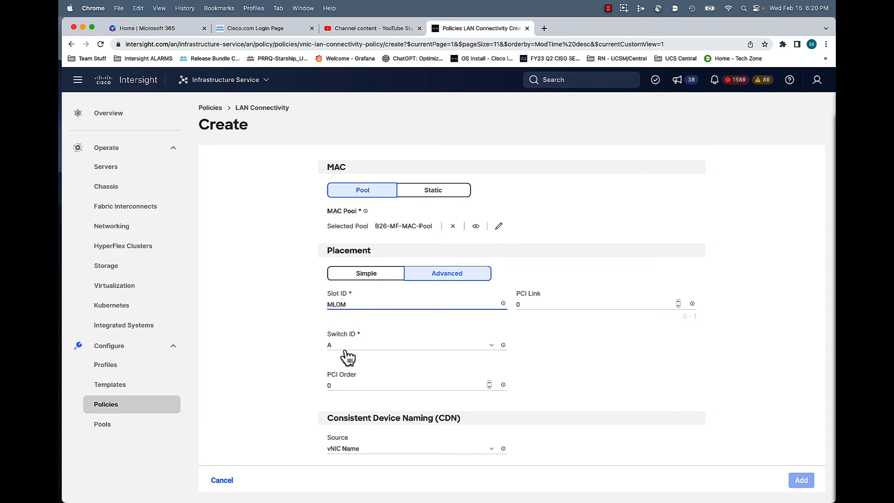
{"action": "scroll", "coordinate": [350, 353], "scroll_direction": "down", "scroll_amount": 1}
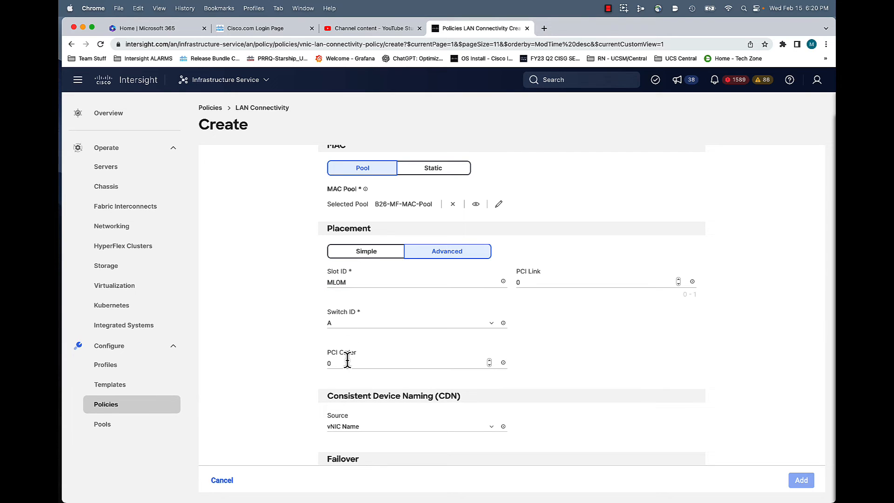
{"action": "left_click", "coordinate": [490, 361]}
{"action": "left_click", "coordinate": [489, 360]}
Assign vnic2 the Ethernet network group policy B26-MF-ETH-NET-GROUP and the network control policy B26-MF-ETH-NET-CONTROL
{"action": "scroll", "coordinate": [469, 361], "scroll_direction": "down", "scroll_amount": 3}
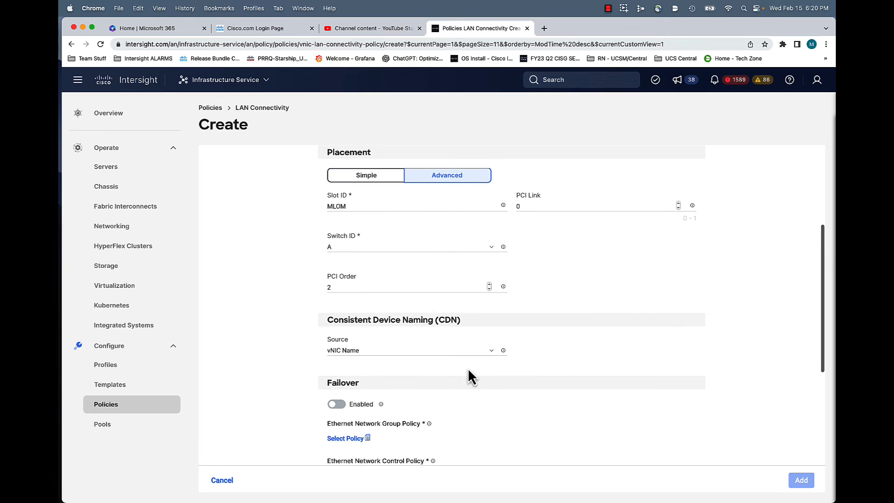
{"action": "left_click", "coordinate": [345, 373]}
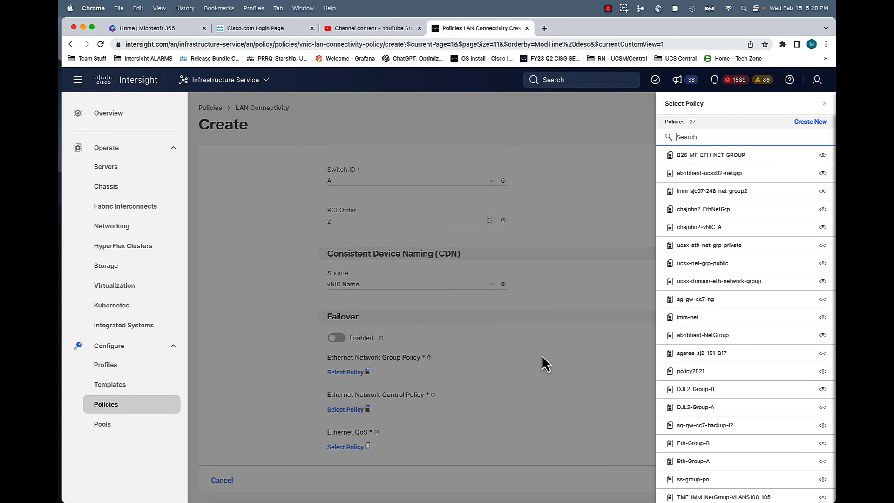
{"action": "left_click", "coordinate": [689, 156]}
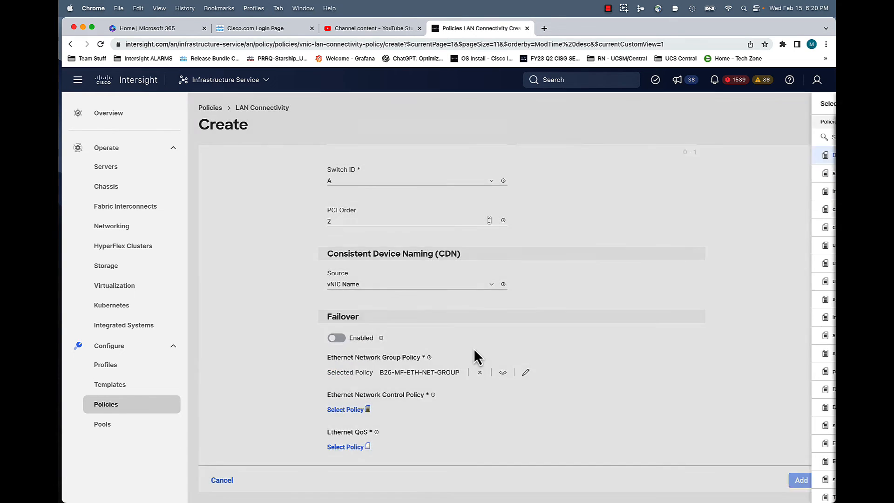
{"action": "left_click", "coordinate": [354, 410]}
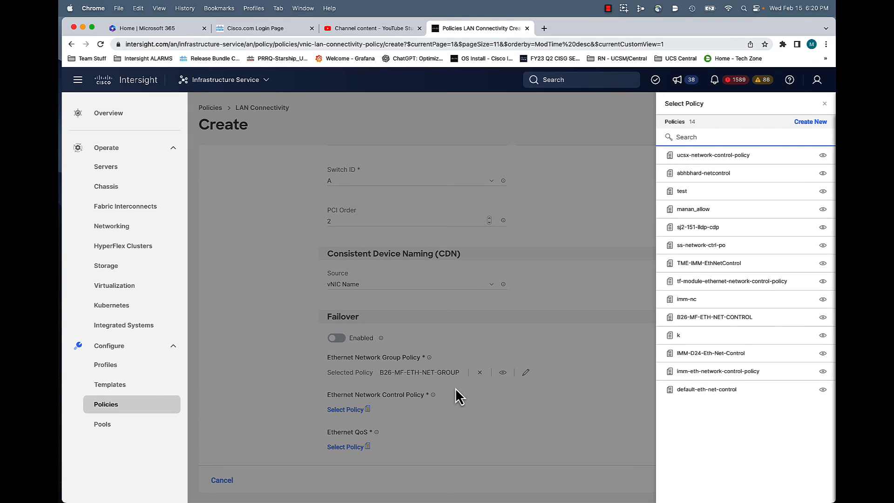
{"action": "type", "text": "B2"}
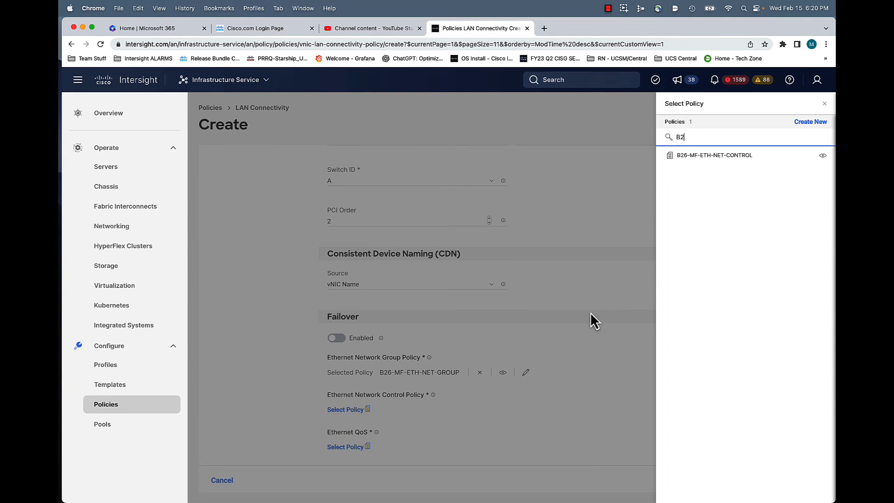
{"action": "left_click", "coordinate": [706, 156]}
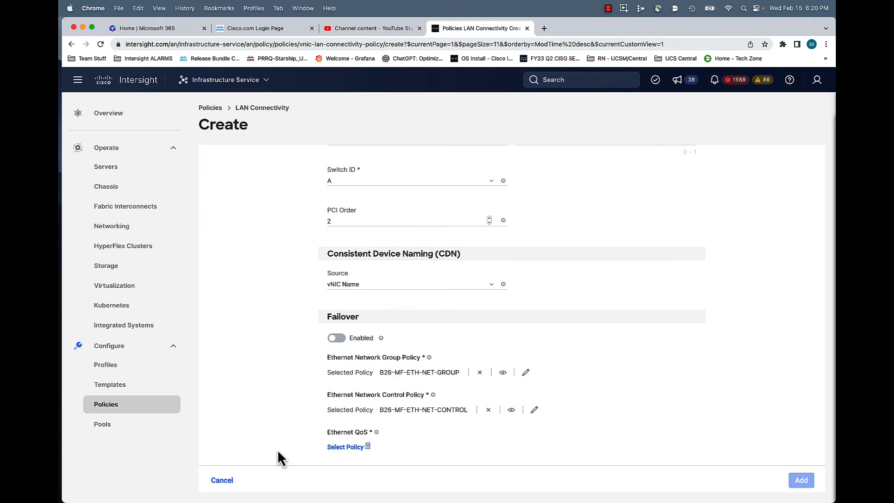
Assign vnic2 the Ethernet QoS policy B26-MF-ETH-QoS
{"action": "left_click", "coordinate": [337, 447]}
{"action": "type", "text": "B2"}
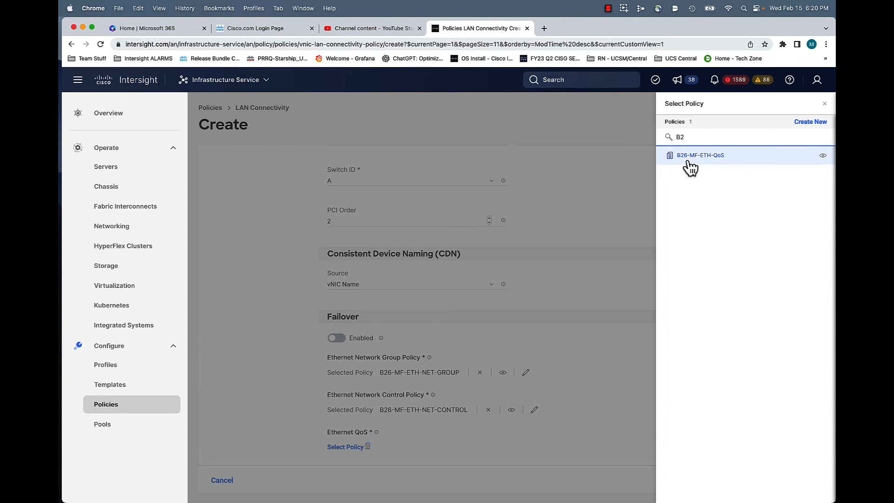
{"action": "left_click", "coordinate": [689, 159]}
Assign vnic2 the Ethernet adapter policy B26-MF-ETH-Adapter and add the vNIC to the LAN connectivity policy
{"action": "scroll", "coordinate": [547, 293], "scroll_direction": "down", "scroll_amount": 3}
{"action": "left_click", "coordinate": [349, 409]}
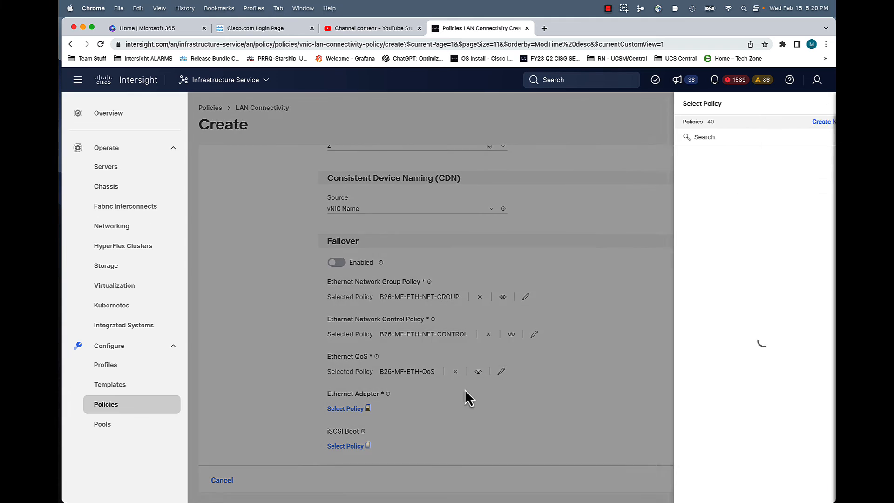
{"action": "type", "text": "B2"}
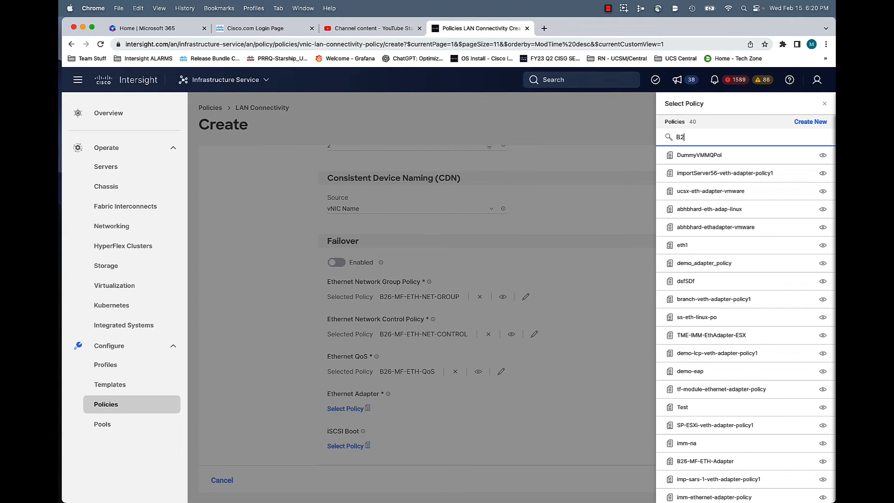
{"action": "left_click", "coordinate": [691, 158]}
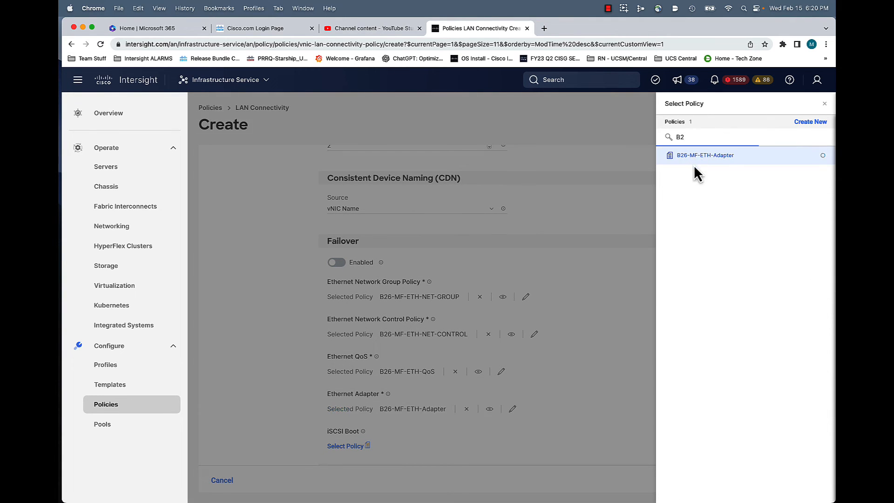
{"action": "left_click", "coordinate": [801, 481]}
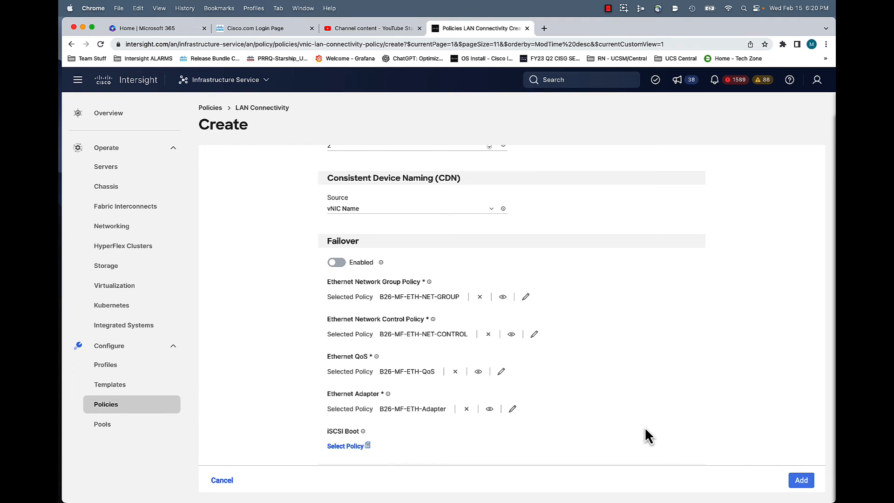
Start a fourth vNIC named vnic3 and assign it the MAC pool B26-MF-MAC-Pool
{"action": "scroll", "coordinate": [642, 436], "scroll_direction": "down", "scroll_amount": 1}
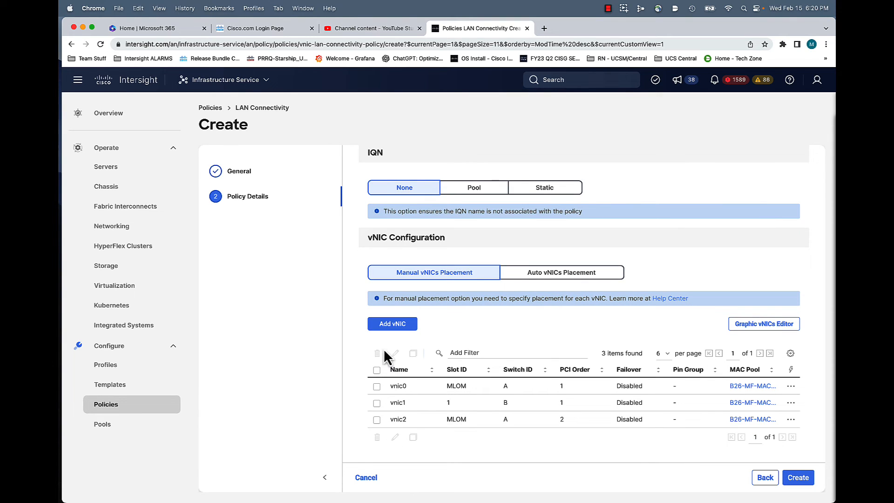
{"action": "left_click", "coordinate": [393, 324]}
{"action": "left_click", "coordinate": [373, 205]}
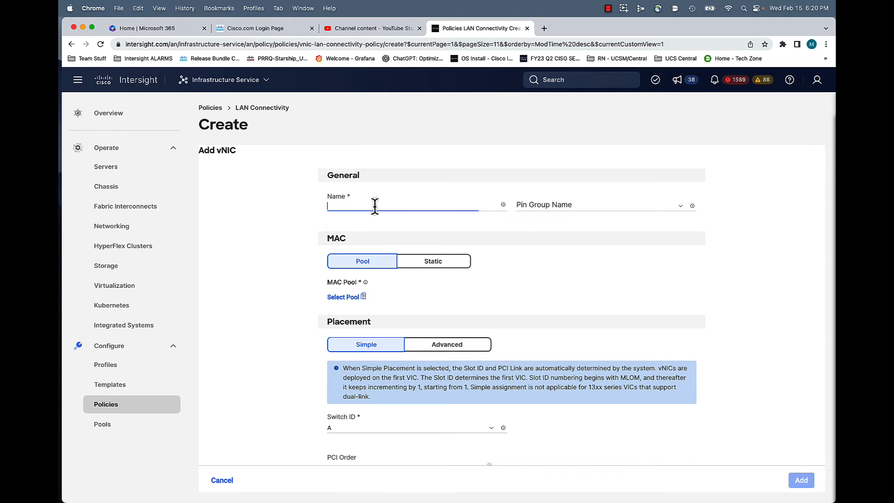
{"action": "type", "text": "vnic3"}
{"action": "left_click", "coordinate": [347, 298]}
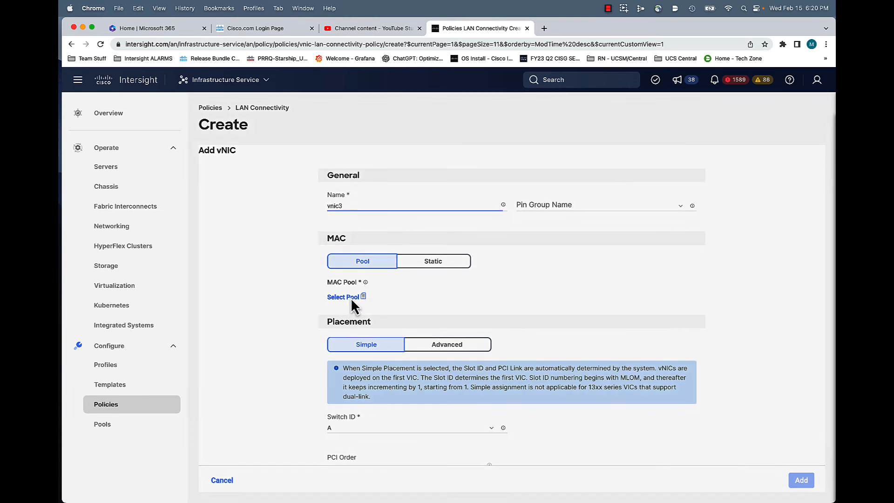
{"action": "left_click", "coordinate": [717, 161]}
Set advanced placement for vnic3 with slot ID 1, switch ID B and PCI order 2
{"action": "scroll", "coordinate": [546, 336], "scroll_direction": "down", "scroll_amount": 5}
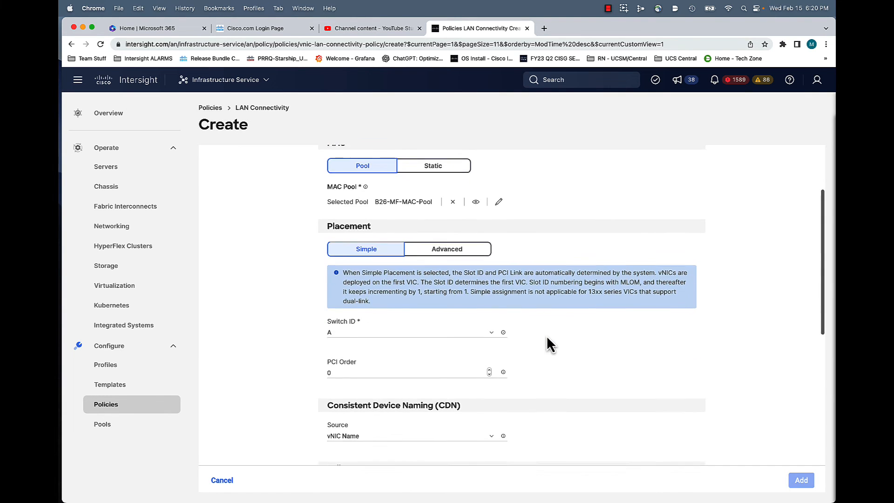
{"action": "left_click", "coordinate": [458, 227]}
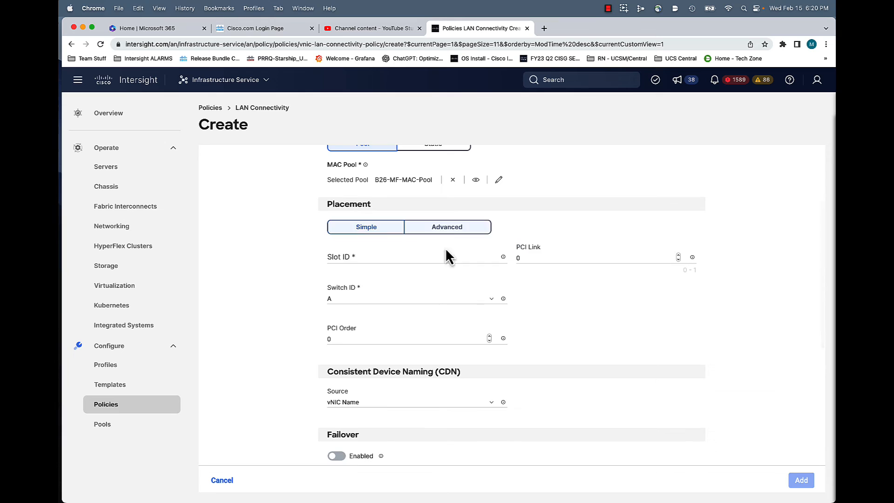
{"action": "left_click", "coordinate": [355, 257]}
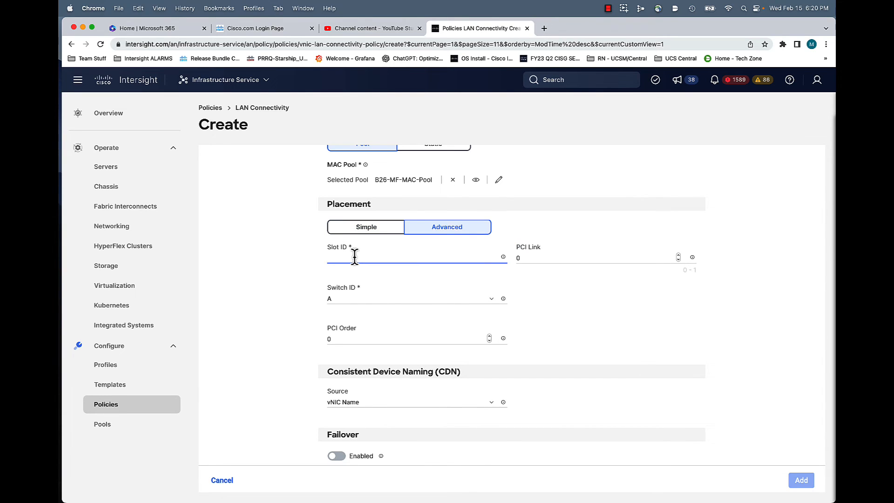
{"action": "type", "text": "1"}
{"action": "left_click", "coordinate": [367, 304]}
{"action": "left_click", "coordinate": [347, 331]}
{"action": "left_click", "coordinate": [490, 336]}
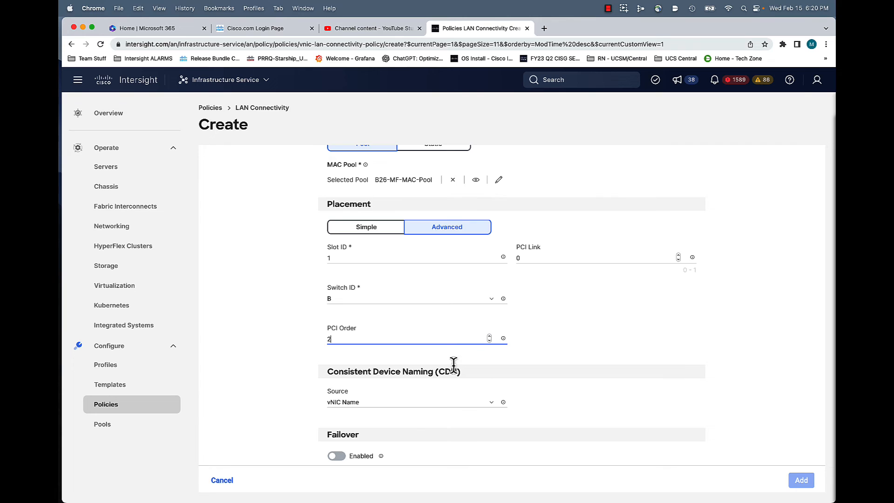
Assign vnic3 the Ethernet network group policy B26-MF-ETH-NET-GROUP and the network control policy B26-MF-ETH-NET-CONTROL
{"action": "scroll", "coordinate": [437, 365], "scroll_direction": "down", "scroll_amount": 3}
{"action": "left_click", "coordinate": [361, 424]}
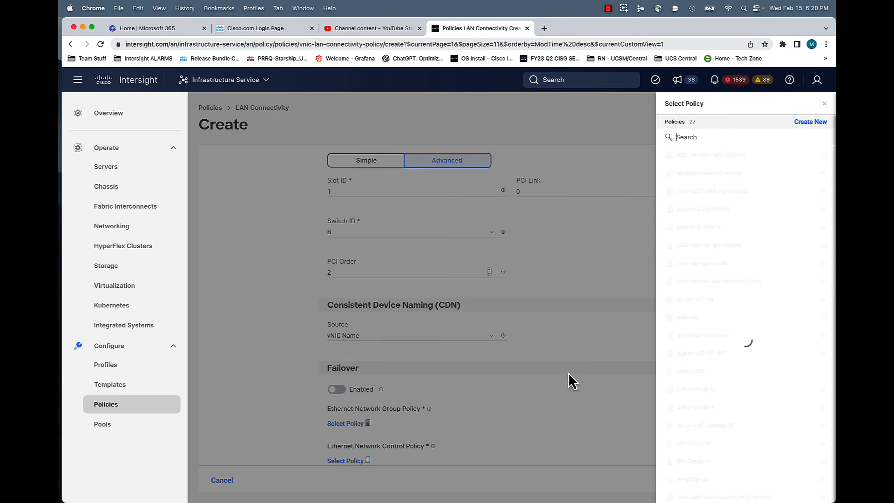
{"action": "left_click", "coordinate": [713, 166]}
{"action": "scroll", "coordinate": [305, 408], "scroll_direction": "down", "scroll_amount": 1}
{"action": "scroll", "coordinate": [306, 407], "scroll_direction": "down", "scroll_amount": 2}
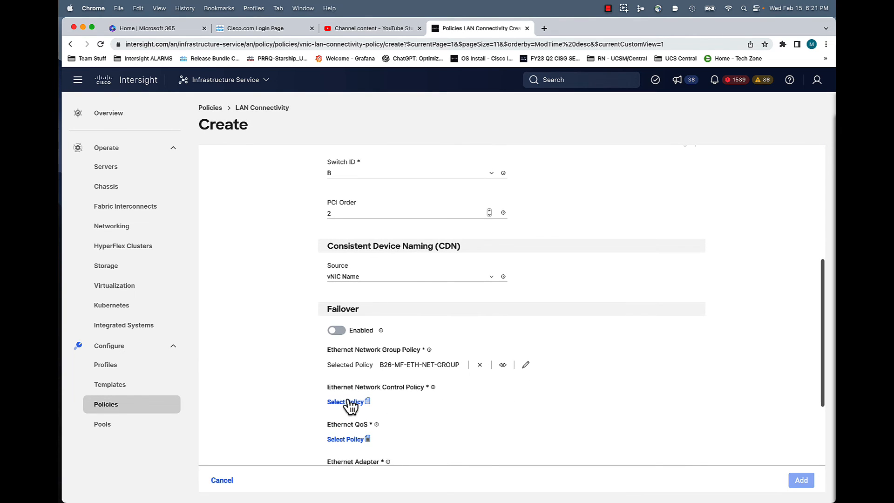
{"action": "left_click", "coordinate": [348, 403]}
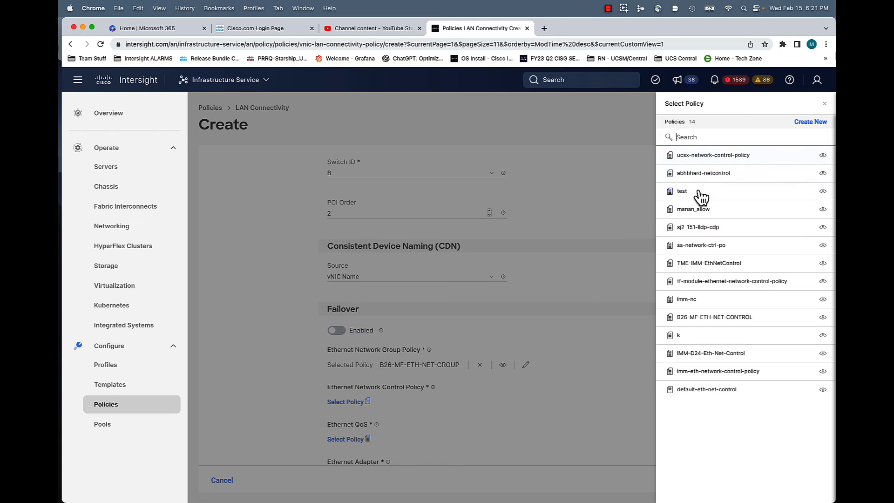
{"action": "type", "text": "B2"}
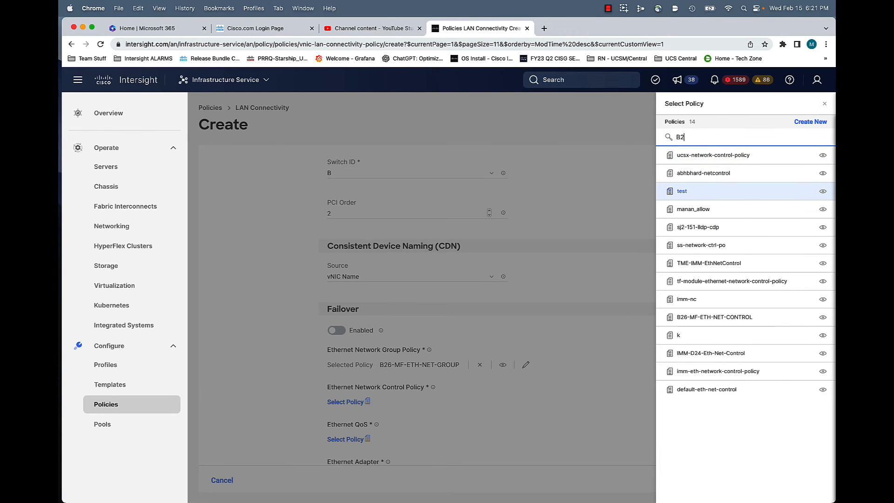
{"action": "left_click", "coordinate": [702, 161]}
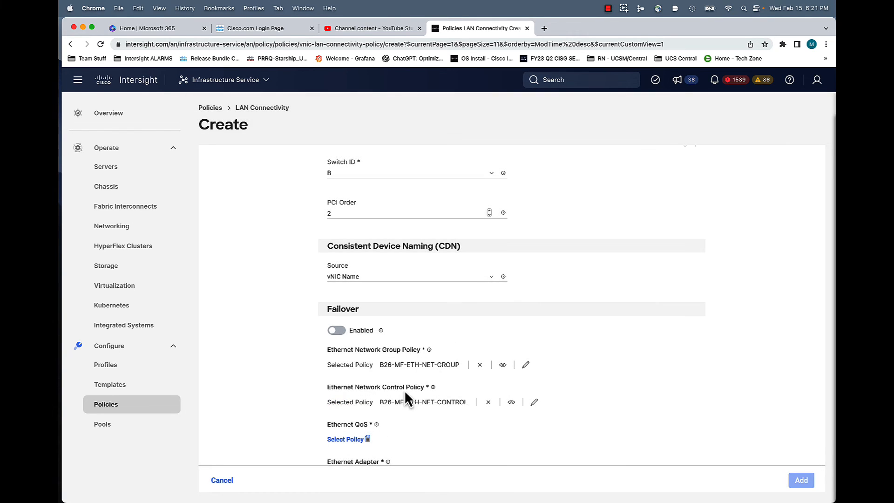
Assign vnic3 the Ethernet QoS policy B26-MF-ETH-QoS and the Ethernet adapter policy B26-MF-ETH-Adapter
{"action": "left_click", "coordinate": [362, 440]}
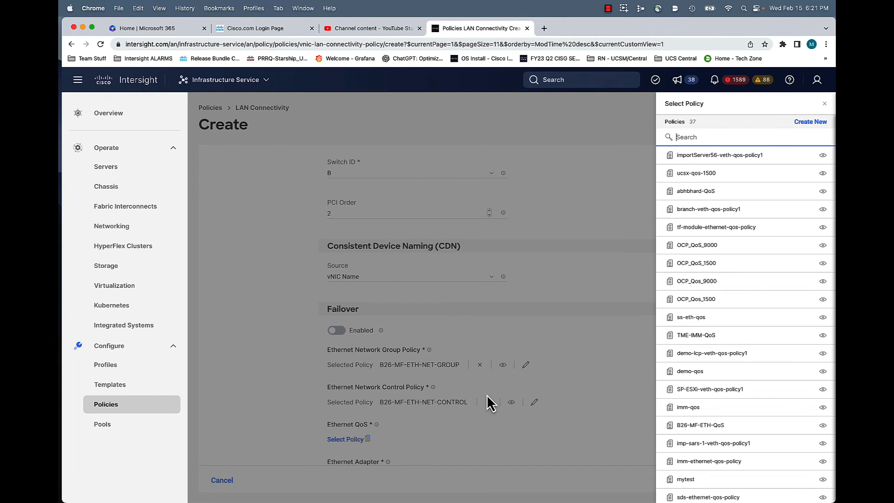
{"action": "type", "text": "B2"}
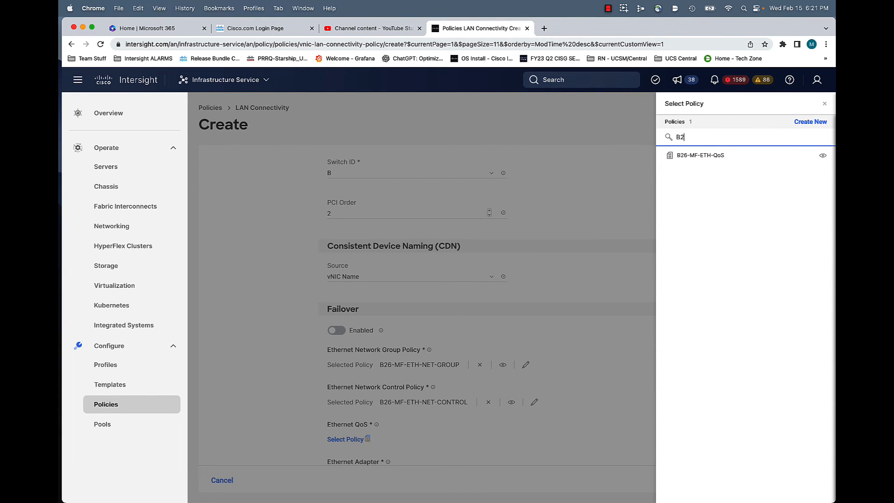
{"action": "left_click", "coordinate": [713, 158]}
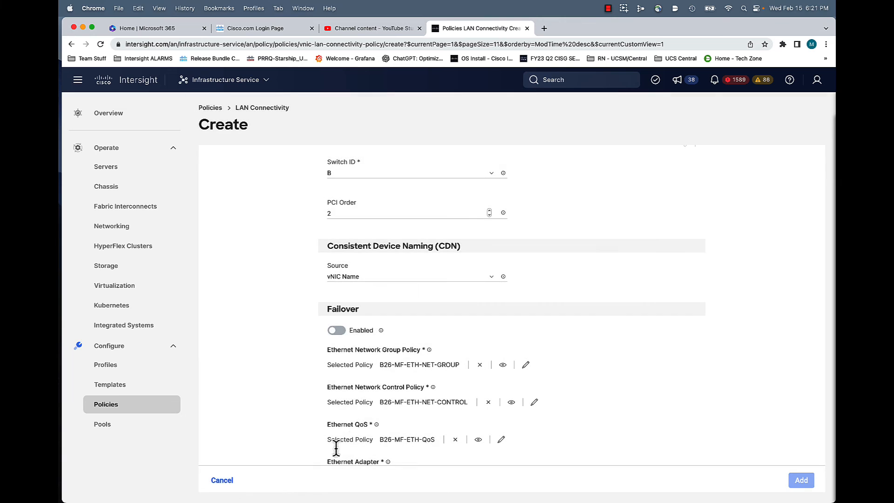
{"action": "scroll", "coordinate": [345, 433], "scroll_direction": "down", "scroll_amount": 2}
{"action": "left_click", "coordinate": [353, 422]}
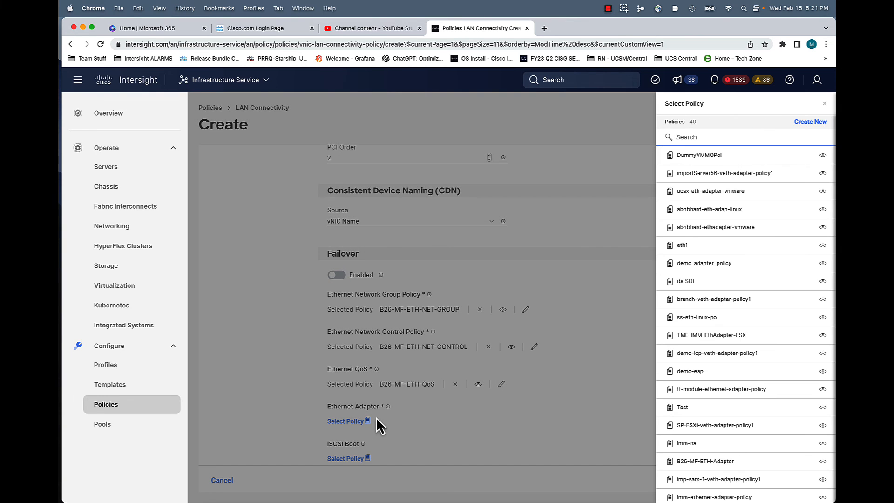
{"action": "type", "text": "B2"}
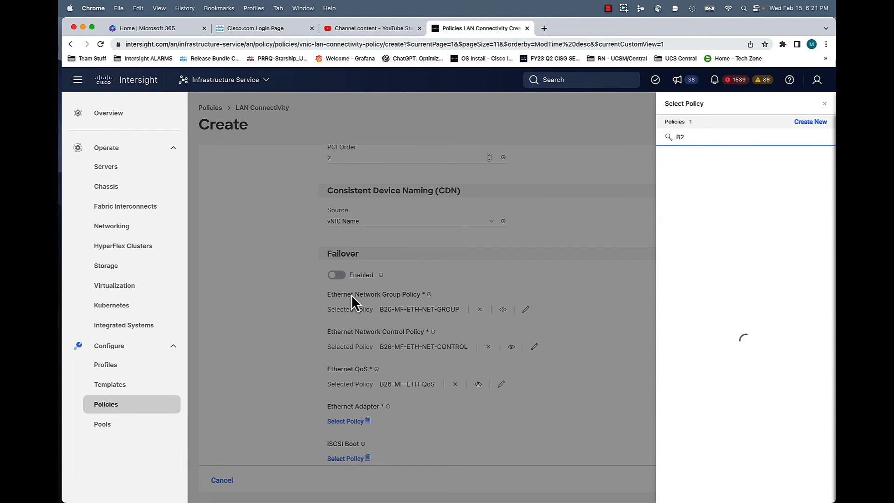
{"action": "left_click", "coordinate": [710, 156]}
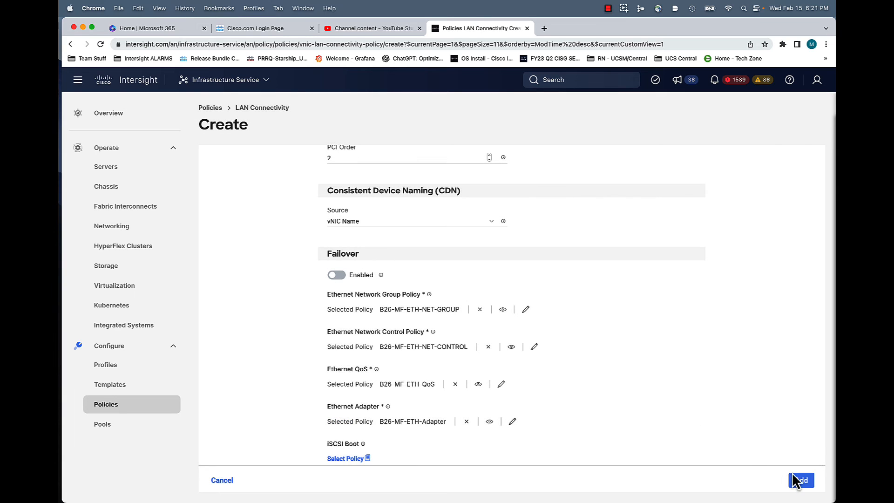
Add vnic3 to the vNIC configuration and create the LAN connectivity policy
{"action": "left_click", "coordinate": [803, 481]}
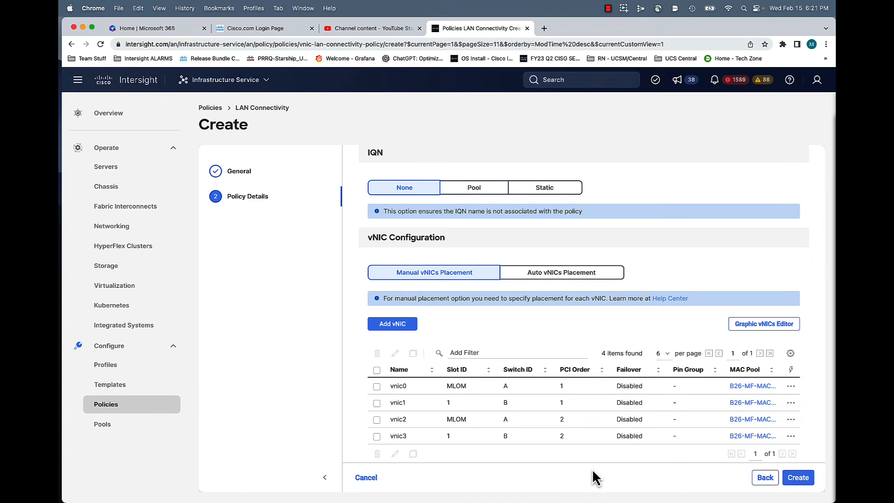
{"action": "left_click", "coordinate": [799, 478]}
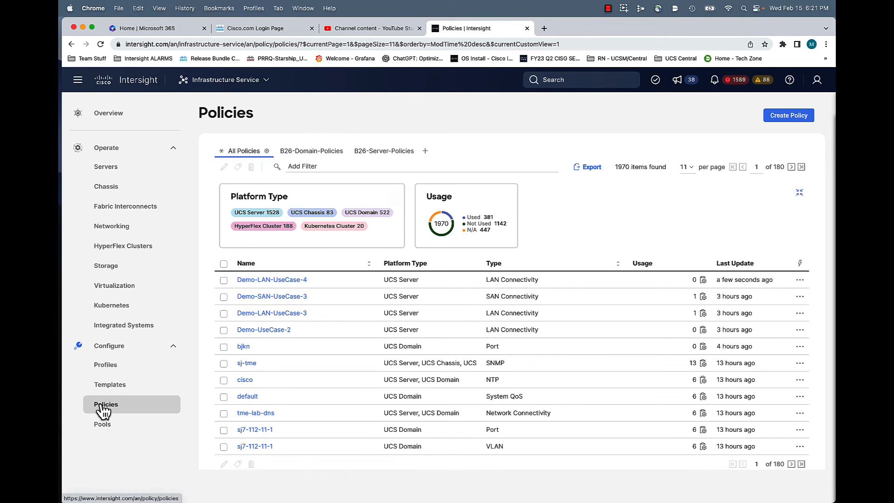
Start a new SAN Connectivity policy for the UCS Server platform type
{"action": "left_click", "coordinate": [791, 119]}
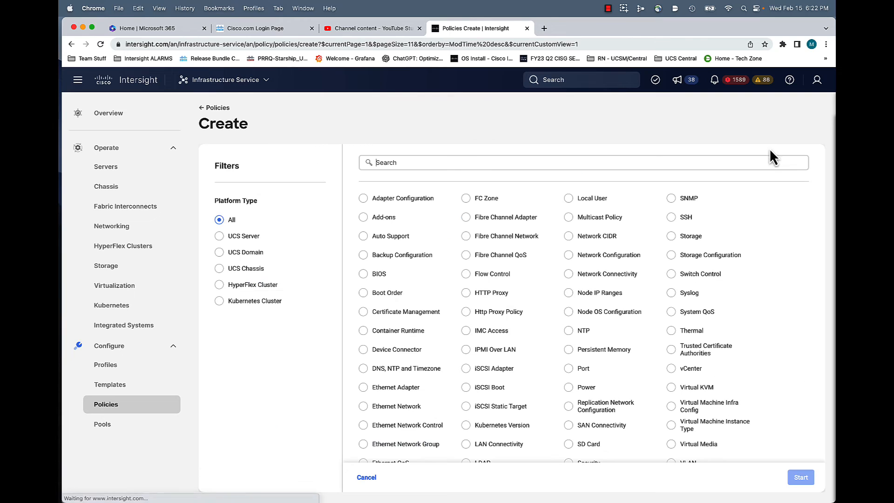
{"action": "left_click", "coordinate": [232, 238]}
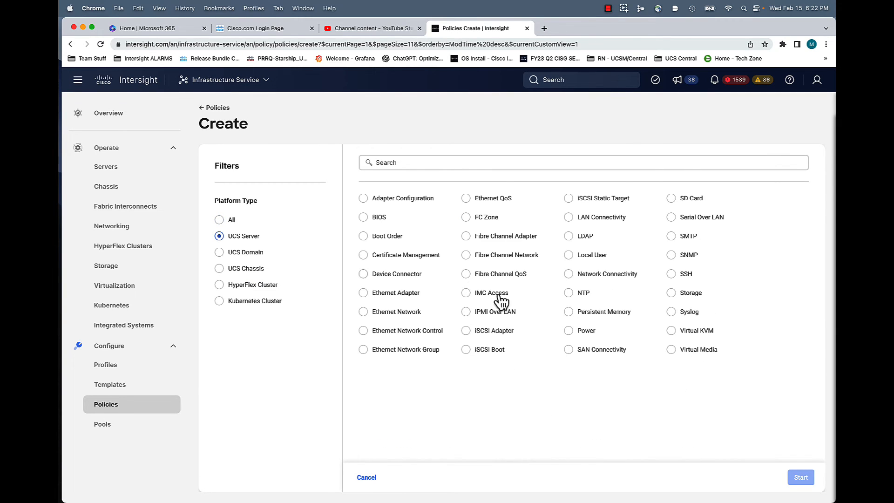
{"action": "left_click", "coordinate": [583, 352]}
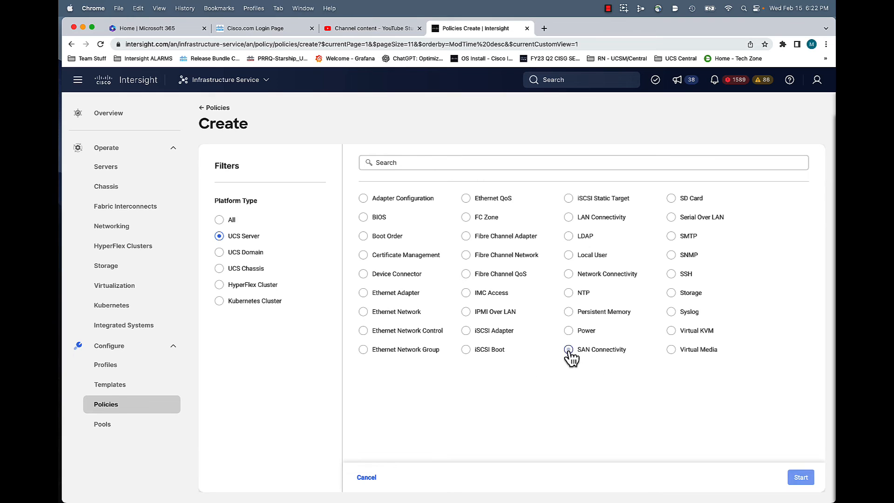
{"action": "left_click", "coordinate": [801, 478]}
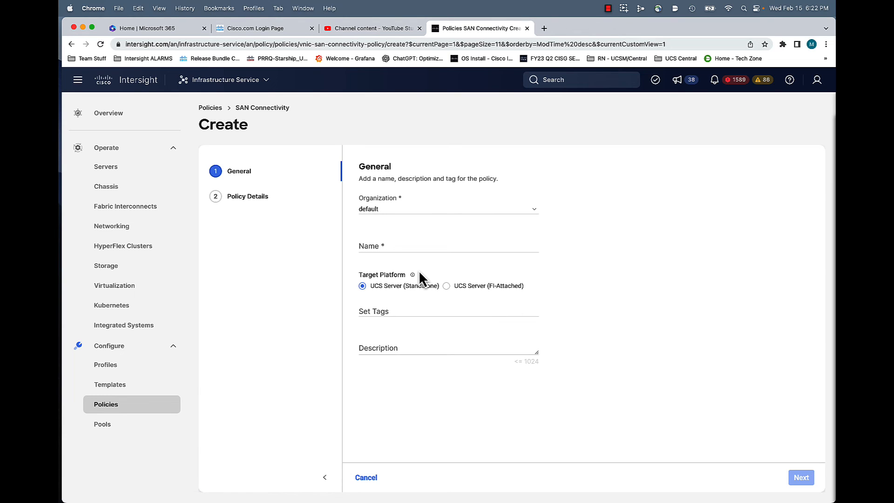
Name the SAN connectivity policy Demo-SAN-UseCase-4, target UCS Server (FI-Attached), and continue to the policy details
{"action": "left_click", "coordinate": [402, 240]}
{"action": "type", "text": "Demo-SAN"}
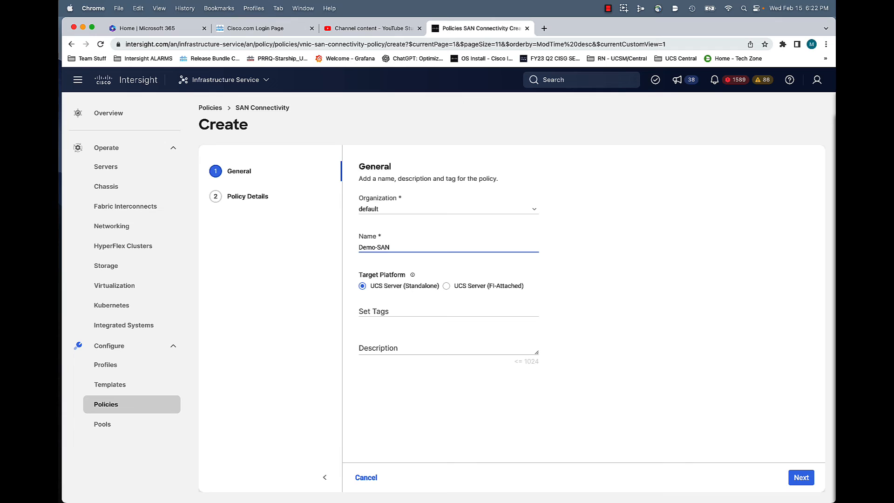
{"action": "type", "text": "-UseCase-4"}
{"action": "left_click", "coordinate": [447, 286]}
{"action": "left_click", "coordinate": [800, 478]}
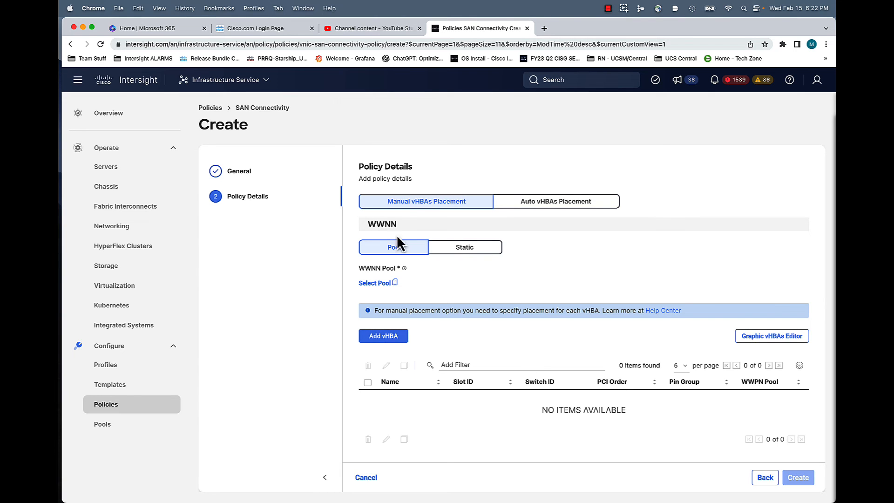
Assign the WWNN pool B26-MF-WWNN-Pool to the policy and start a vHBA named vhba0
{"action": "left_click", "coordinate": [375, 283]}
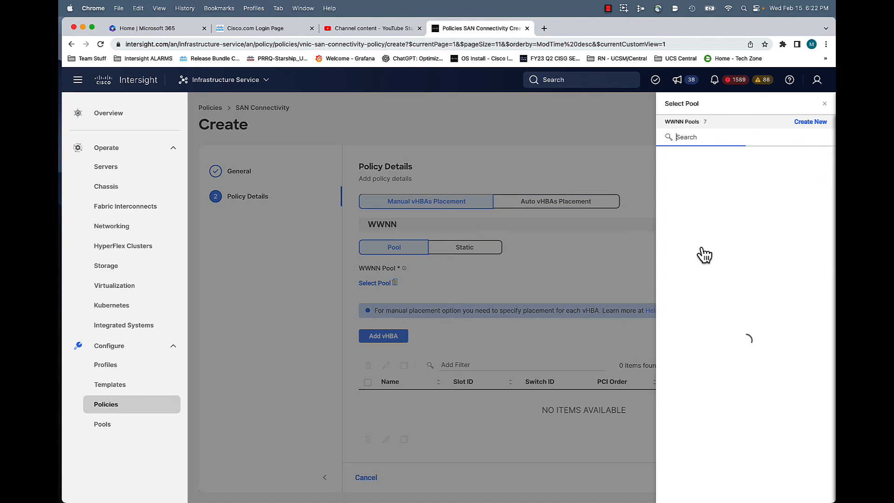
{"action": "left_click", "coordinate": [699, 159]}
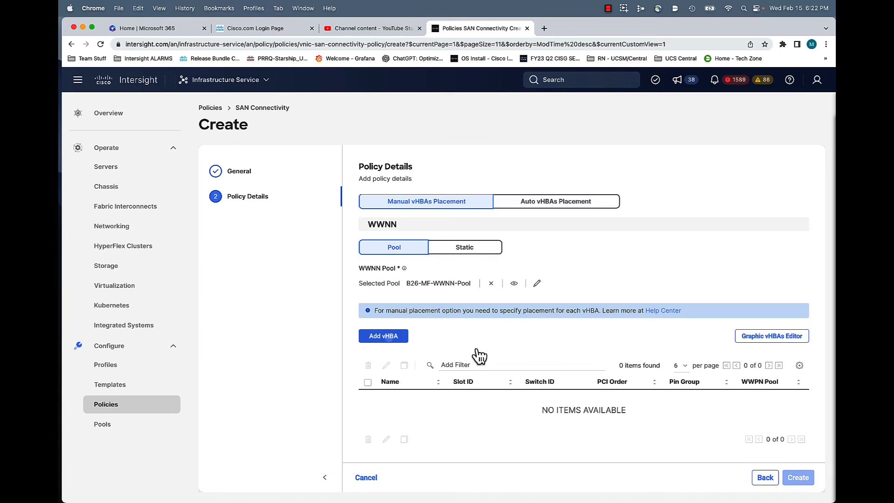
{"action": "left_click", "coordinate": [384, 336]}
{"action": "left_click", "coordinate": [359, 202]}
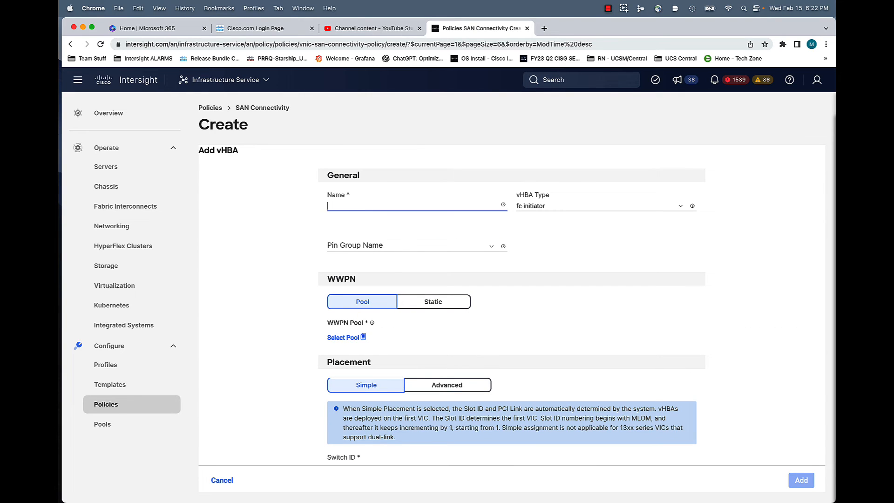
{"action": "type", "text": "vhba0"}
Assign vhba0 the WWPN pool B26-MF-WWPN-A
{"action": "scroll", "coordinate": [385, 316], "scroll_direction": "down", "scroll_amount": 4}
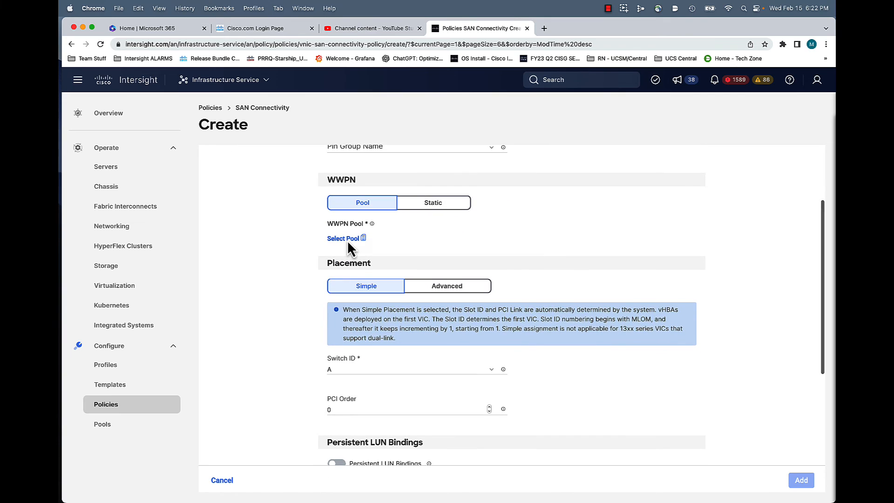
{"action": "left_click", "coordinate": [348, 240]}
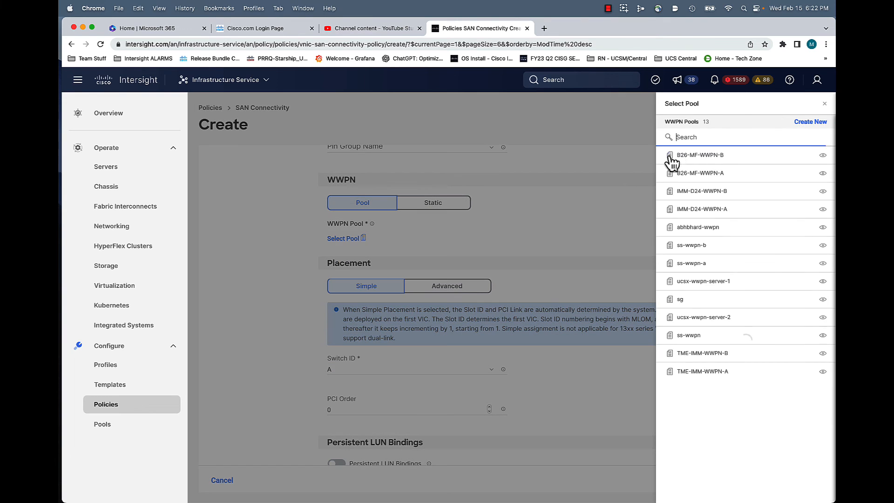
{"action": "left_click", "coordinate": [697, 175]}
Use advanced placement for vhba0 with slot ID MLOM
{"action": "scroll", "coordinate": [417, 357], "scroll_direction": "down", "scroll_amount": 2}
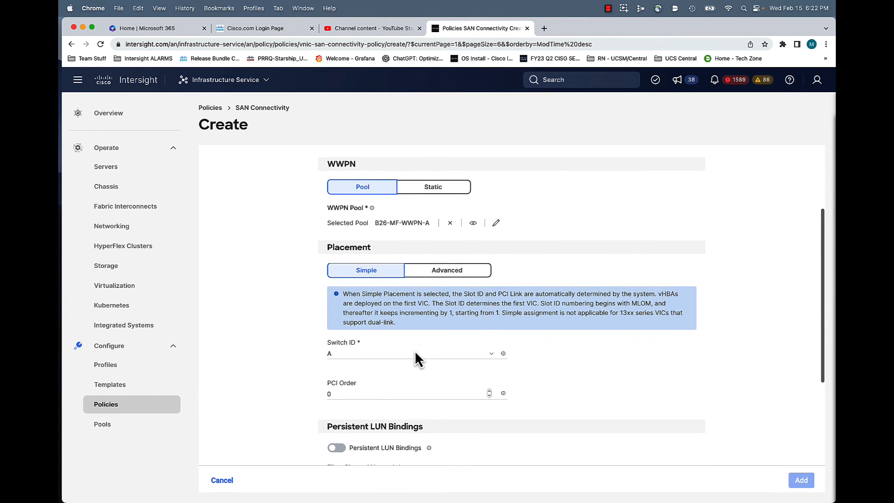
{"action": "left_click", "coordinate": [435, 252]}
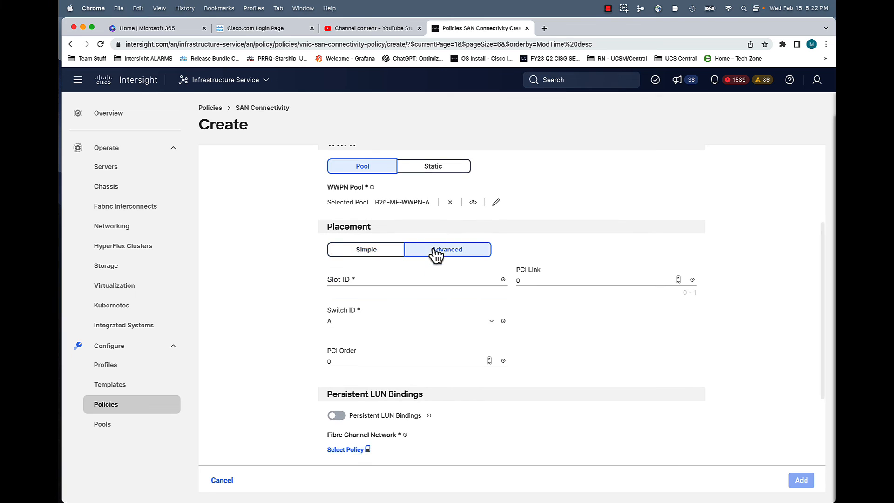
{"action": "left_click", "coordinate": [379, 278]}
{"action": "type", "text": "MLOM"}
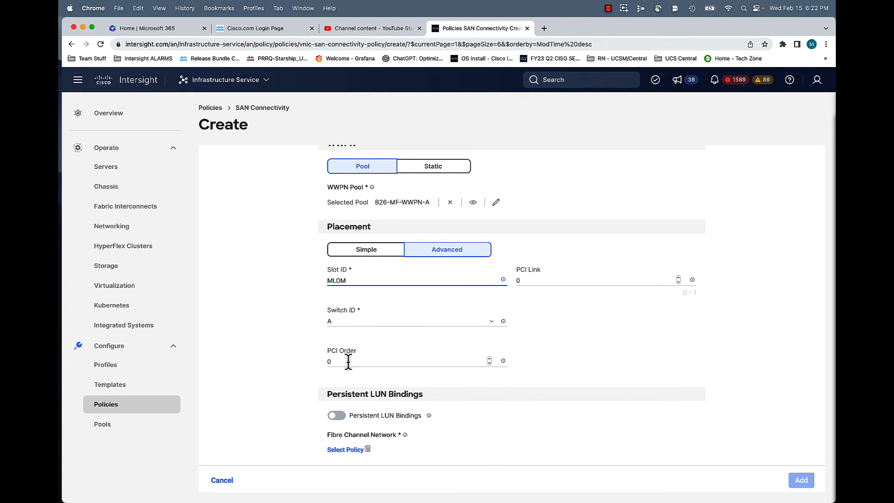
Assign vhba0 the Fibre Channel network policy B26-MF-FC-Net-A and the Fibre Channel QoS policy B26-MF-FC-QoS
{"action": "scroll", "coordinate": [347, 362], "scroll_direction": "down", "scroll_amount": 2}
{"action": "left_click", "coordinate": [368, 382]}
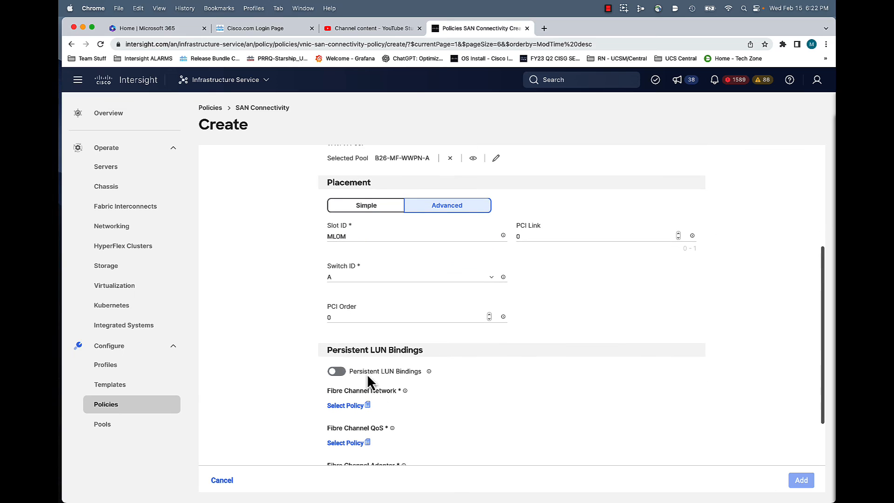
{"action": "left_click", "coordinate": [361, 405]}
{"action": "left_click", "coordinate": [706, 159]}
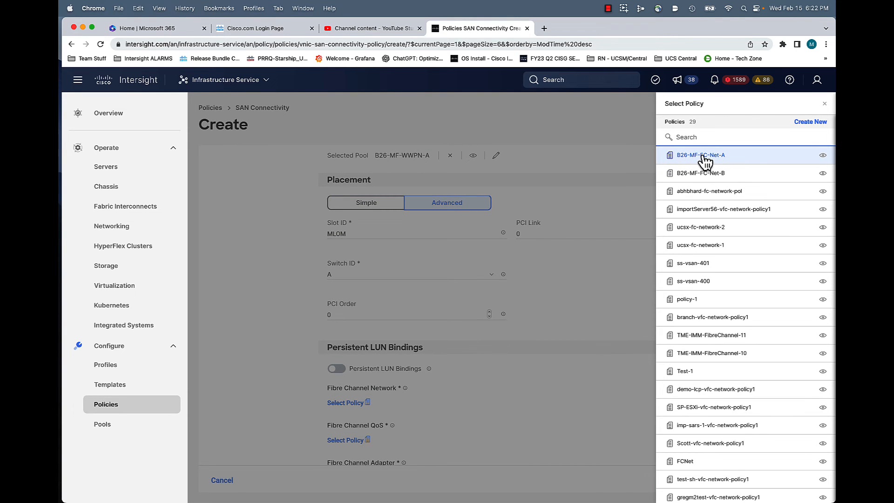
{"action": "scroll", "coordinate": [511, 423], "scroll_direction": "down", "scroll_amount": 4}
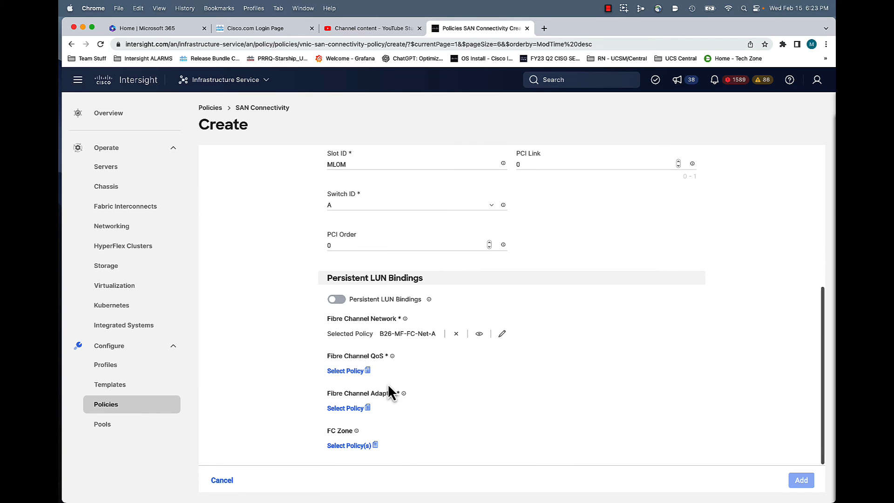
{"action": "left_click", "coordinate": [353, 372]}
{"action": "left_click", "coordinate": [694, 160]}
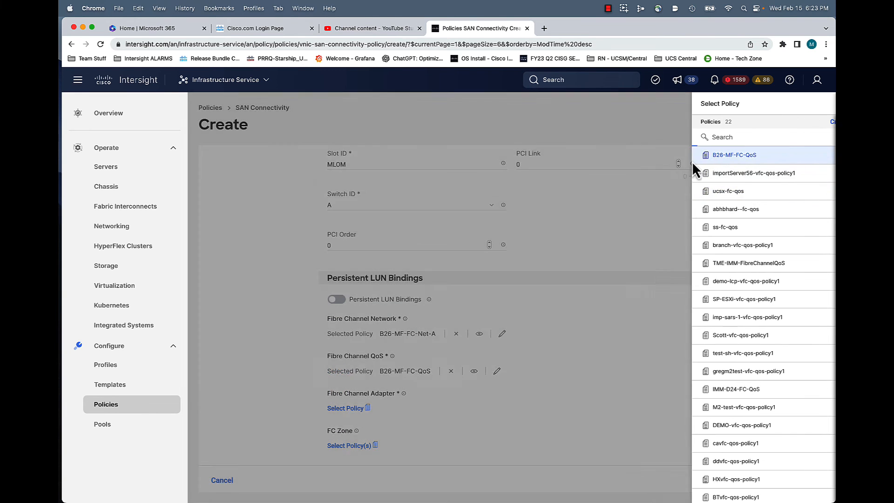
Assign vhba0 the Fibre Channel adapter policy B26-MF-FC-Adapter-VM and add the vHBA to the SAN connectivity policy
{"action": "left_click", "coordinate": [350, 409]}
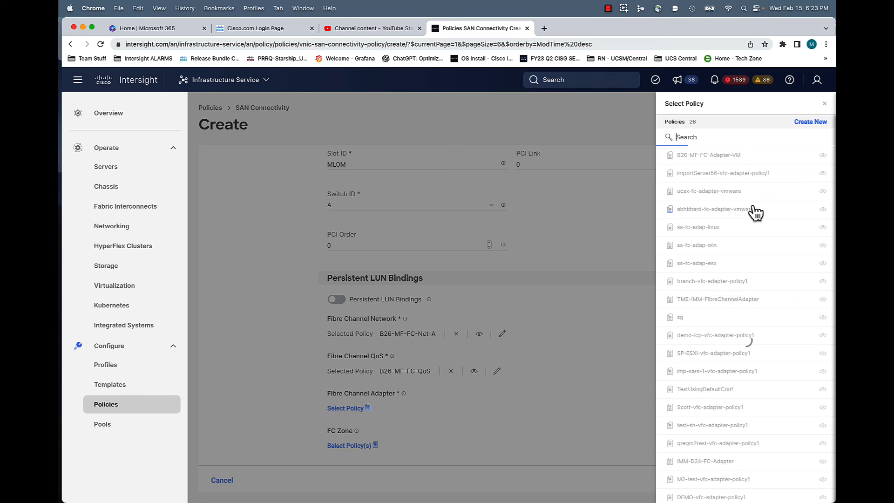
{"action": "left_click", "coordinate": [718, 160]}
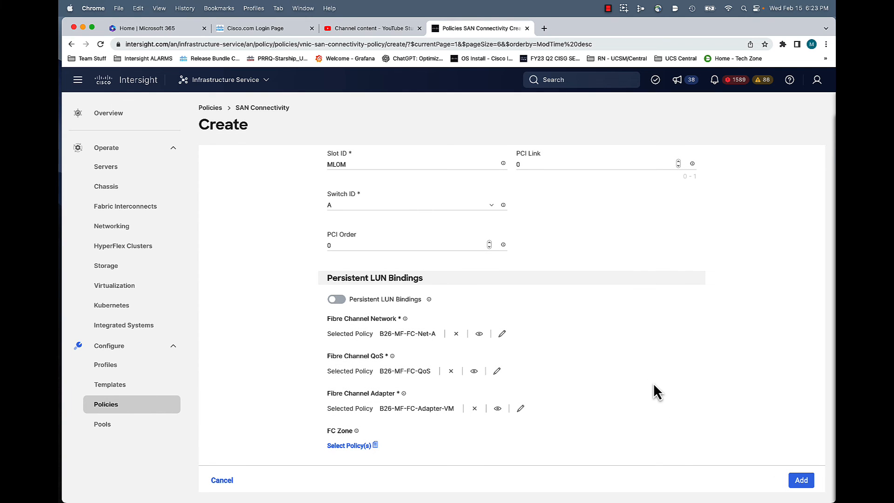
{"action": "left_click", "coordinate": [800, 480]}
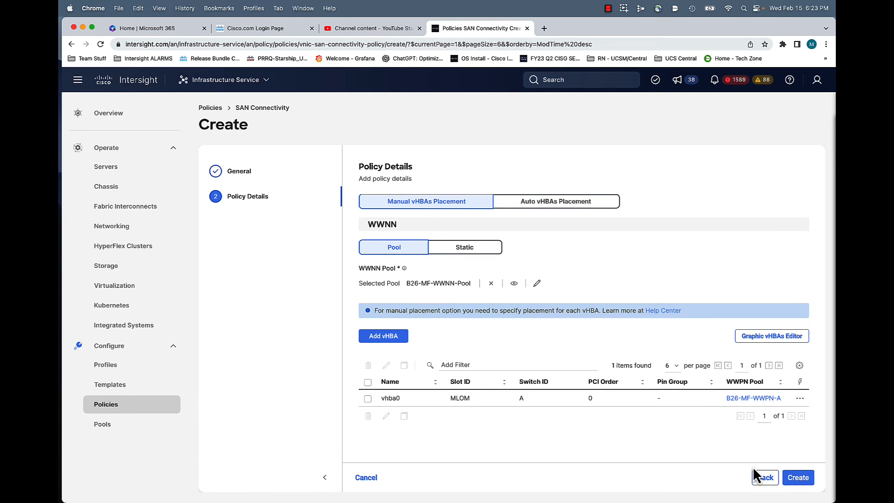
Start a second vHBA named vhba1 and assign it the WWPN pool B26-MF-WWPN-B
{"action": "left_click", "coordinate": [386, 337]}
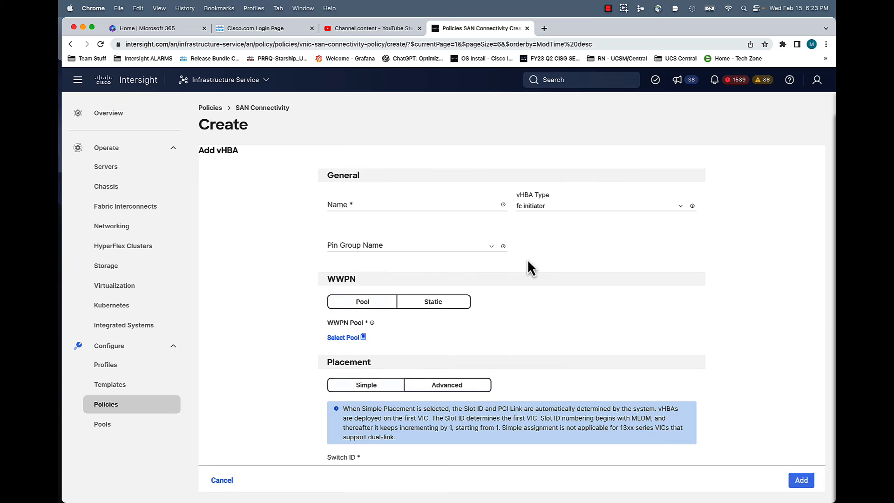
{"action": "left_click", "coordinate": [385, 204]}
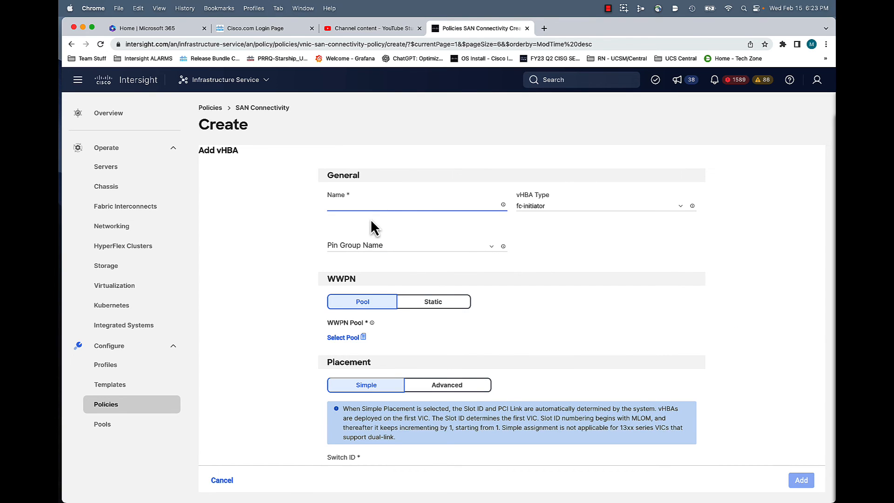
{"action": "type", "text": "vhba1"}
{"action": "scroll", "coordinate": [392, 273], "scroll_direction": "down", "scroll_amount": 2}
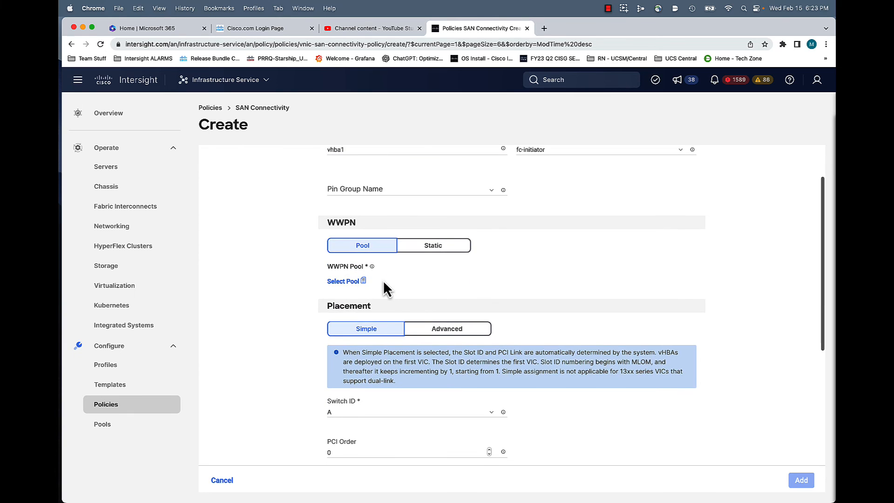
{"action": "left_click", "coordinate": [345, 282]}
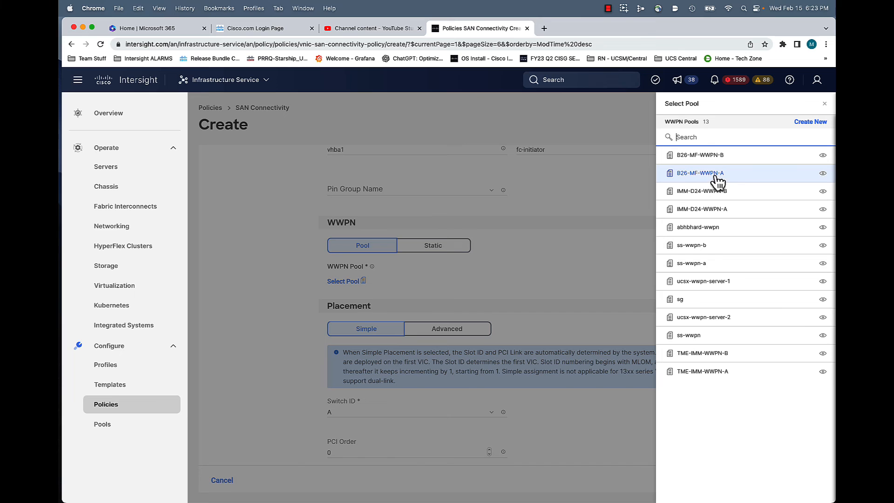
{"action": "left_click", "coordinate": [699, 156]}
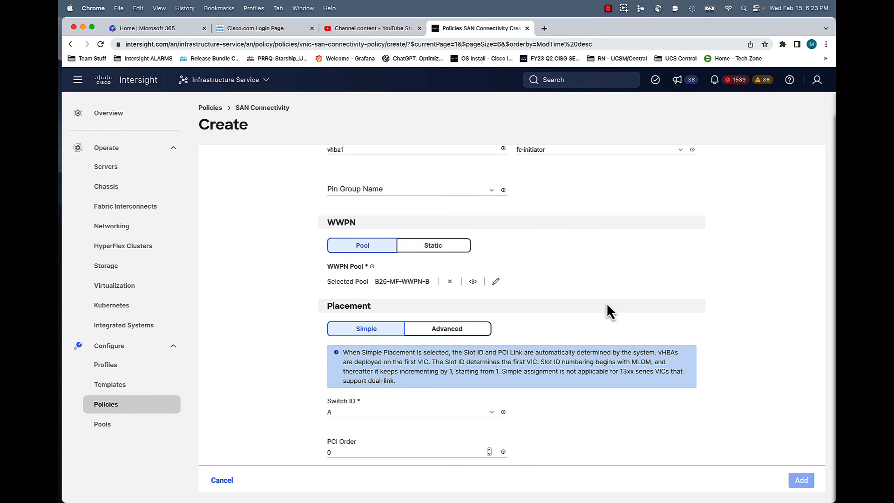
Use advanced placement for vhba1 with slot ID 1 and switch ID B
{"action": "scroll", "coordinate": [607, 304], "scroll_direction": "down", "scroll_amount": 2}
{"action": "left_click", "coordinate": [479, 289]}
{"action": "scroll", "coordinate": [521, 333], "scroll_direction": "down", "scroll_amount": 3}
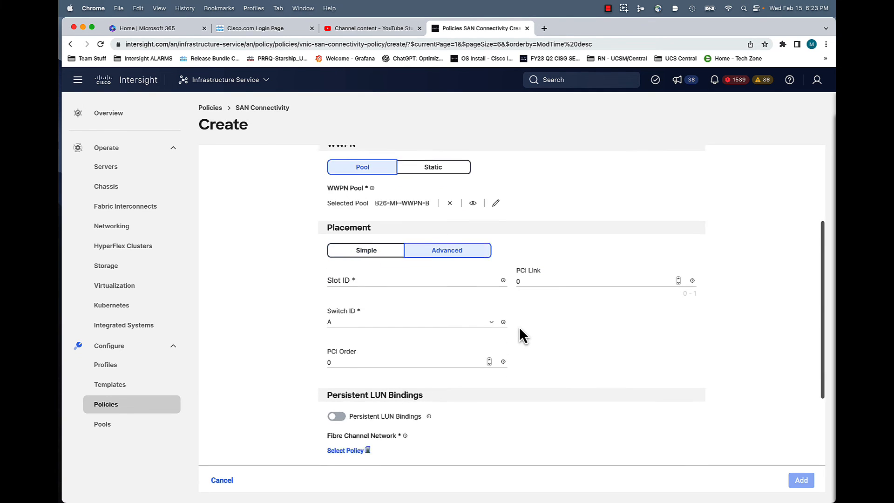
{"action": "left_click", "coordinate": [392, 254]}
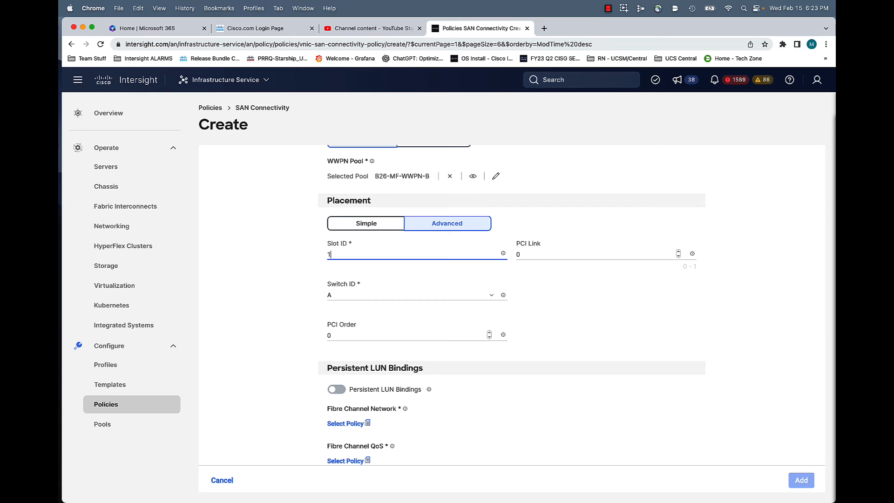
{"action": "left_click", "coordinate": [390, 298]}
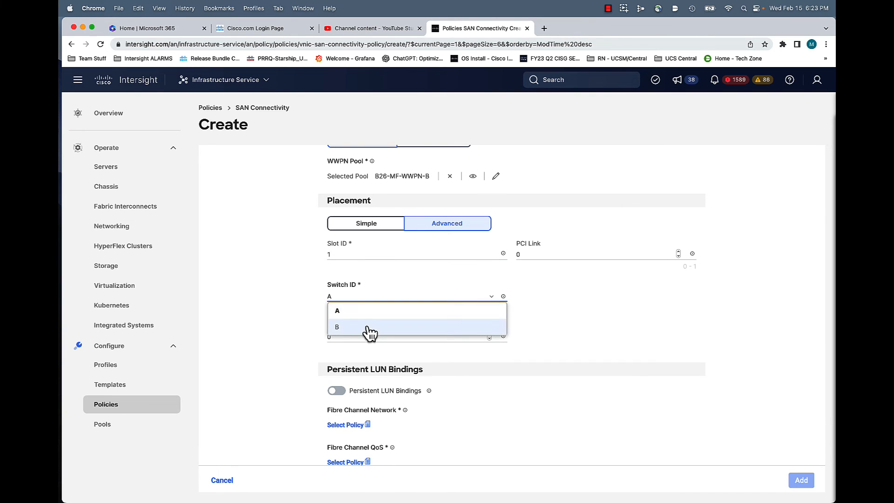
{"action": "left_click", "coordinate": [367, 329]}
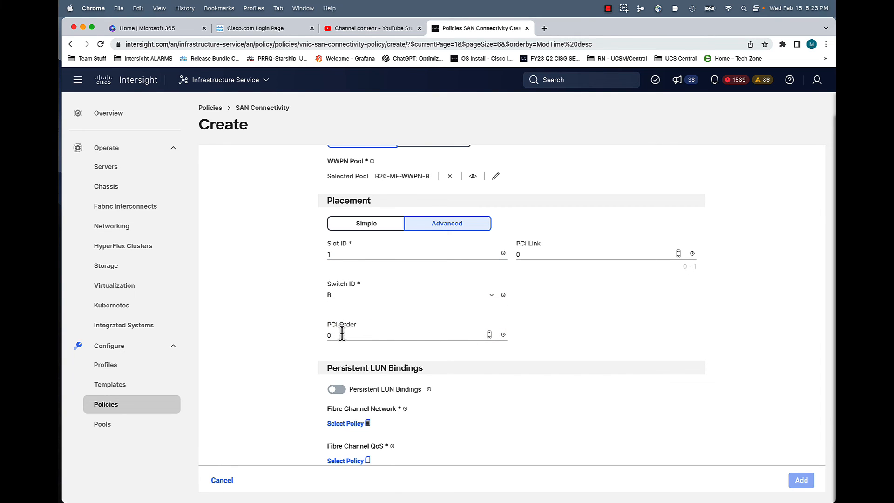
{"action": "scroll", "coordinate": [399, 334], "scroll_direction": "down", "scroll_amount": 3}
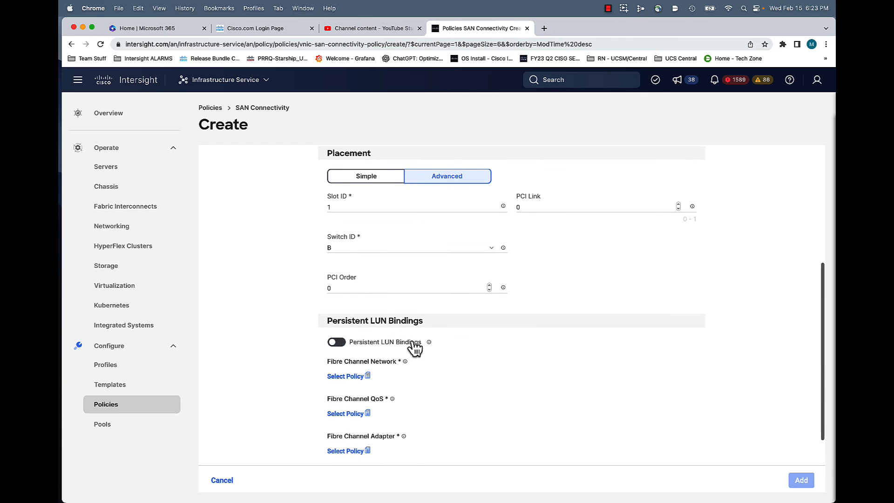
{"action": "left_click", "coordinate": [341, 175]}
{"action": "type", "text": "1"}
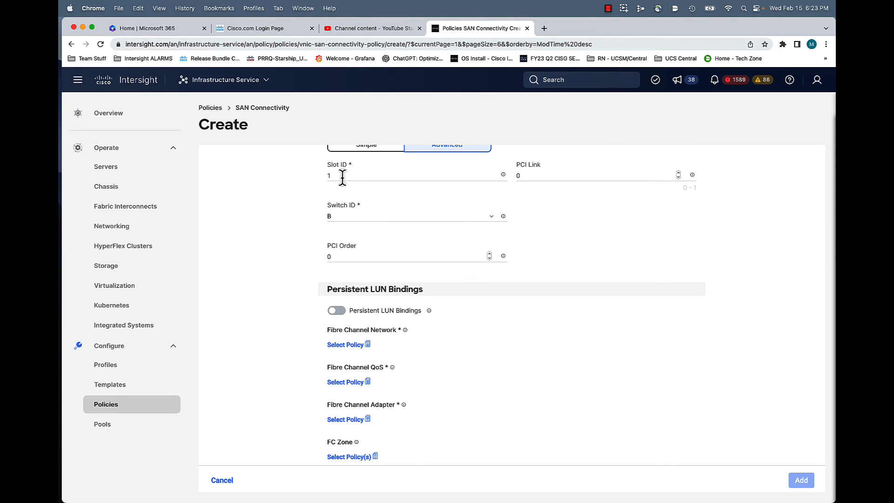
Assign vhba1 the Fibre Channel network policy B26-MF-FC-Net-B, QoS policy B26-MF-FC-QoS and adapter policy B26-MF-FC-Adapter-VM
{"action": "scroll", "coordinate": [524, 380], "scroll_direction": "down", "scroll_amount": 1}
{"action": "left_click", "coordinate": [350, 333]}
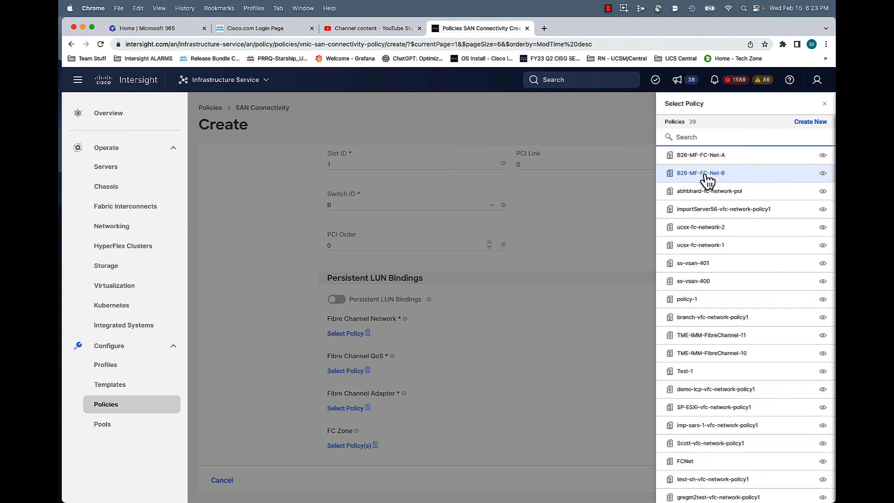
{"action": "left_click", "coordinate": [708, 179]}
{"action": "left_click", "coordinate": [367, 373]}
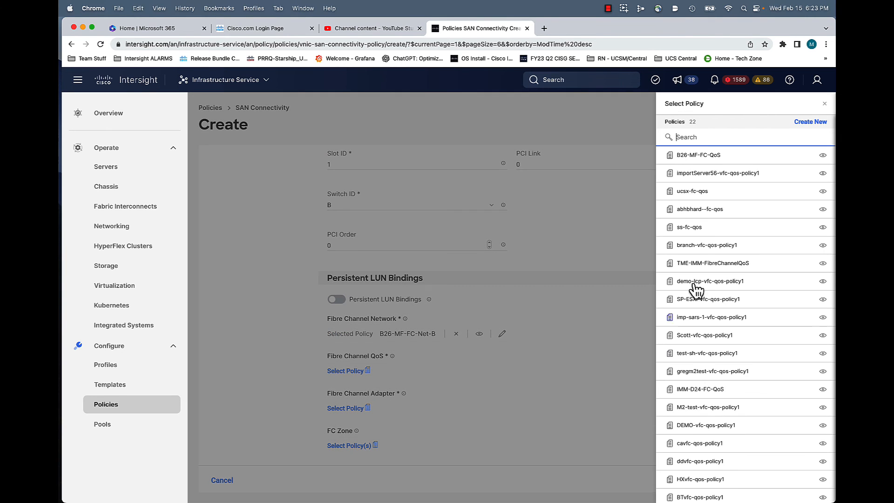
{"action": "left_click", "coordinate": [733, 157]}
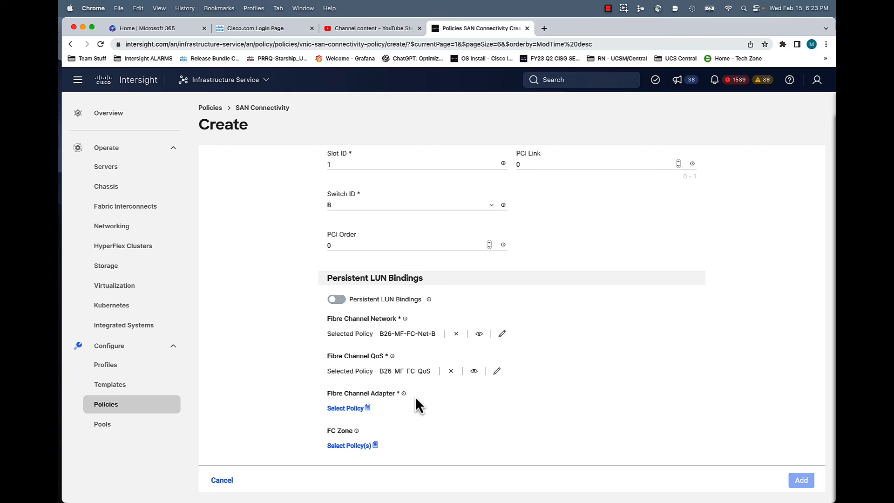
{"action": "left_click", "coordinate": [350, 409]}
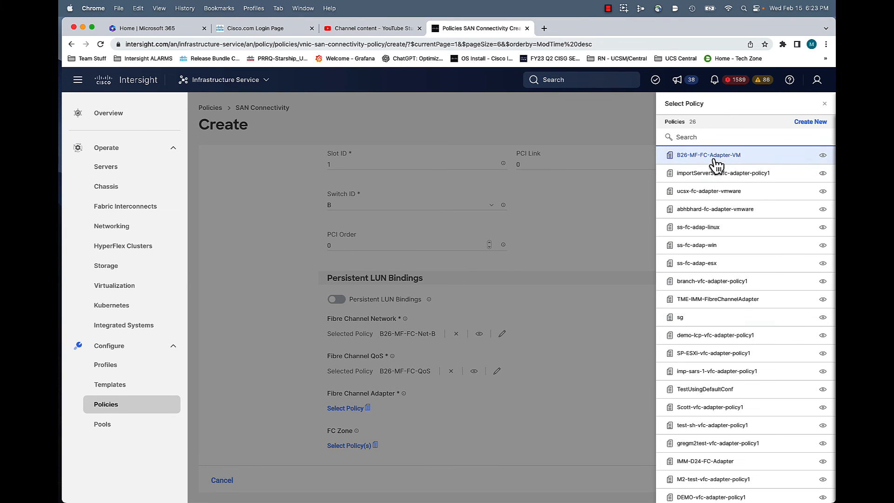
{"action": "left_click", "coordinate": [718, 158]}
Leave vhba1 without an FC zone policy, add it to the SAN connectivity policy and create the policy
{"action": "left_click", "coordinate": [349, 446]}
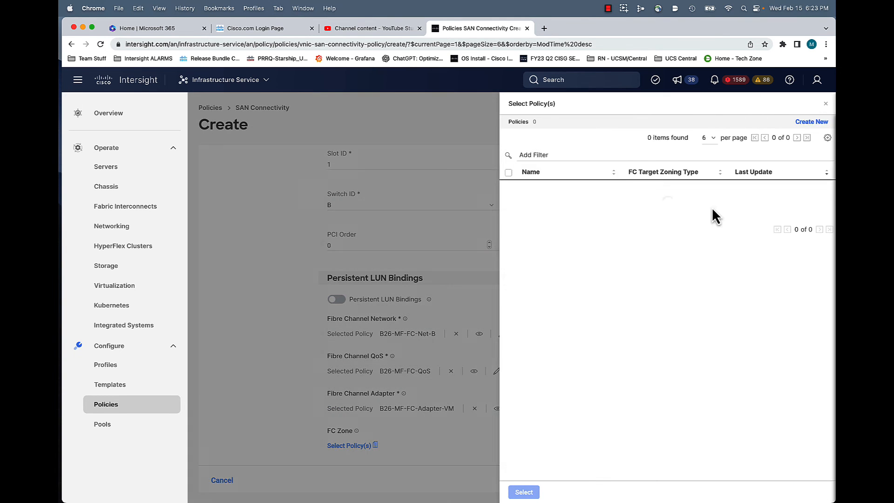
{"action": "left_click", "coordinate": [825, 104]}
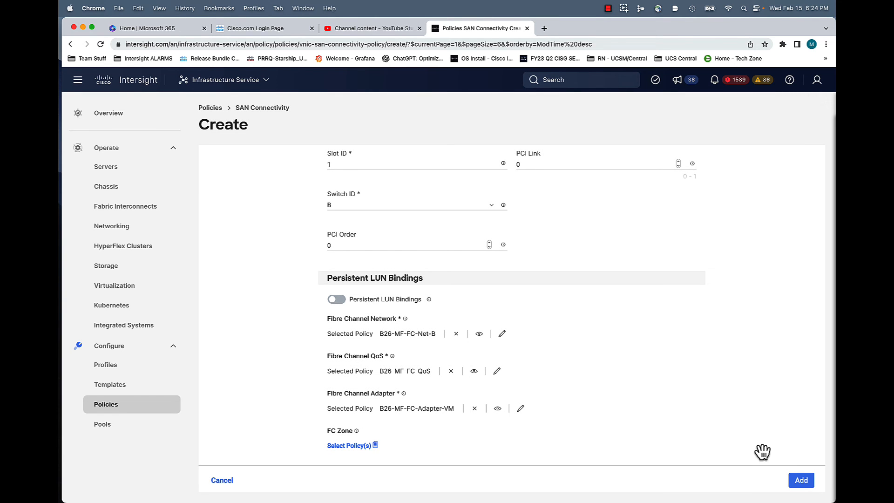
{"action": "left_click", "coordinate": [801, 481]}
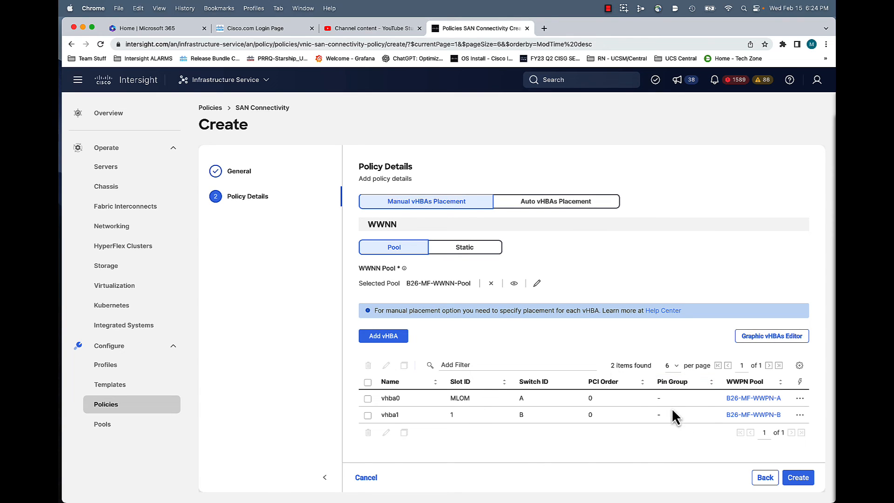
{"action": "left_click", "coordinate": [802, 479]}
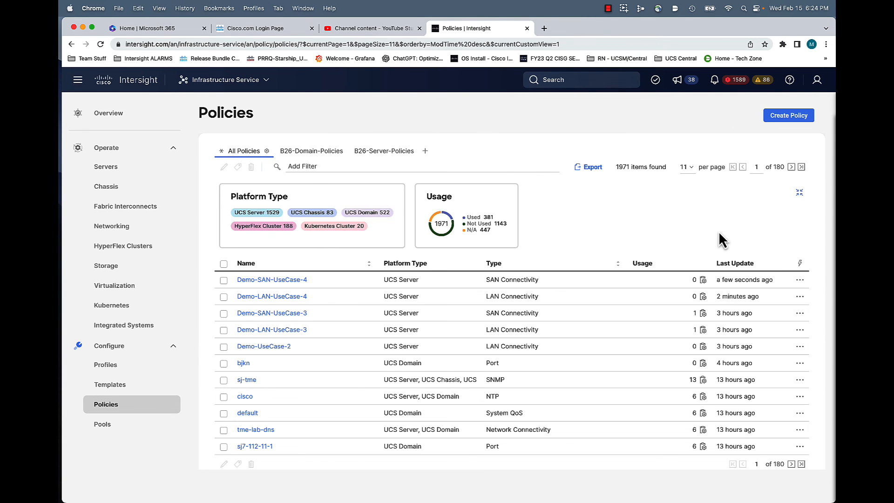
Open the UCS server profile SP-SJC7-R14-MF-TEST from the My Demo SPs view for editing
{"action": "left_click", "coordinate": [106, 368]}
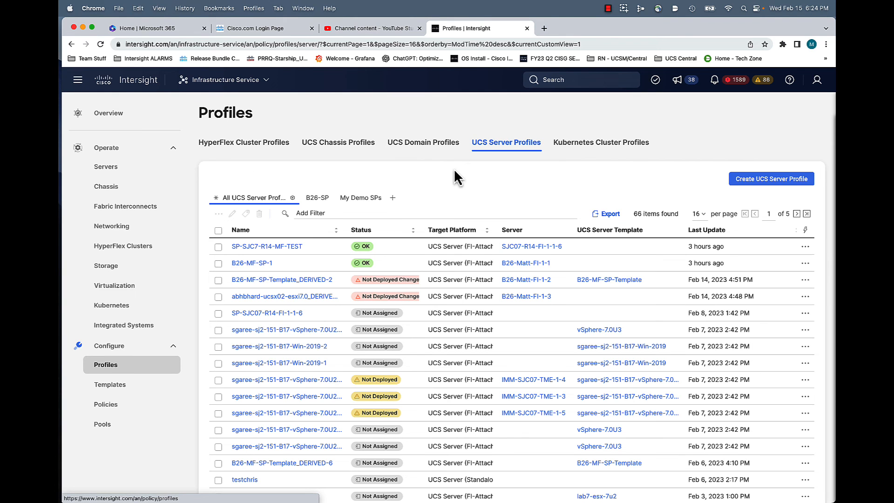
{"action": "left_click", "coordinate": [362, 202]}
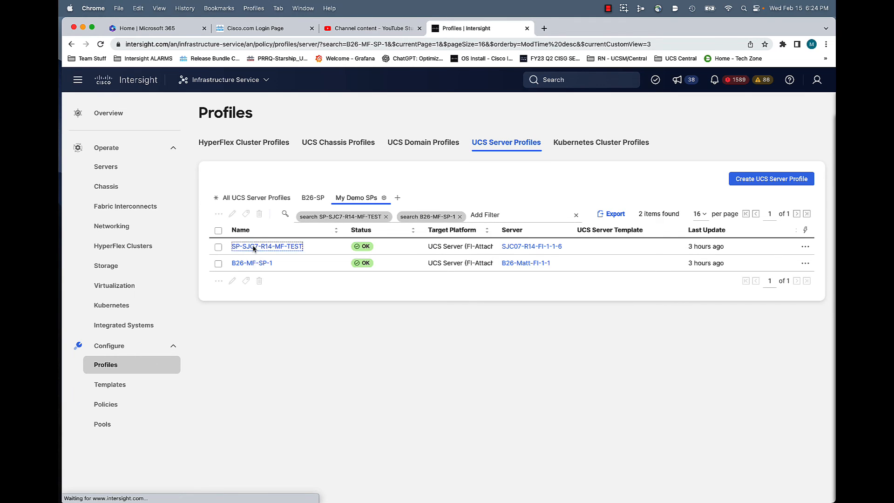
{"action": "left_click", "coordinate": [256, 248]}
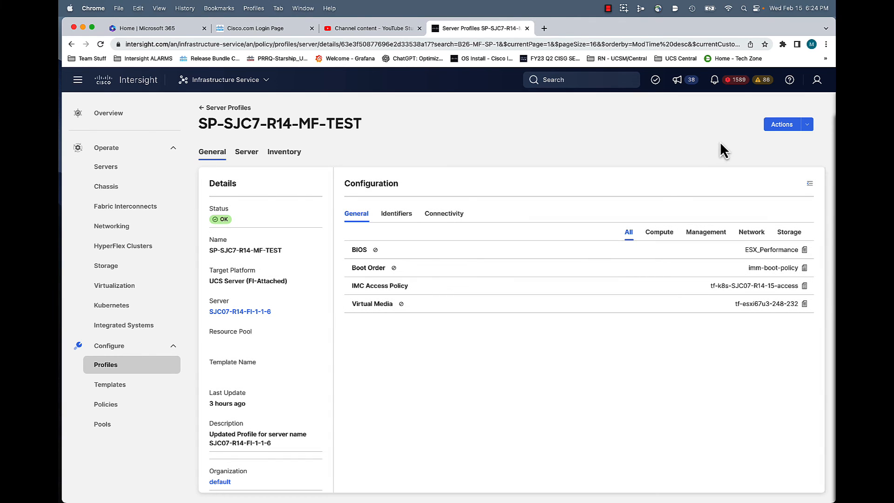
{"action": "left_click", "coordinate": [811, 130]}
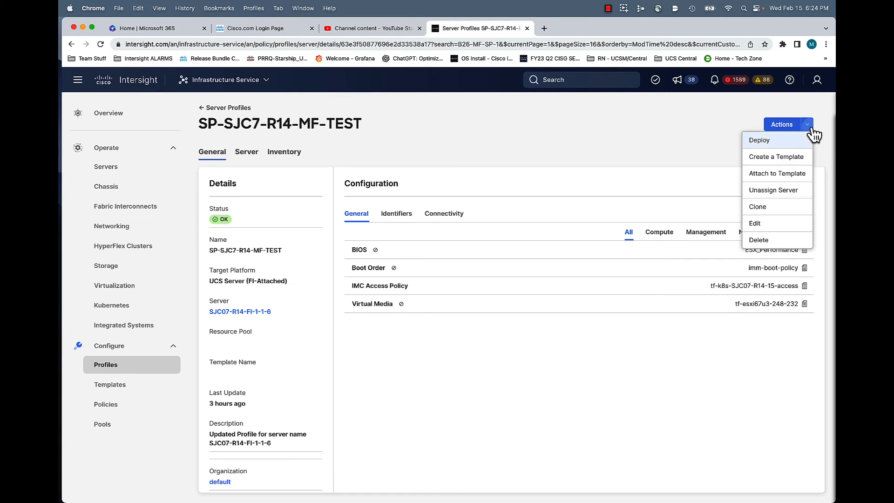
{"action": "left_click", "coordinate": [758, 224]}
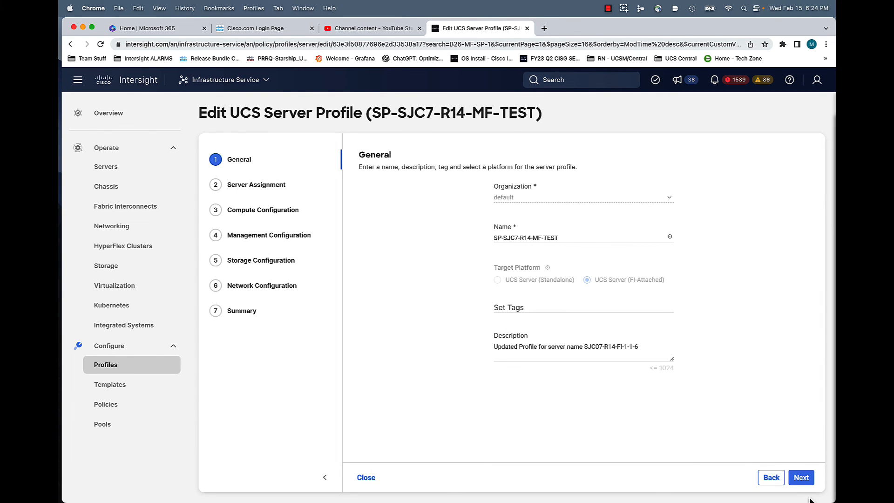
Attach the LAN connectivity policy Demo-LAN-UseCase-4 and the SAN connectivity policy Demo-SAN-UseCase-4 in the profile's network configuration
{"action": "left_click", "coordinate": [799, 480]}
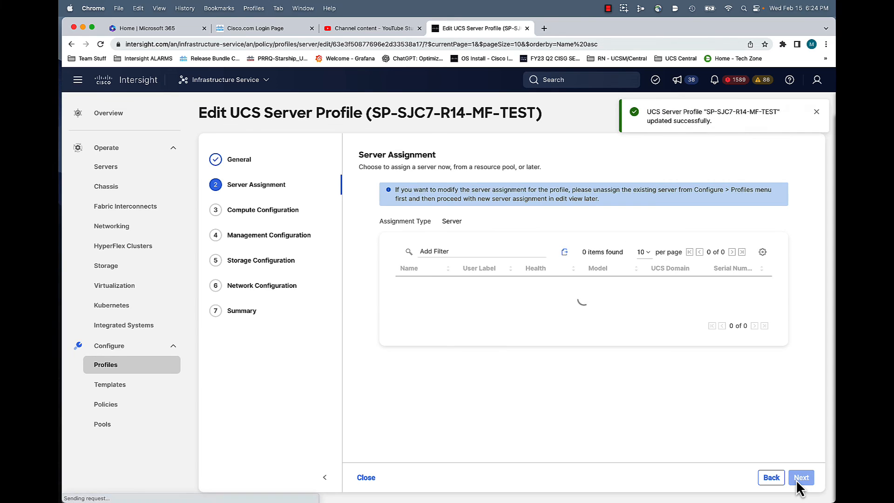
{"action": "left_click", "coordinate": [799, 480]}
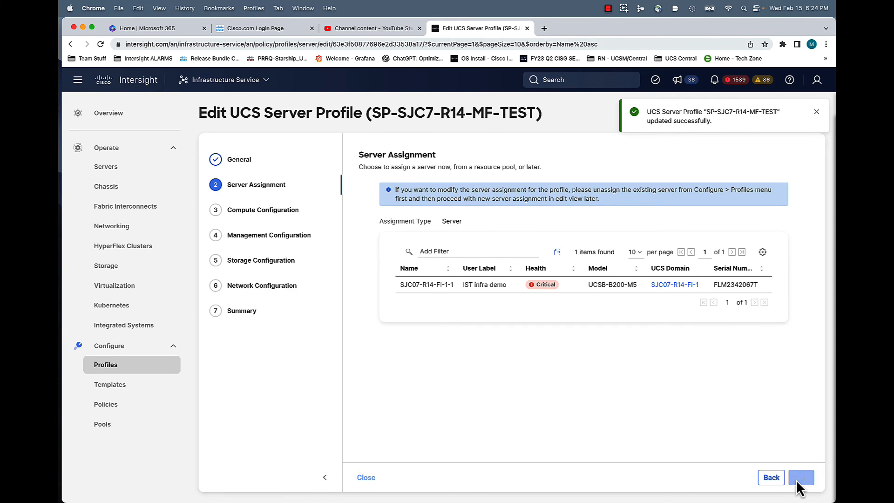
{"action": "left_click", "coordinate": [799, 480]}
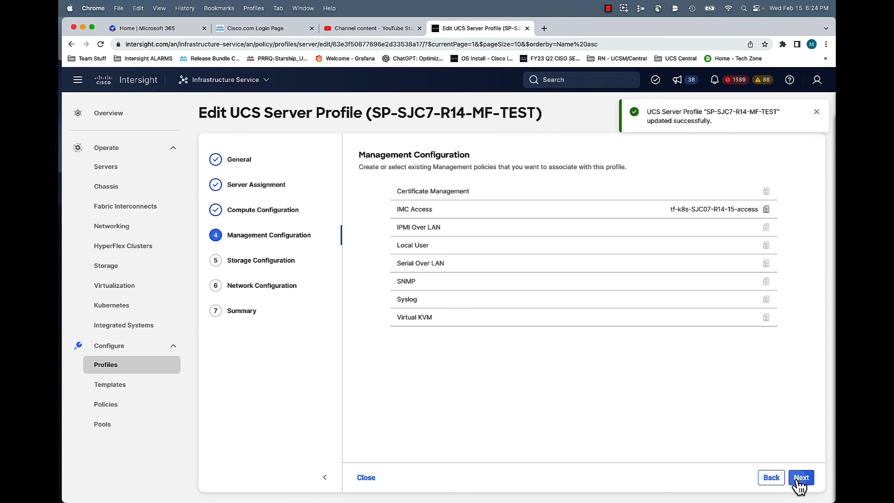
{"action": "left_click", "coordinate": [799, 480]}
{"action": "left_click", "coordinate": [799, 479]}
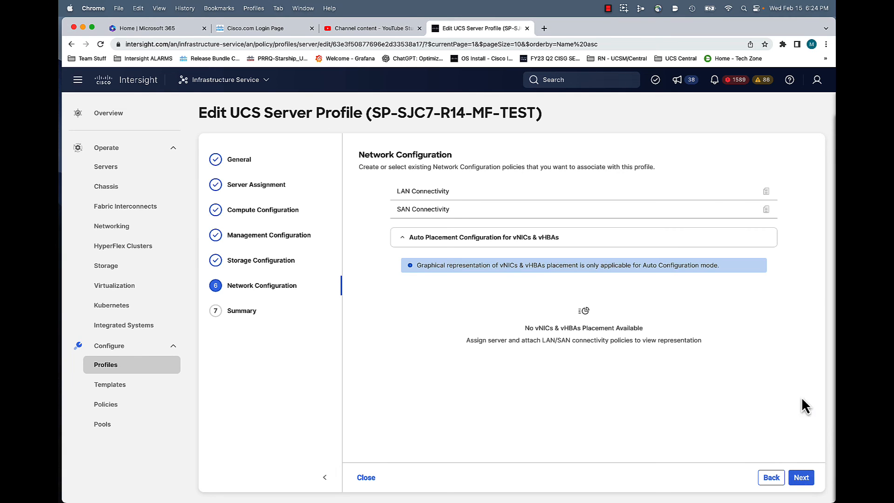
{"action": "left_click", "coordinate": [735, 192]}
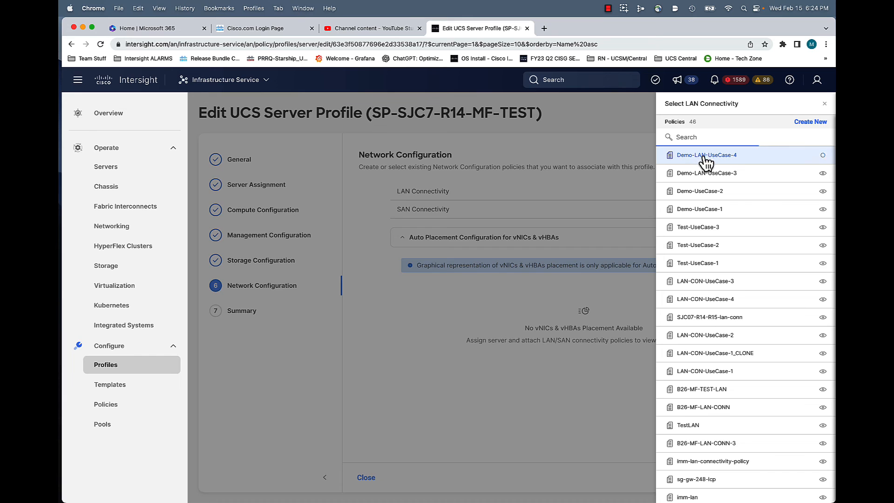
{"action": "left_click", "coordinate": [706, 157]}
{"action": "left_click", "coordinate": [742, 211]}
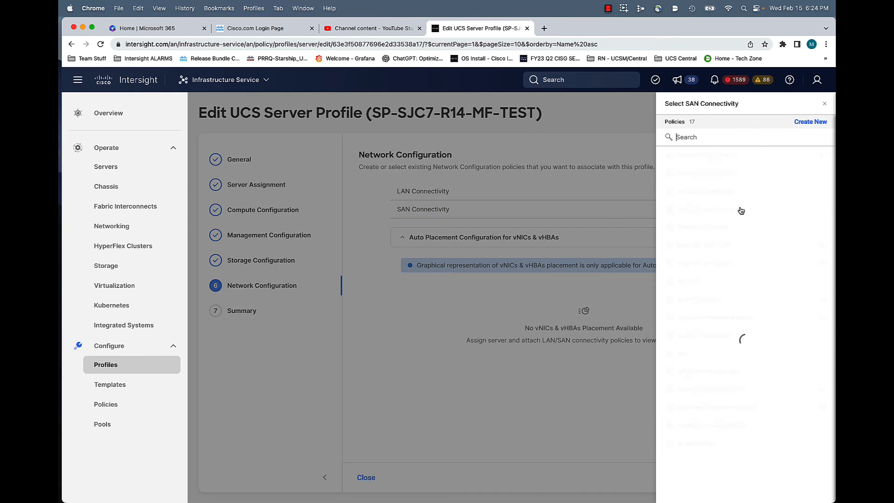
{"action": "left_click", "coordinate": [710, 156]}
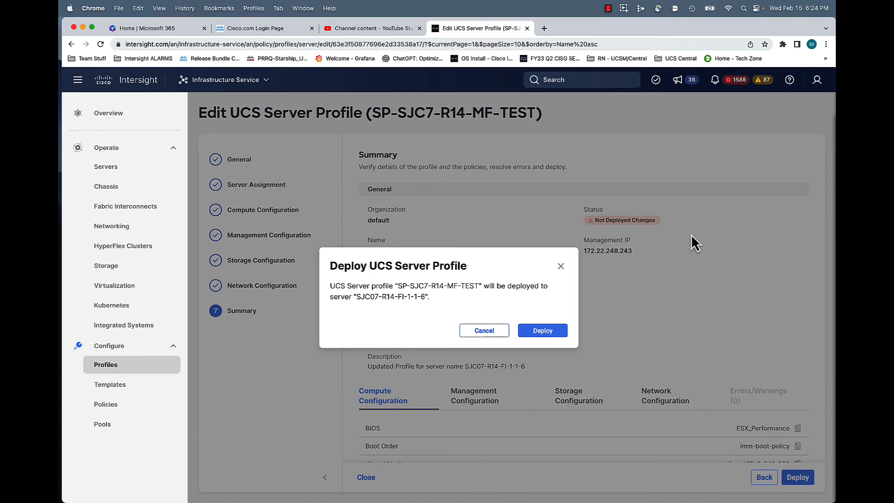
Deploy the server profile SP-SJC7-R14-MF-TEST to server SJC07-R14-FI-1-1-6 and review the deployment request's execution flow
{"action": "left_click", "coordinate": [543, 331]}
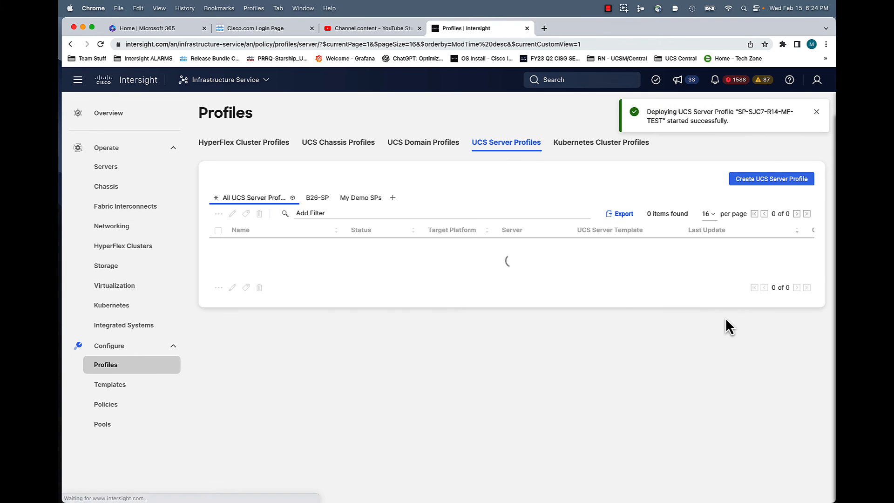
{"action": "left_click", "coordinate": [817, 113]}
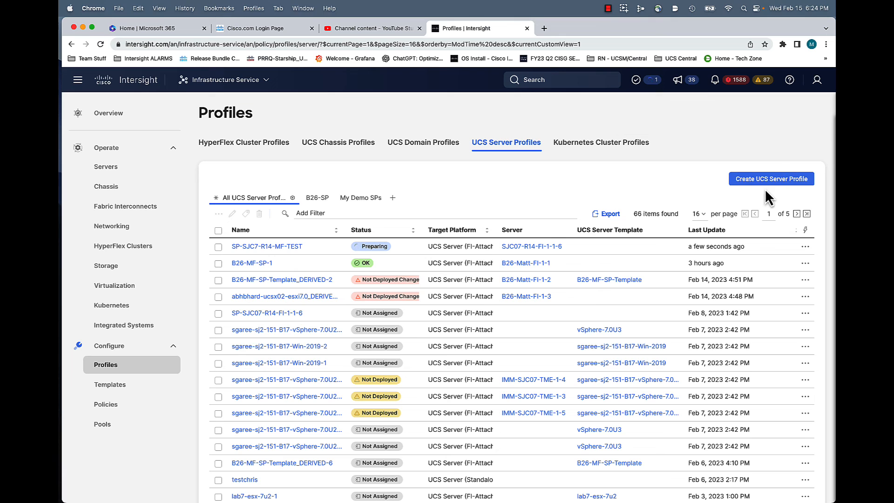
{"action": "left_click", "coordinate": [652, 82]}
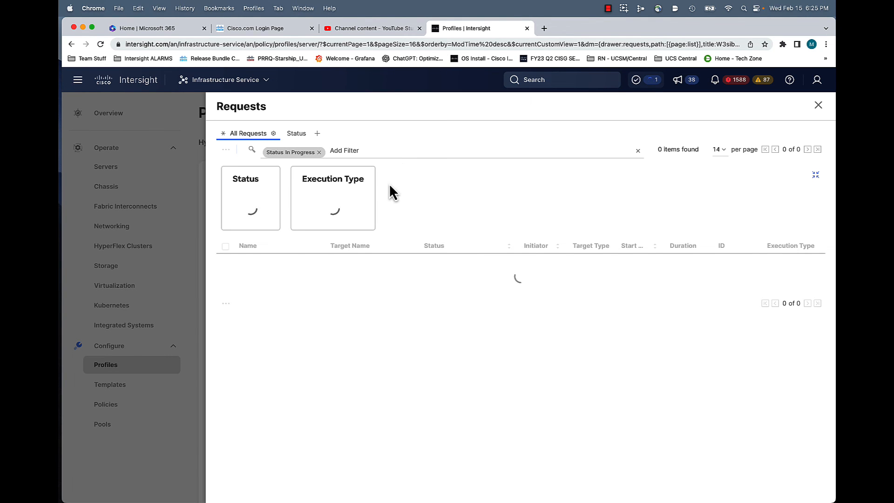
{"action": "left_click", "coordinate": [296, 274]}
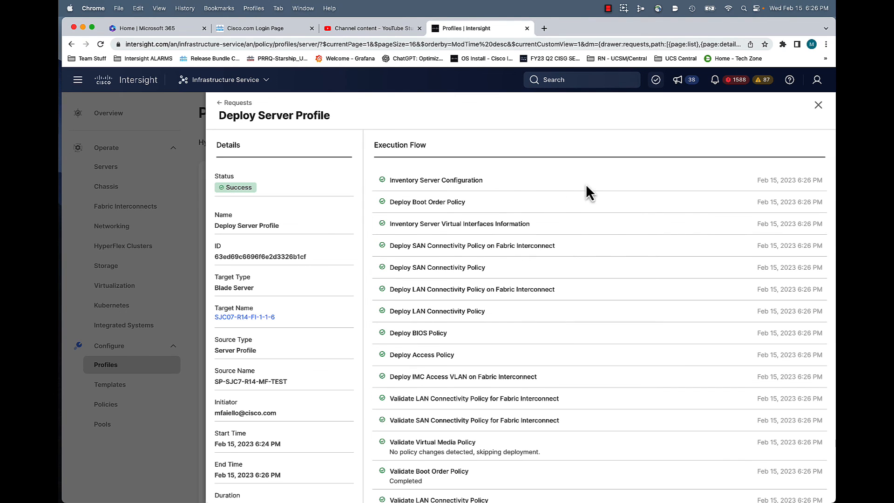
{"action": "left_click", "coordinate": [818, 105]}
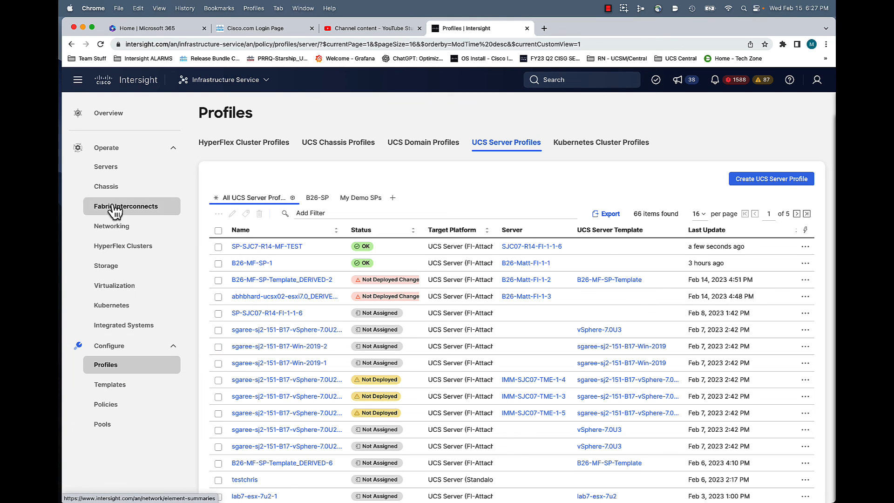
Open server SJC07-R14-FI-1-1-6 from My Demo Servers and examine the vNIC and vHBA placement in its server profile's connectivity details
{"action": "left_click", "coordinate": [107, 168]}
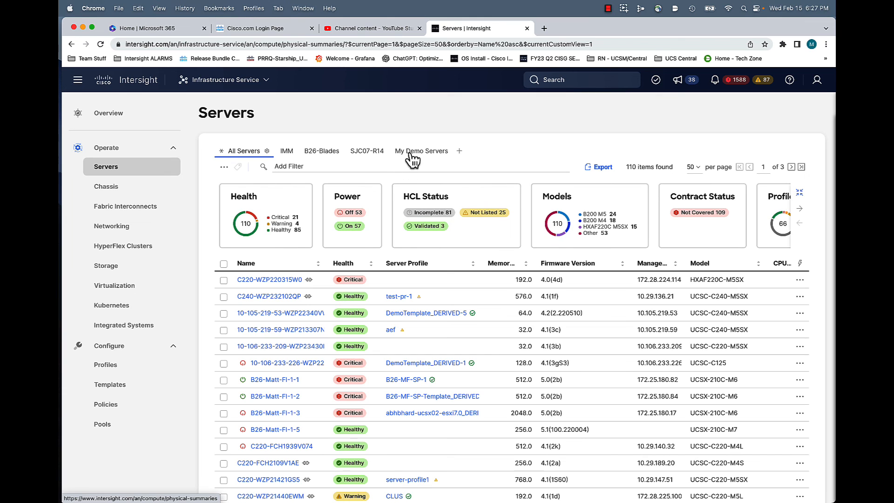
{"action": "left_click", "coordinate": [411, 152]}
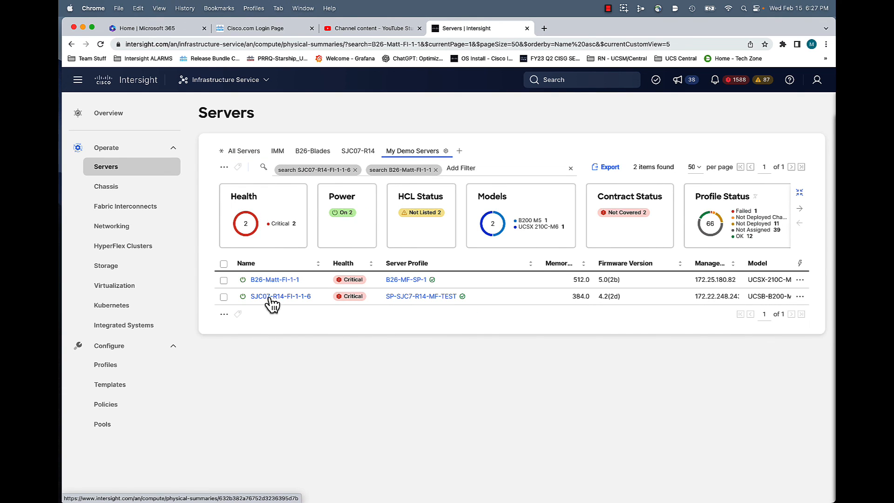
{"action": "left_click", "coordinate": [272, 297]}
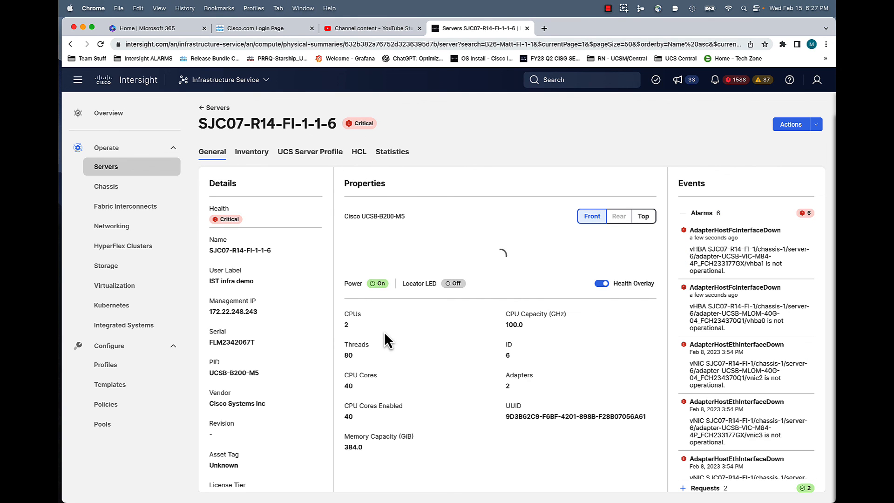
{"action": "left_click", "coordinate": [314, 159]}
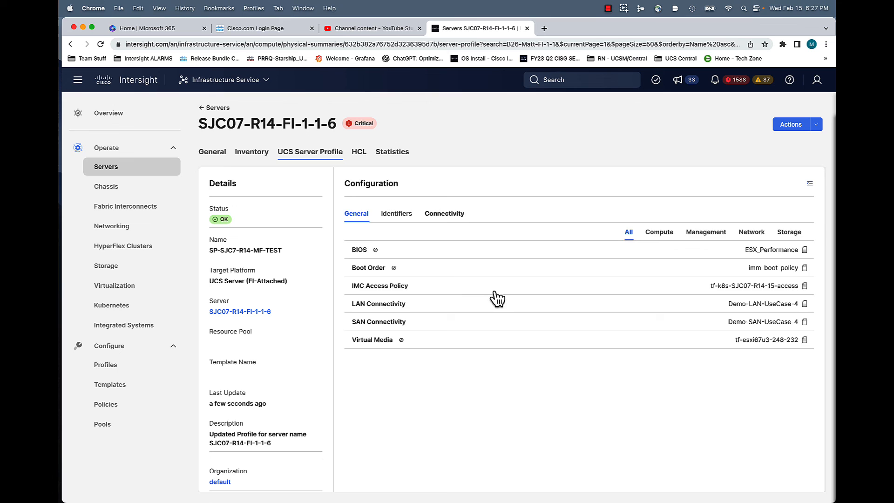
{"action": "left_click", "coordinate": [444, 215]}
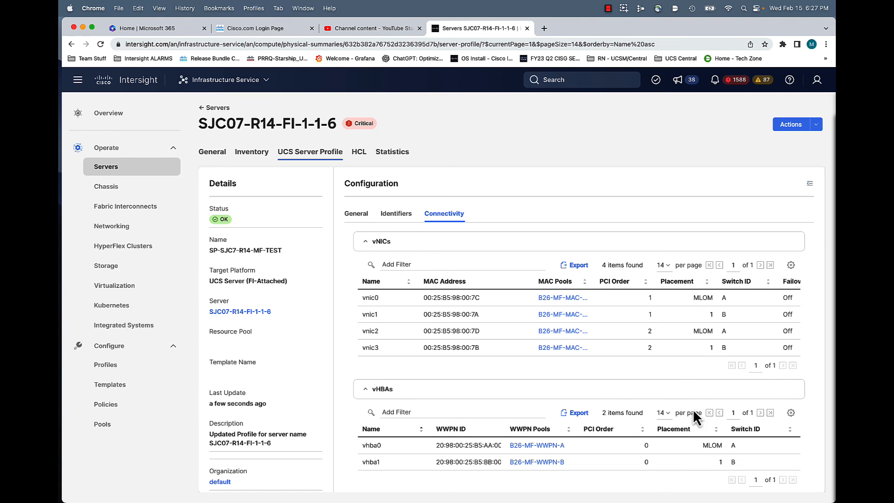
{"action": "scroll", "coordinate": [694, 409], "scroll_direction": "down", "scroll_amount": 1}
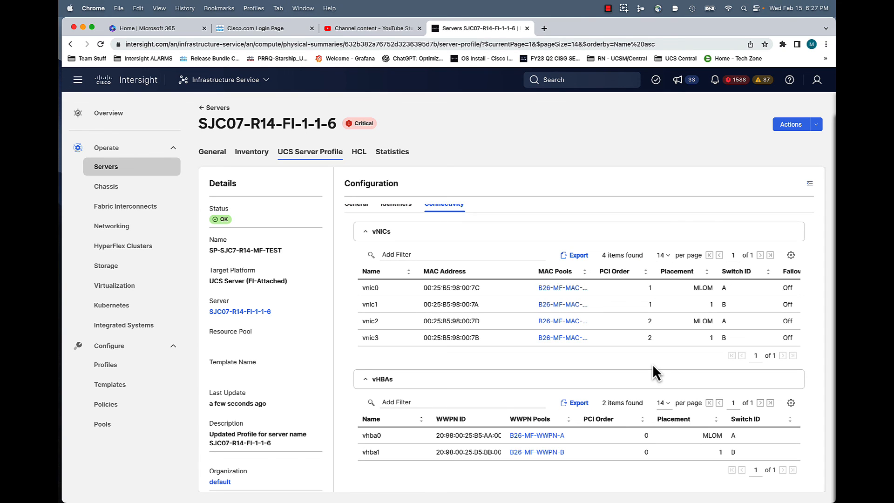